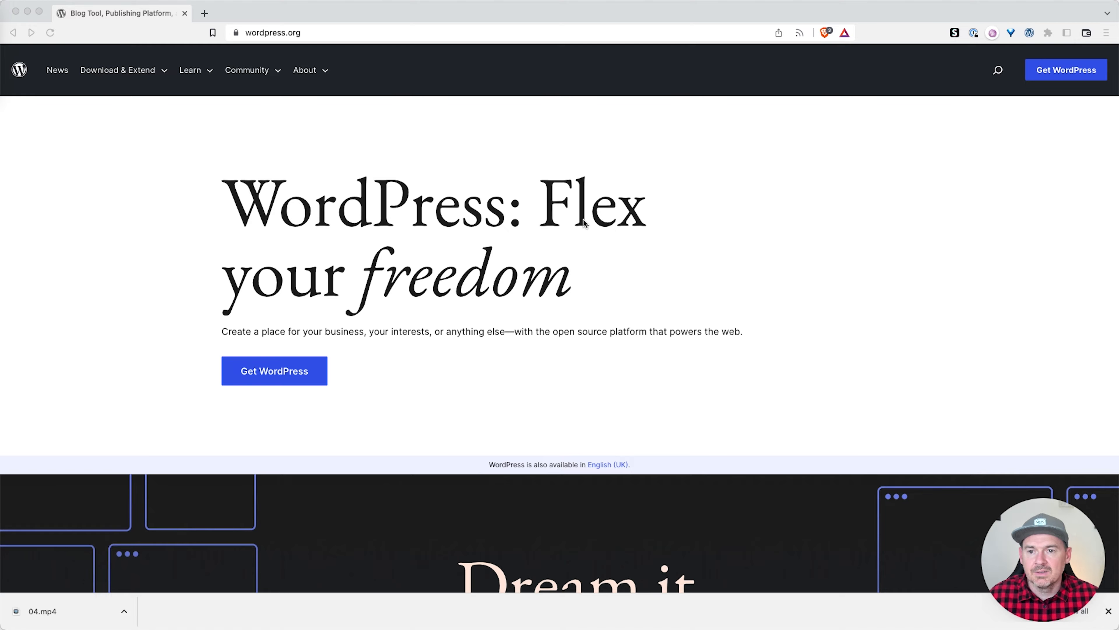
Step: Save wordpress-6.1.1.zip from the wordpress.org download page to the Desktop
left_click(1070, 77)
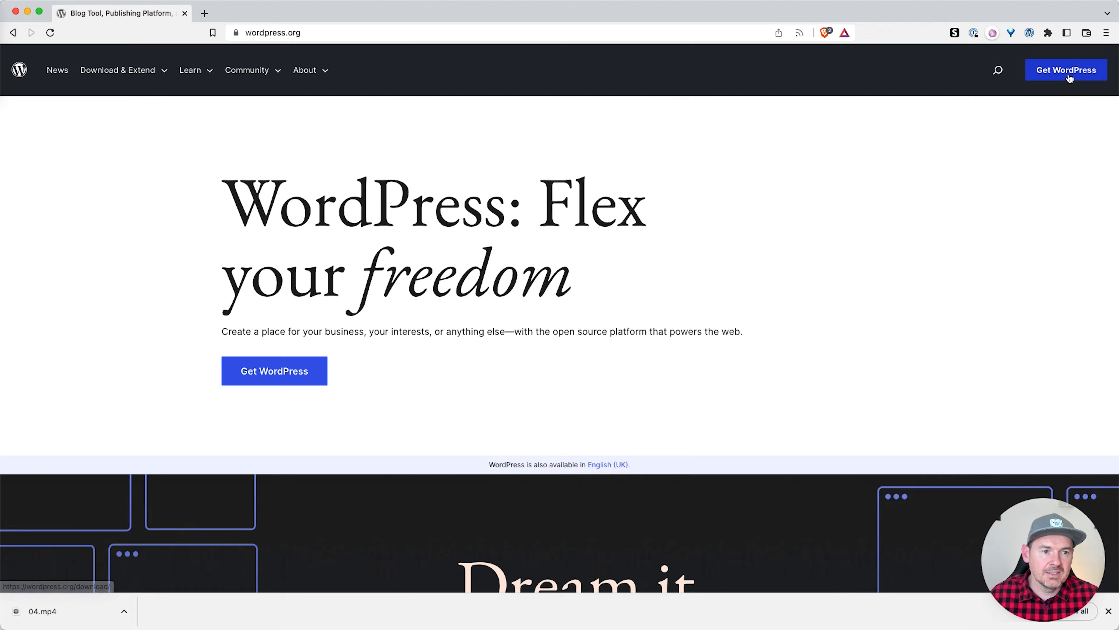
left_click(1069, 76)
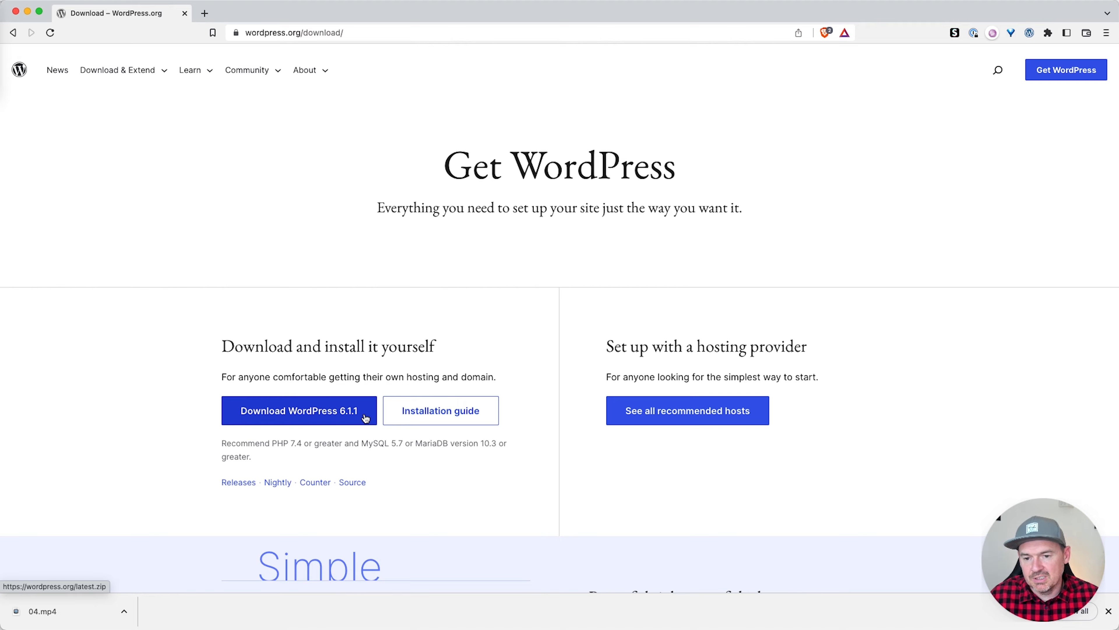
left_click(290, 410)
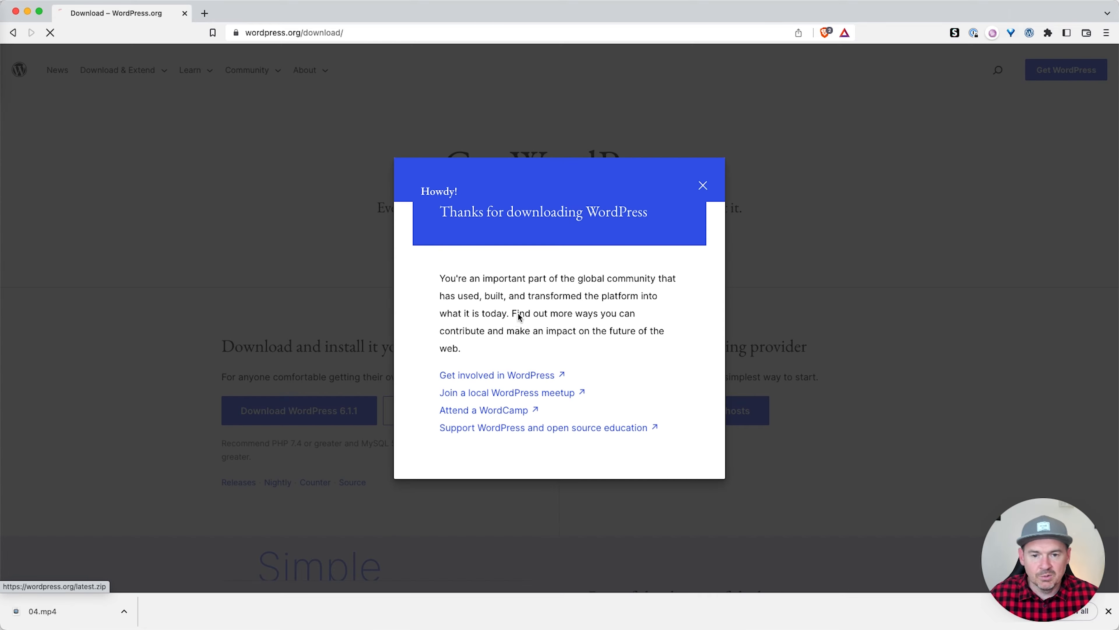
key("super+shift+d")
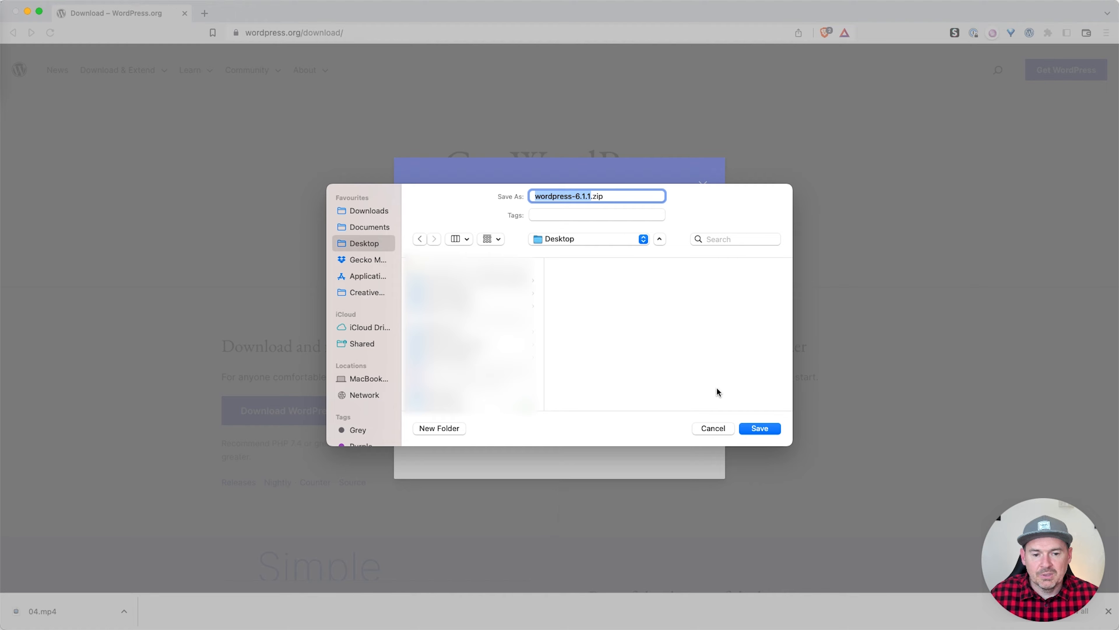
left_click(760, 428)
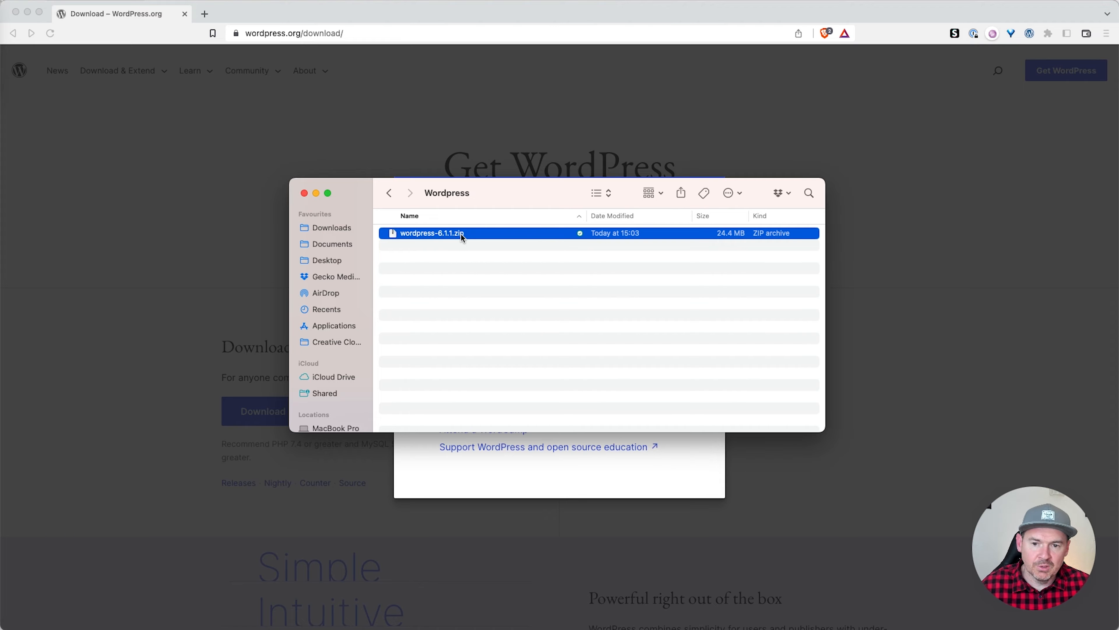
Step: Extract wordpress-6.1.1.zip and browse the files in the resulting wordpress folder
double_click(427, 234)
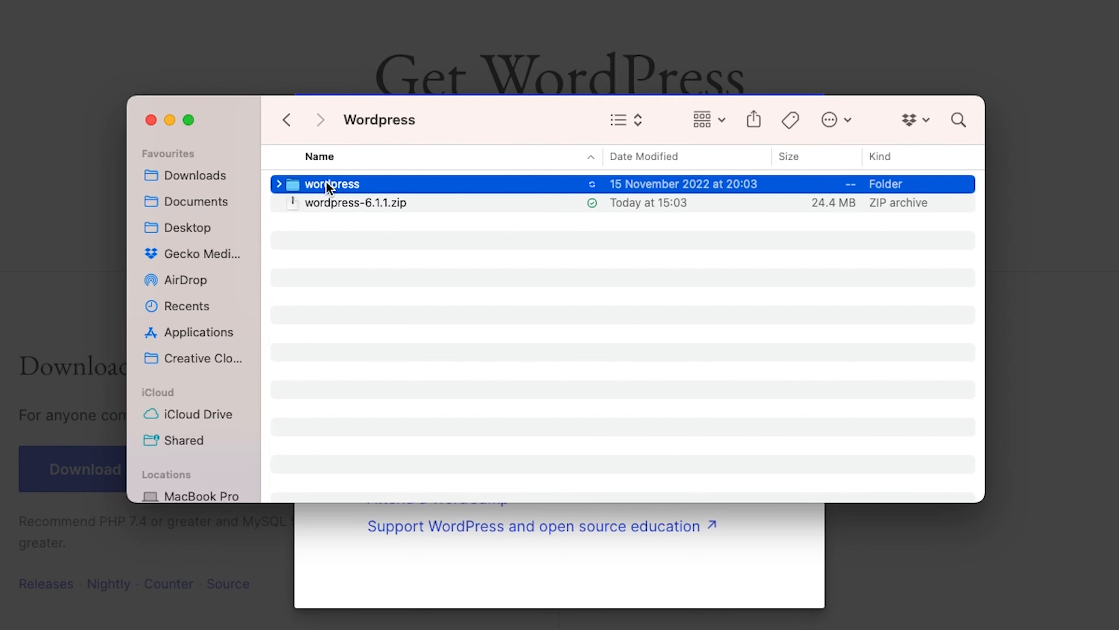
double_click(328, 184)
scroll(383, 212, "down", 2)
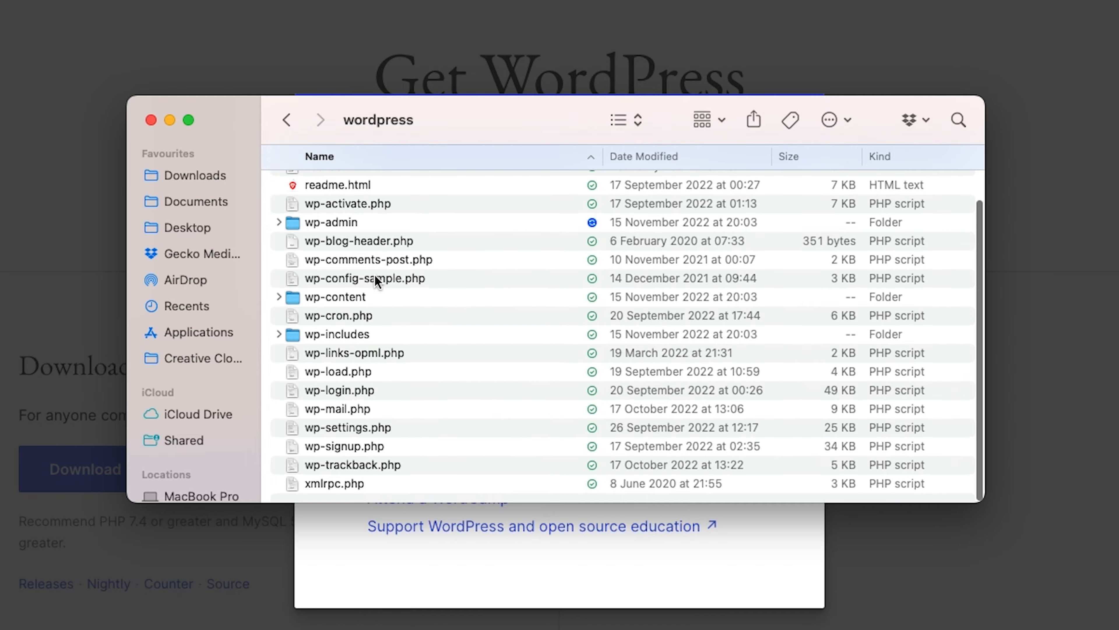
scroll(375, 281, "up", 2)
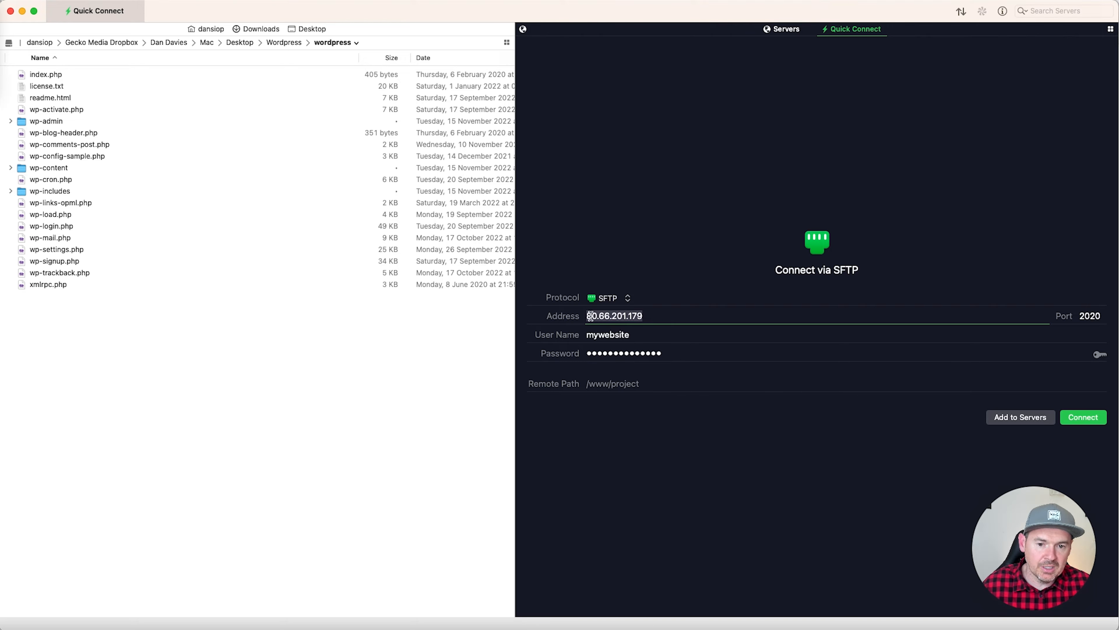
Step: Connect over SFTP, open remote public_html, and copy every local WordPress file into it
left_click(1085, 420)
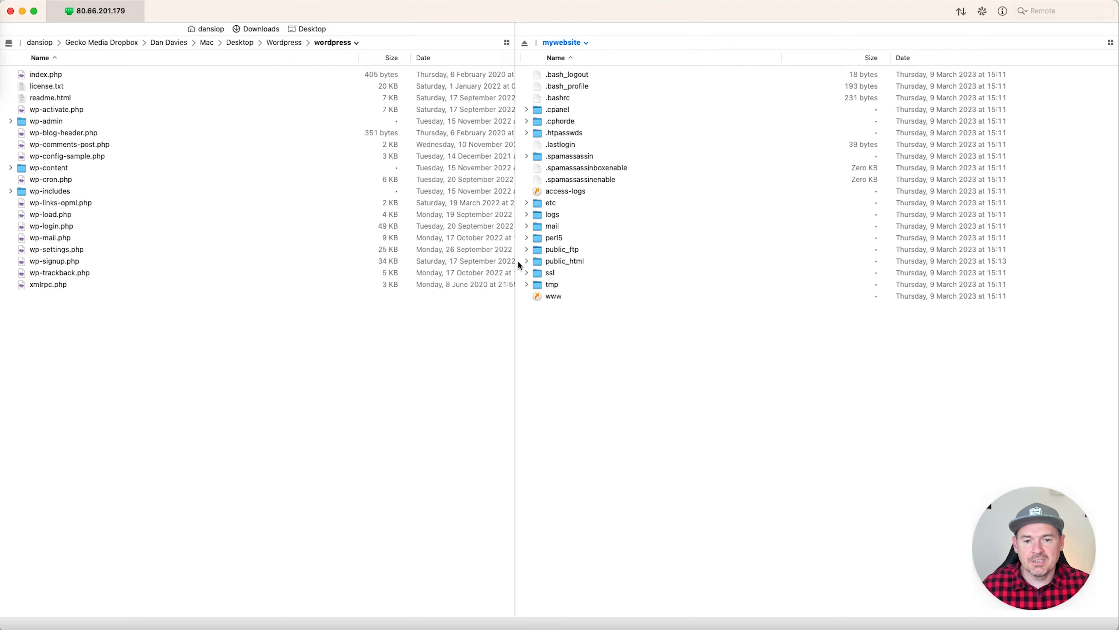
double_click(558, 263)
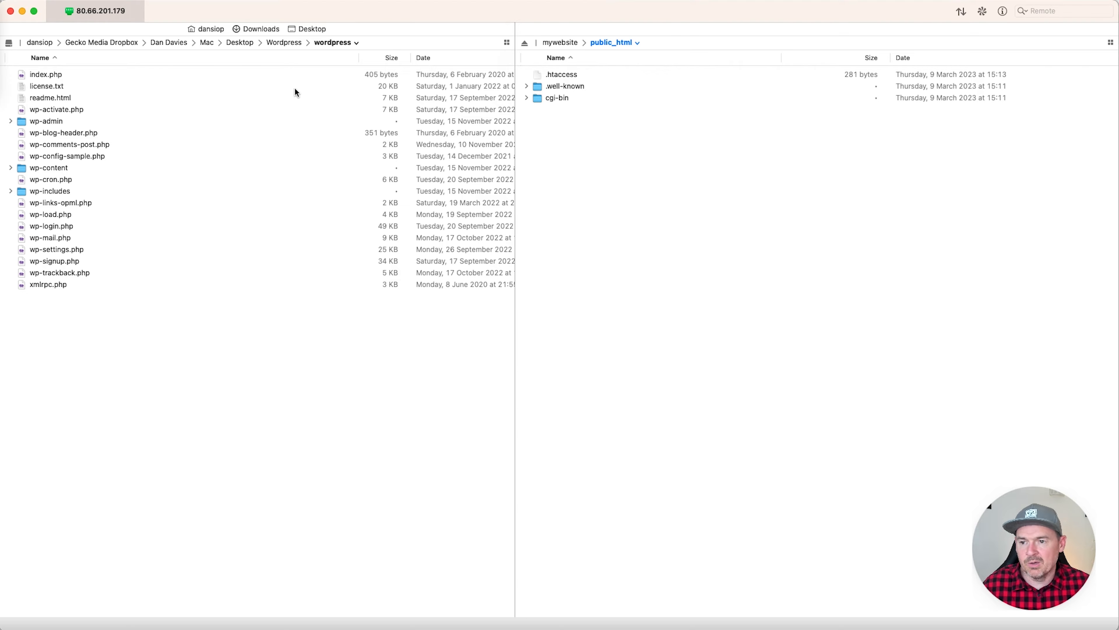
left_click(47, 75)
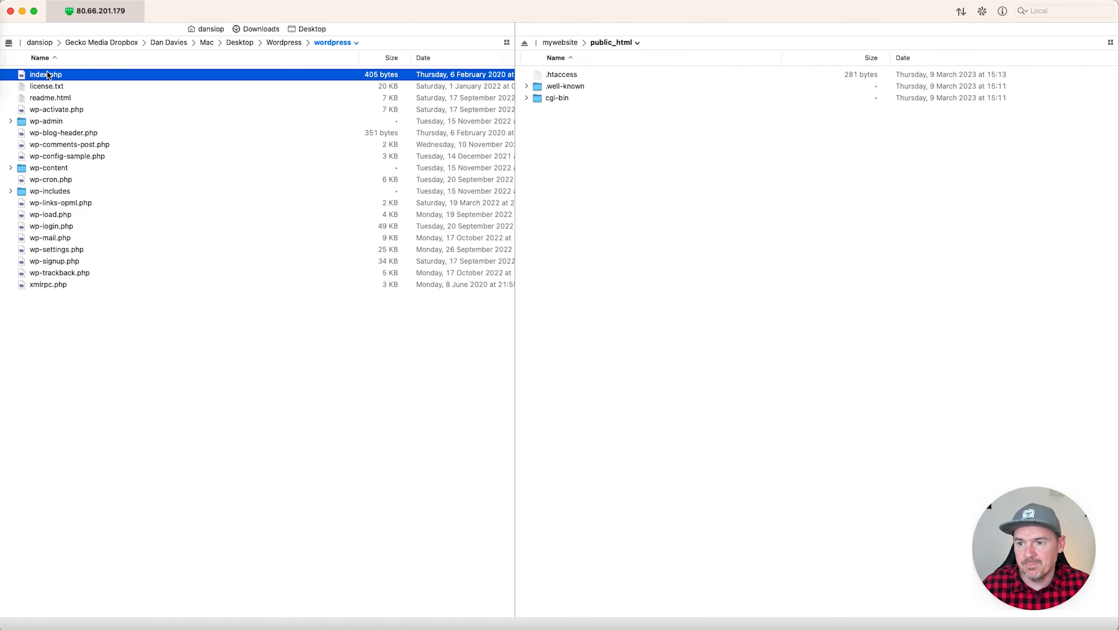
left_click(60, 284, "shift")
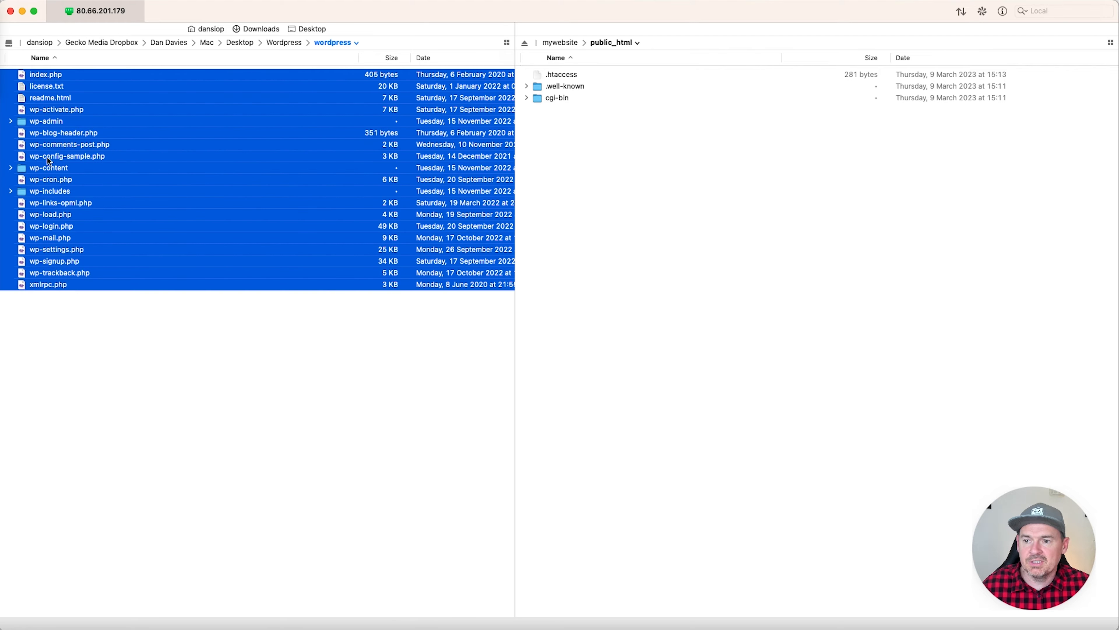
left_click_drag(53, 147, 652, 274)
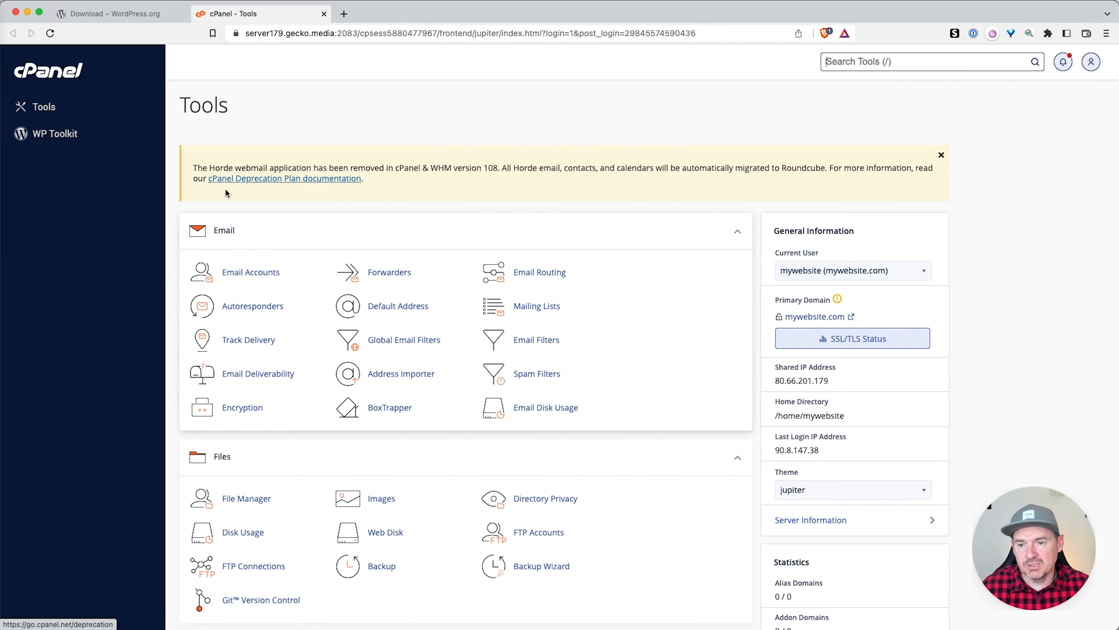
Step: Open the public_html folder in cPanel's File Manager
left_click(246, 499)
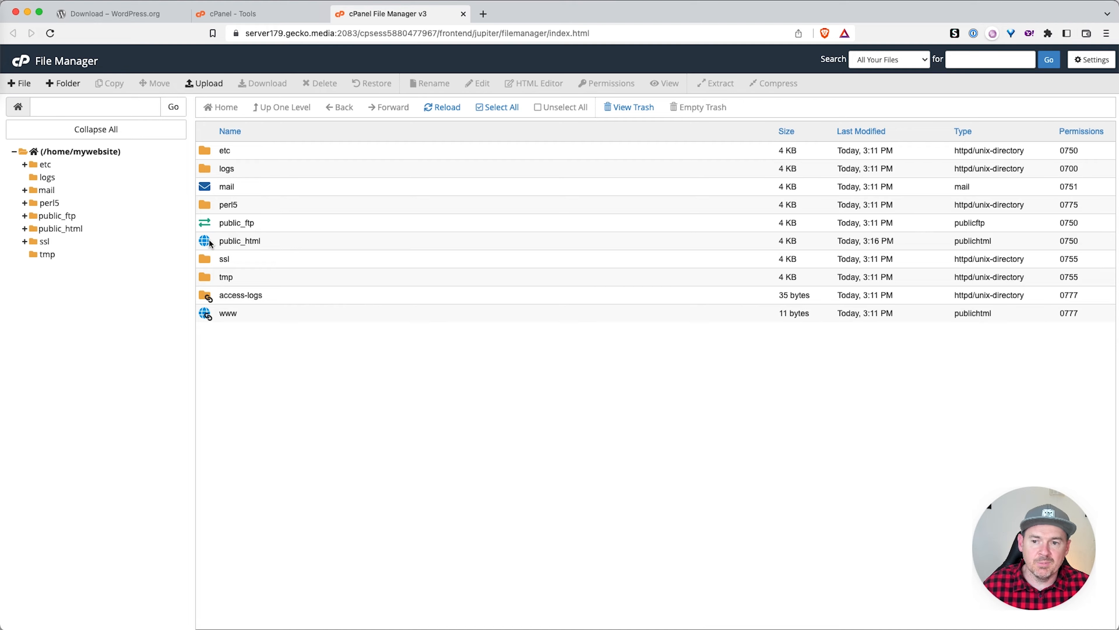
left_click(203, 241)
left_click(203, 241)
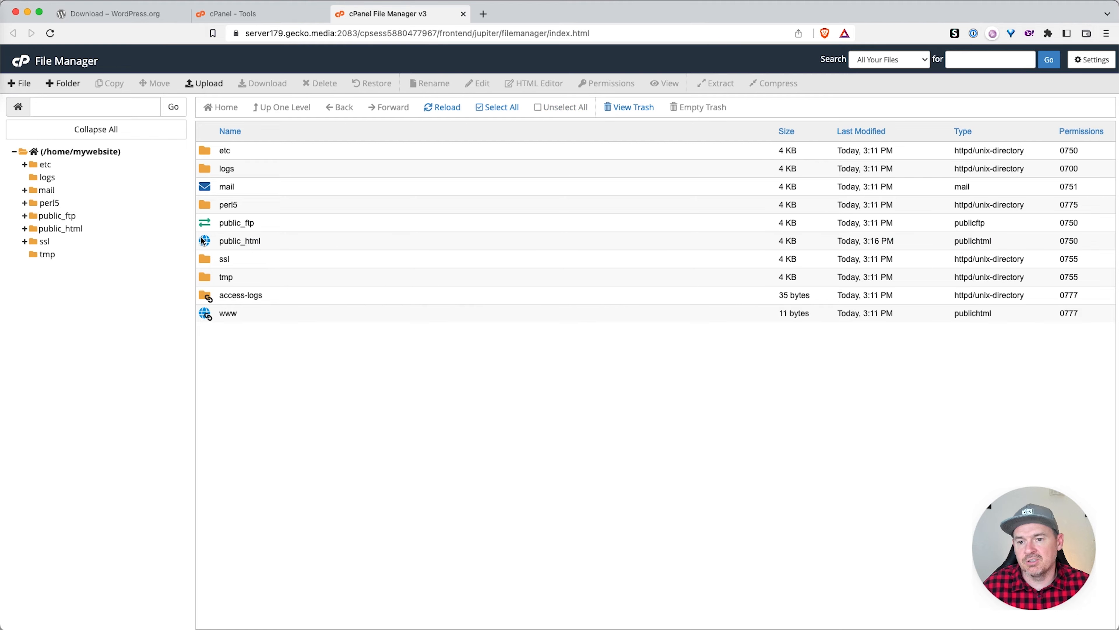
double_click(205, 242)
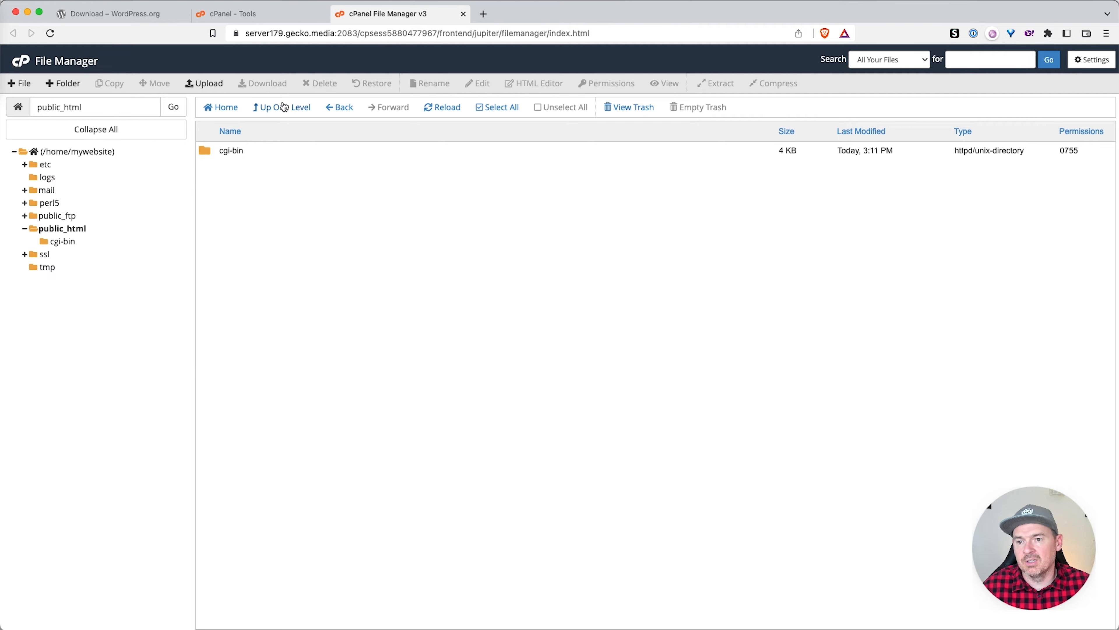
Step: Upload wordpress-6.1.1.zip into public_html and return to the folder listing
left_click(216, 86)
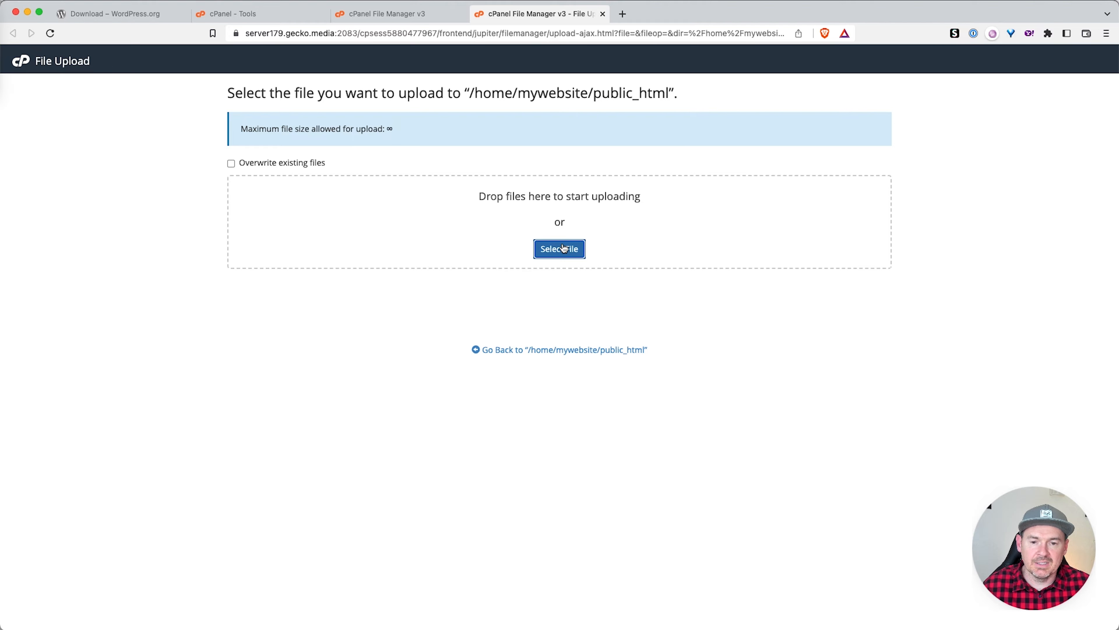
left_click(564, 248)
left_click(434, 346)
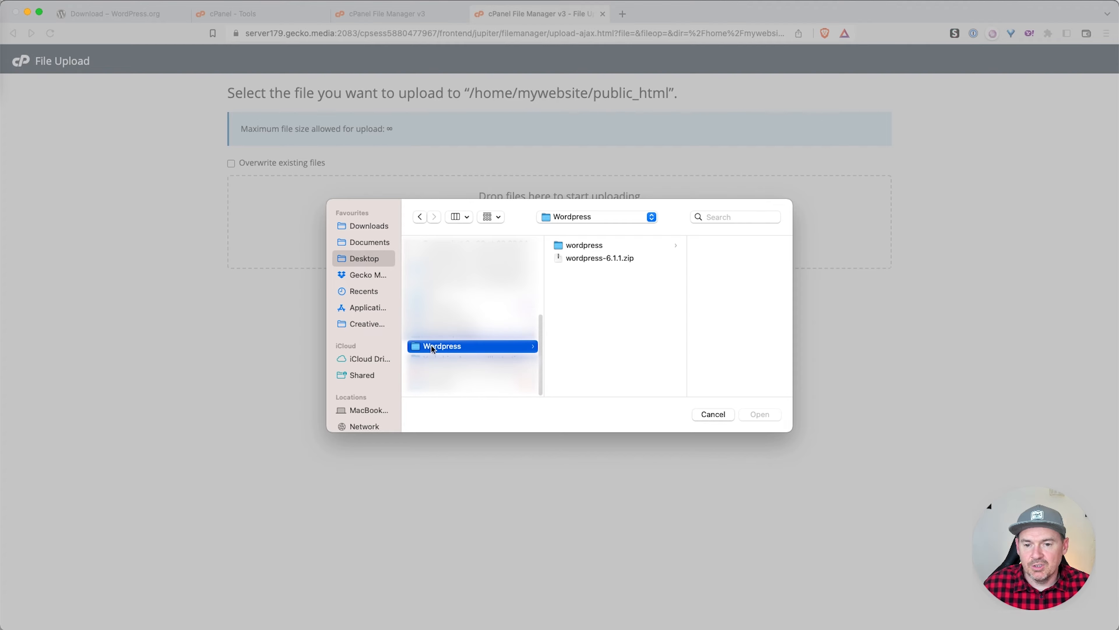
left_click(595, 259)
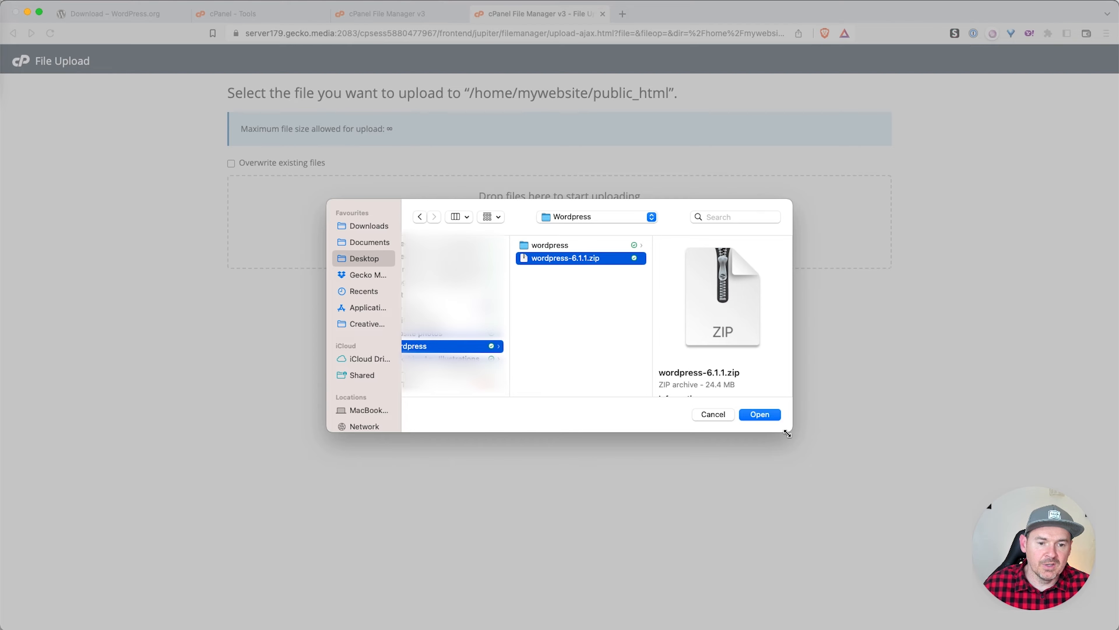
left_click(762, 413)
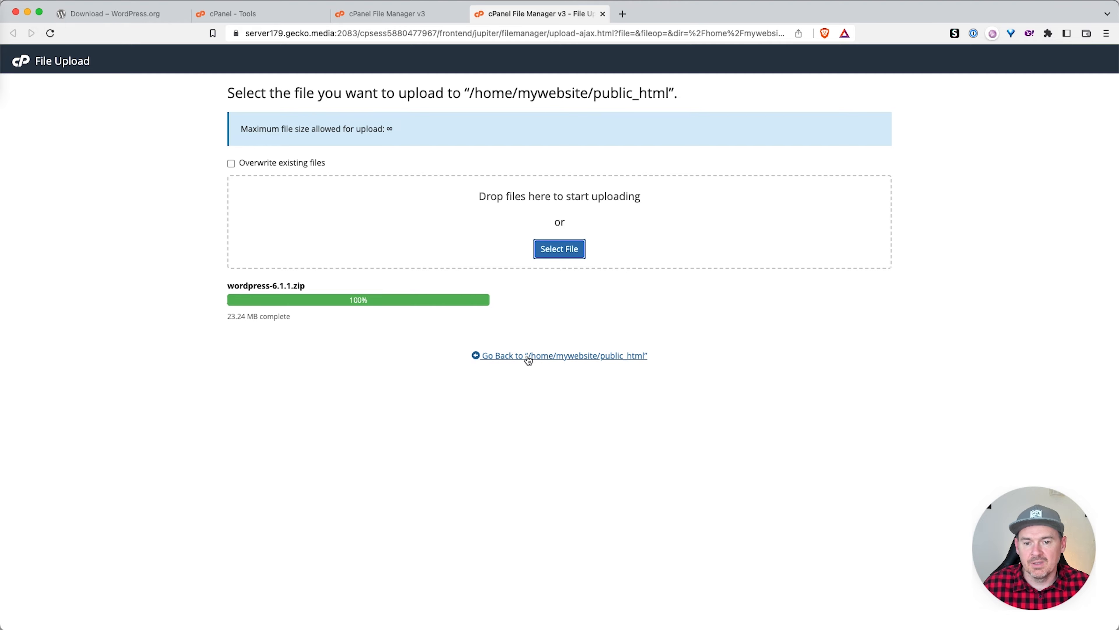
left_click(602, 358)
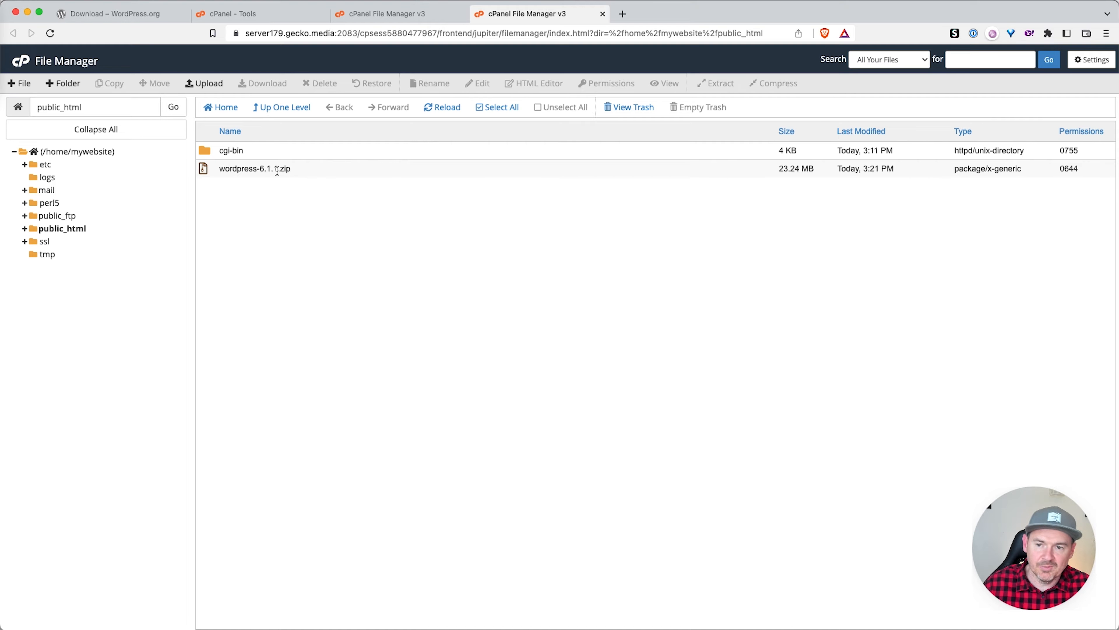
Step: Extract wordpress-6.1.1.zip into public_html
left_click(264, 169)
right_click(258, 170)
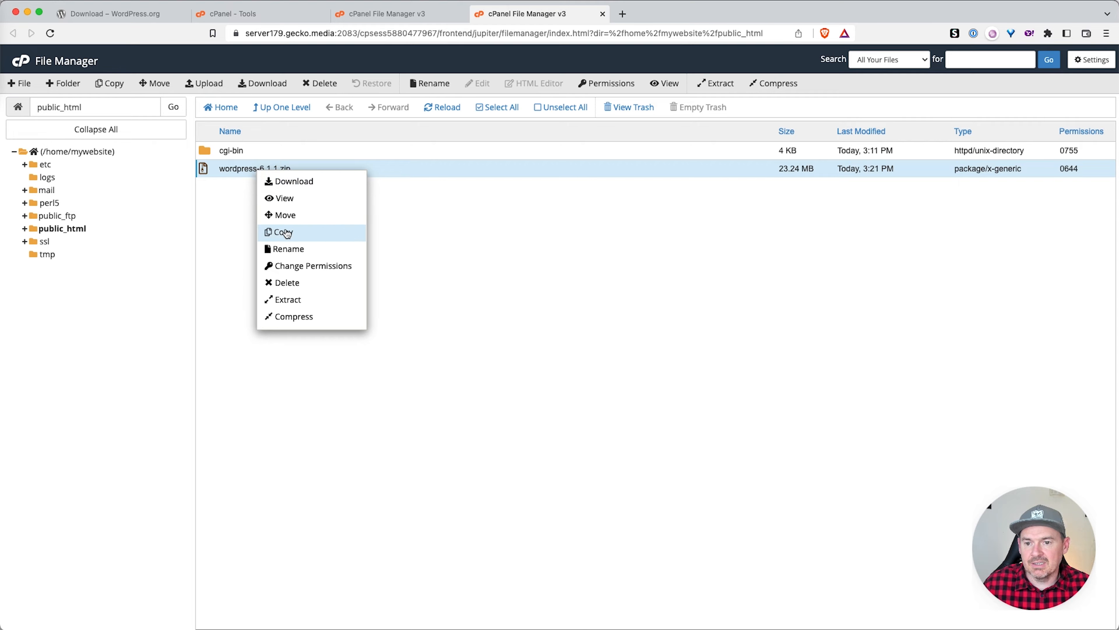
left_click(301, 300)
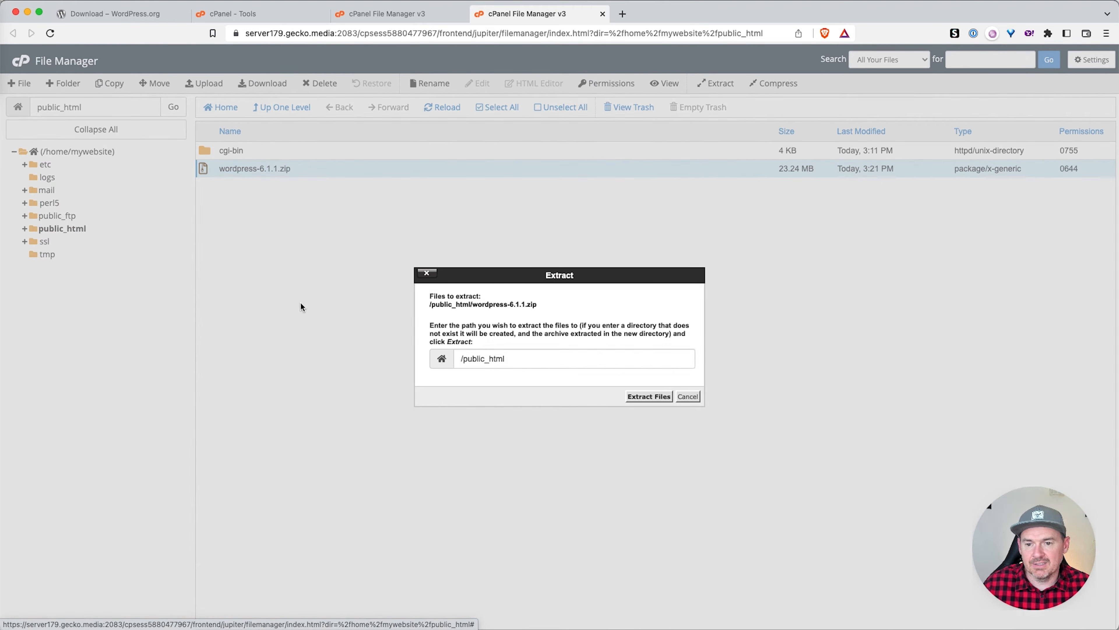
left_click(516, 357)
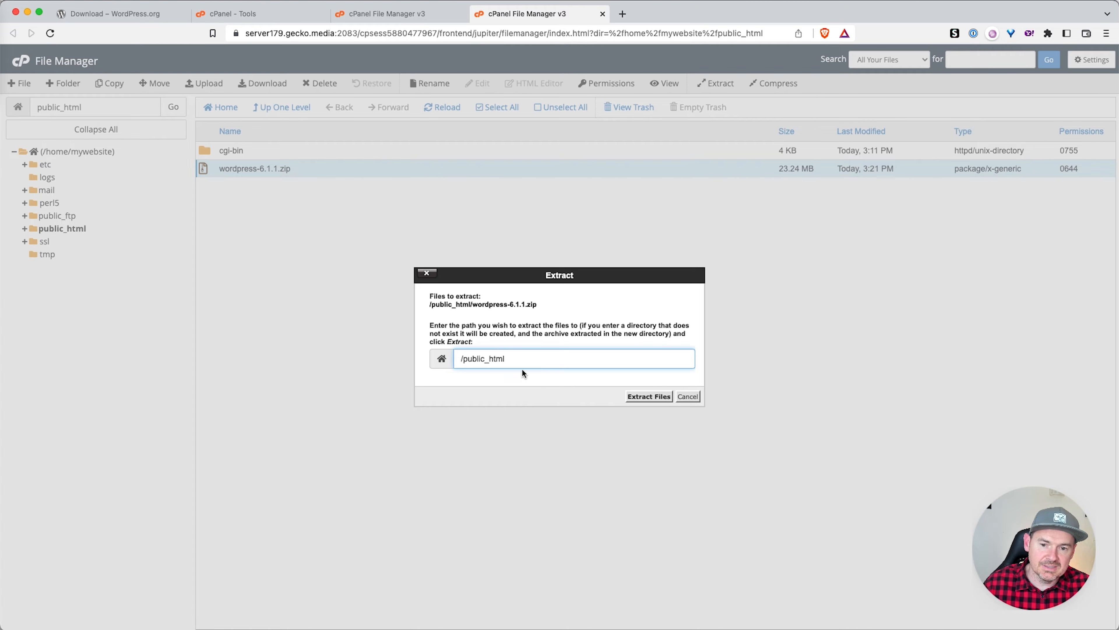
left_click(656, 397)
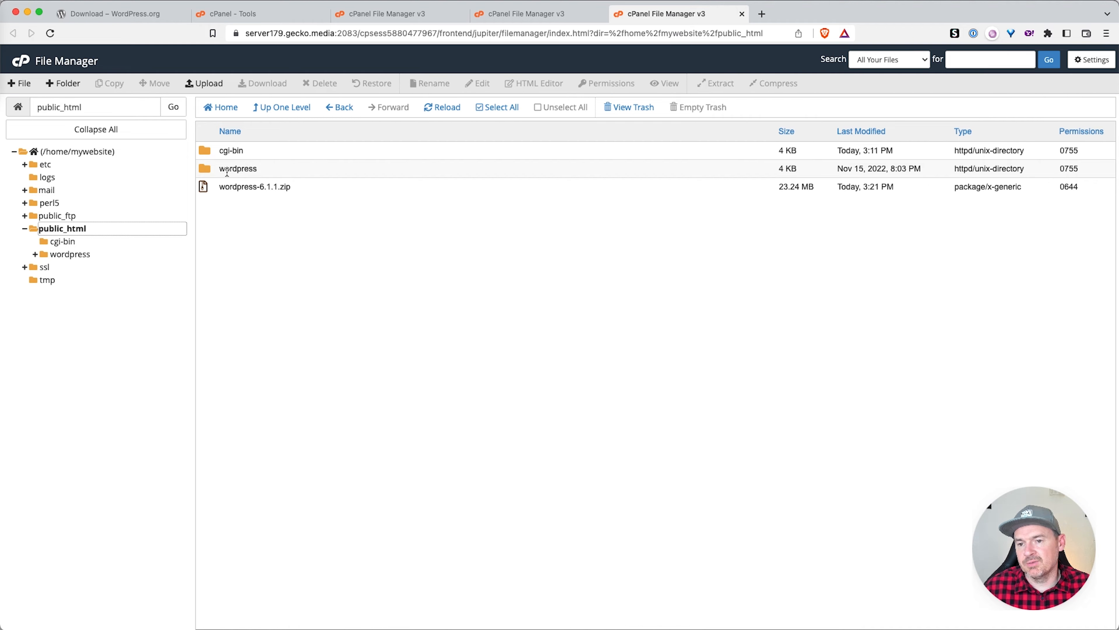
Step: Move all files from public_html/wordpress up to /public_html
double_click(208, 171)
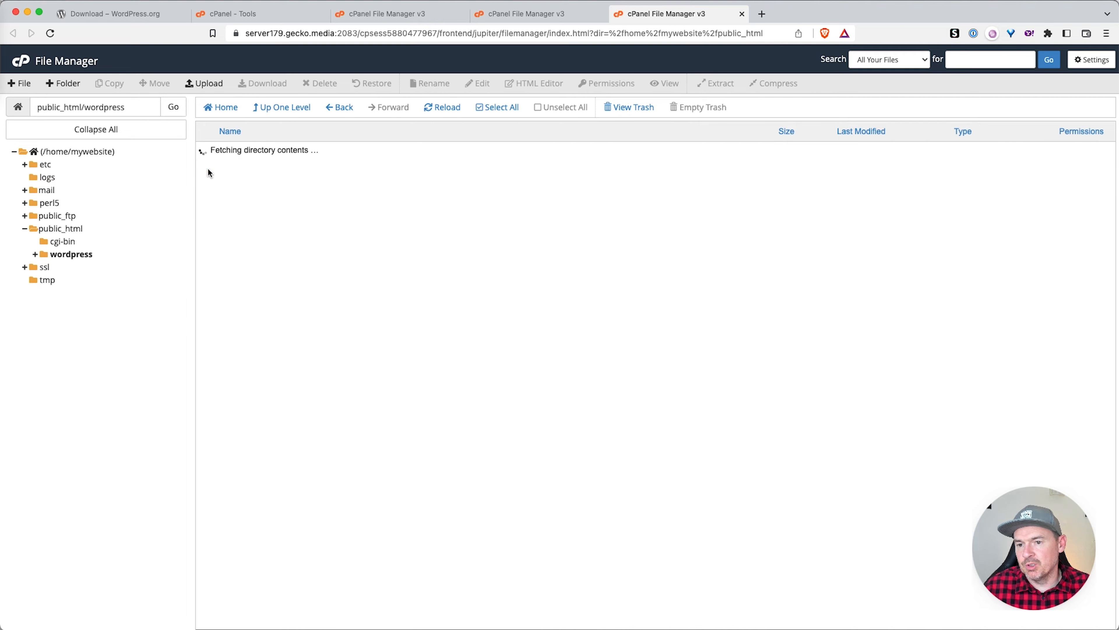
left_click(502, 110)
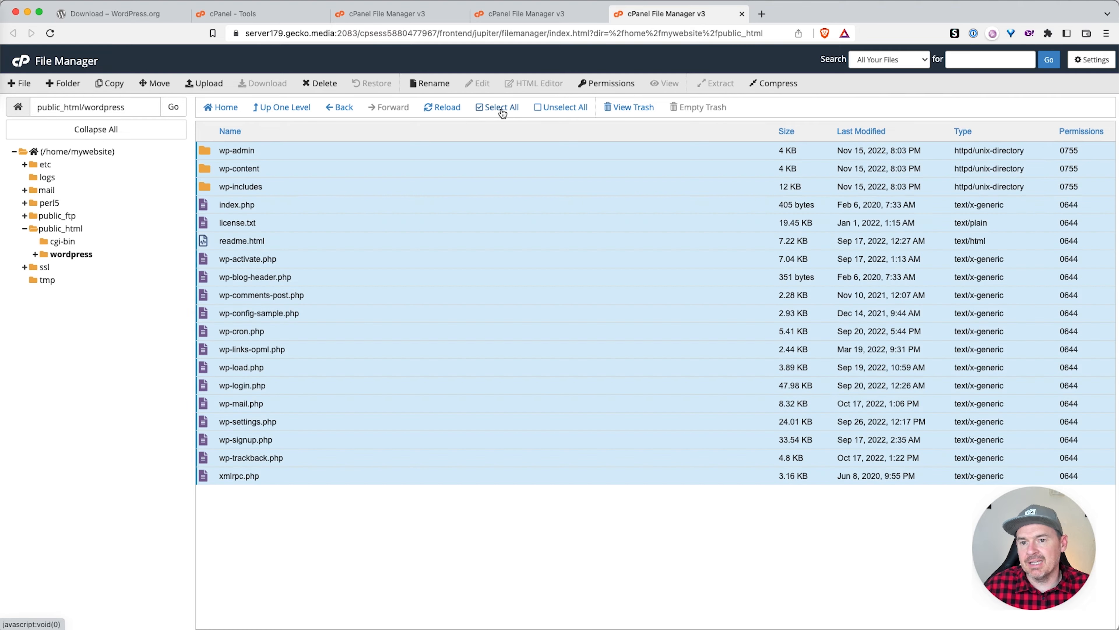
left_click(172, 81)
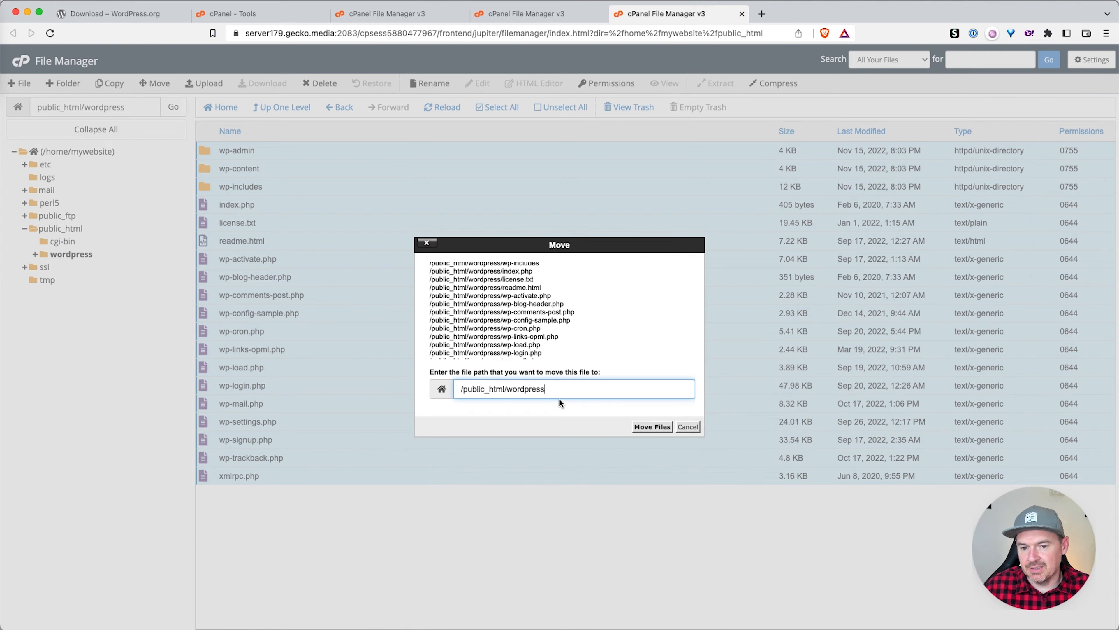
double_click(529, 388)
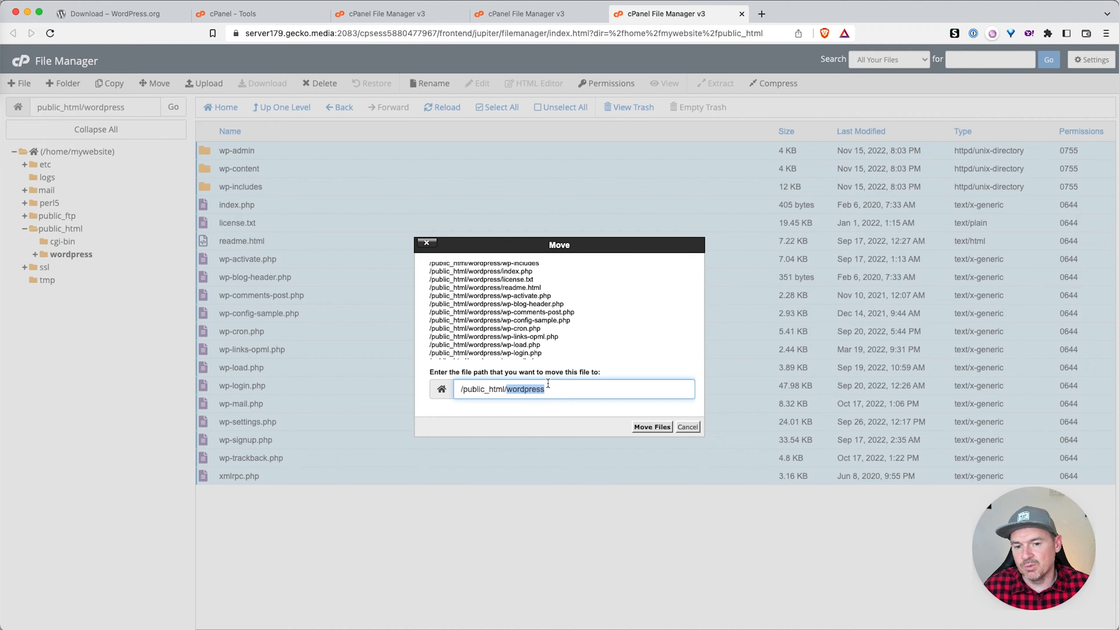
key("BackSpace")
key("BackSpace")
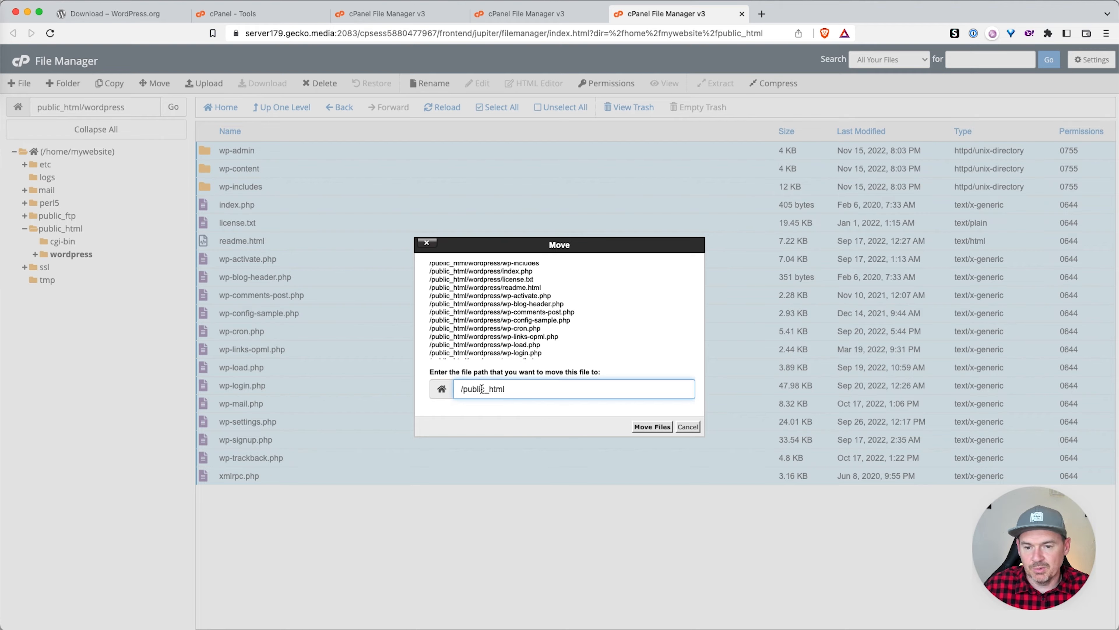
left_click(639, 426)
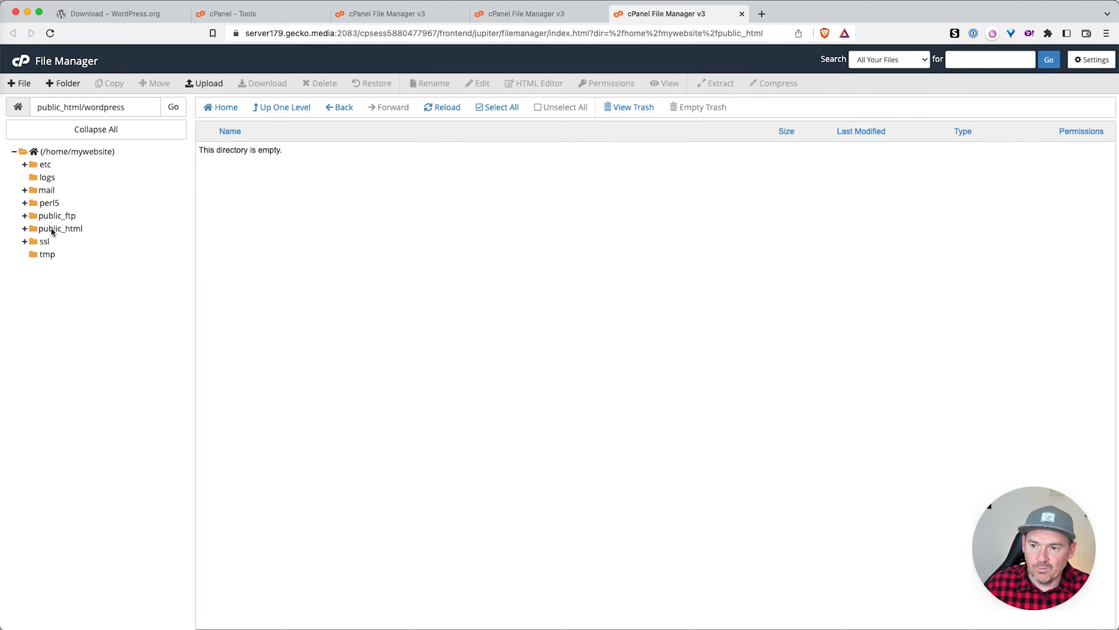
left_click(49, 233)
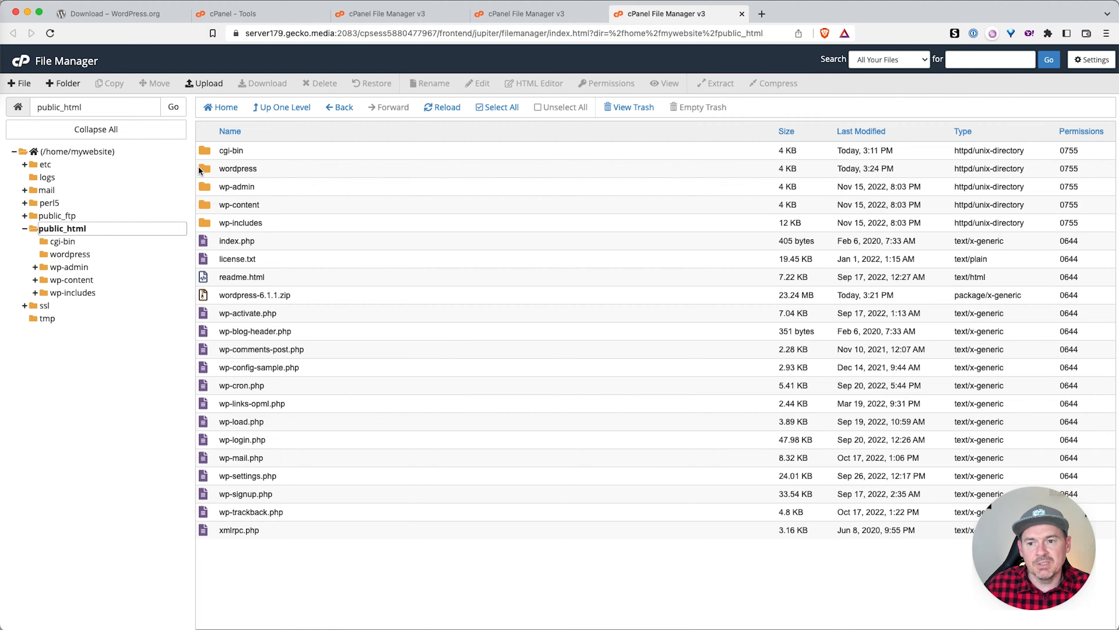
Step: Confirm the wordpress folder is empty and delete it
double_click(202, 171)
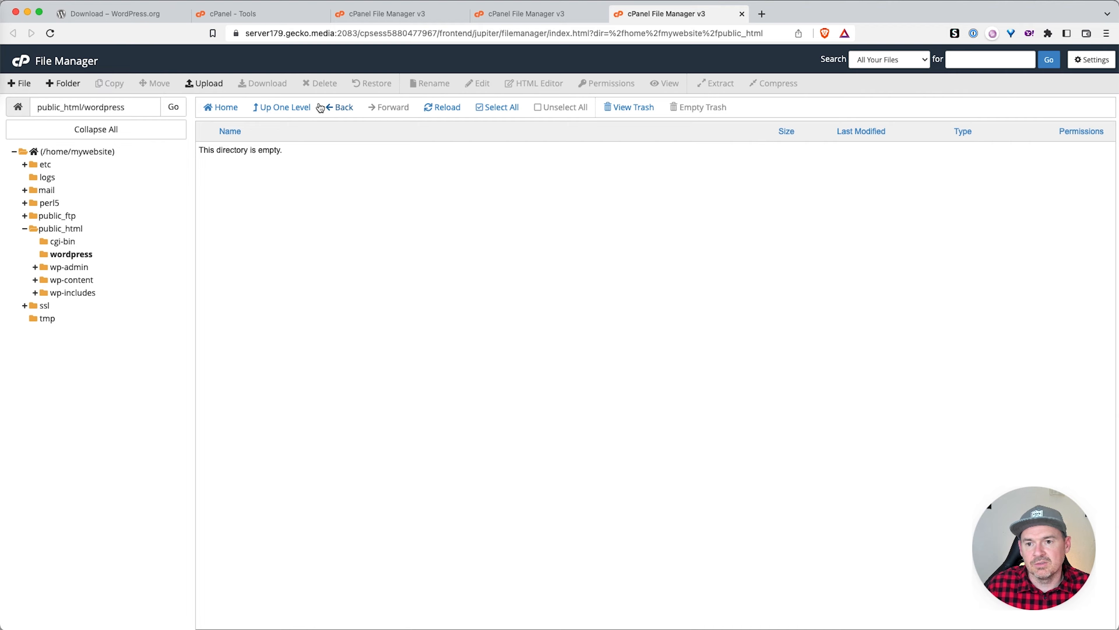
left_click(291, 108)
right_click(209, 170)
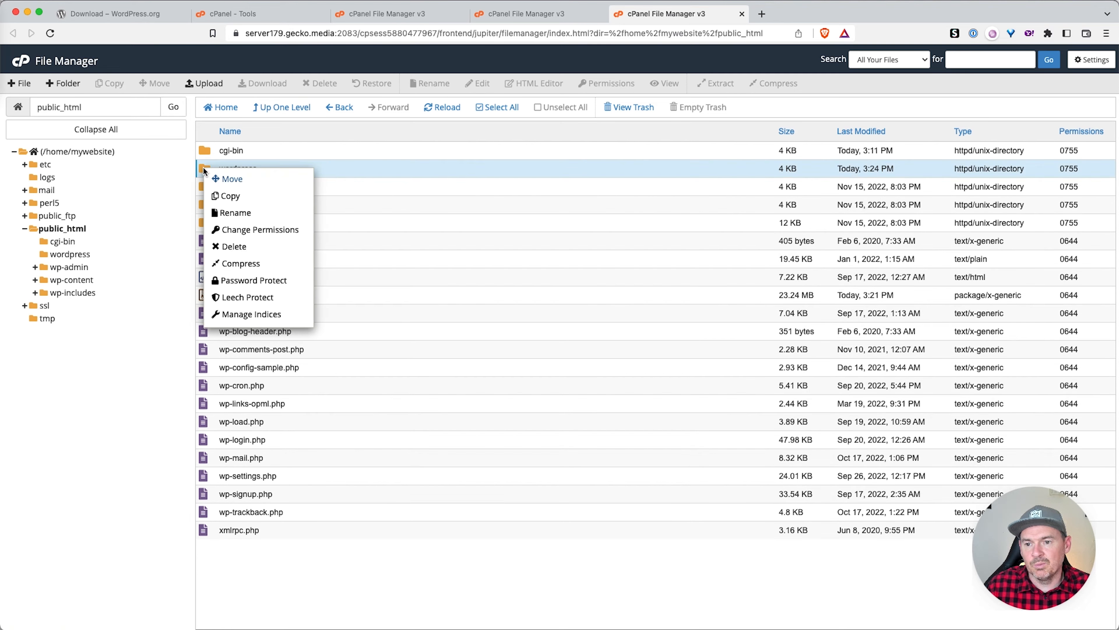
left_click(234, 246)
left_click(657, 374)
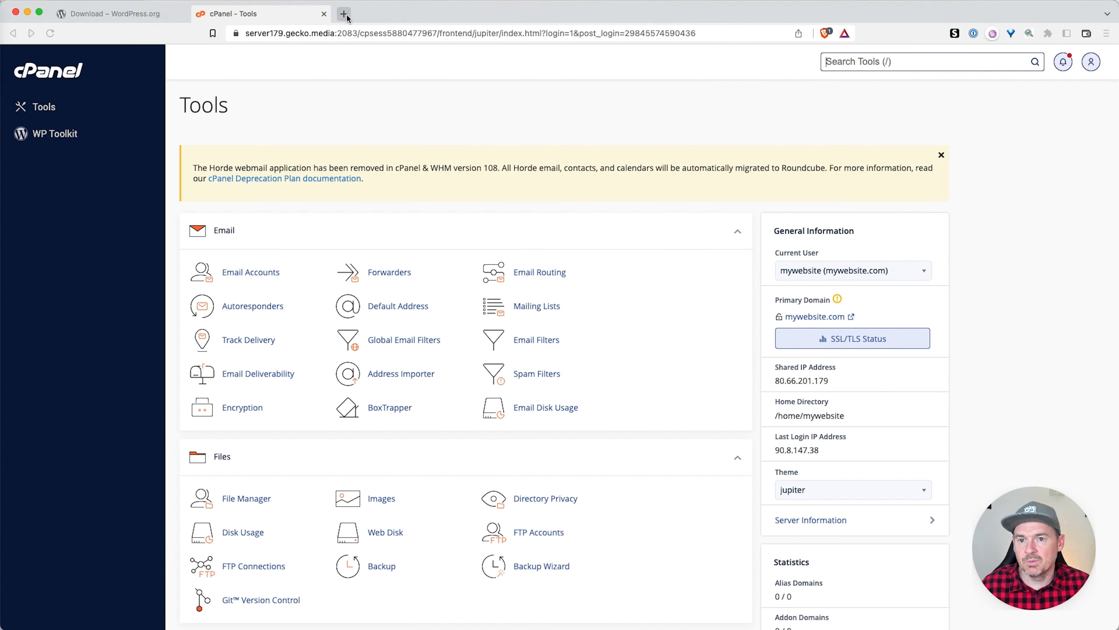
Step: Load mywebsite.com in a new tab and continue setup with English (UK) as the language
left_click(344, 14)
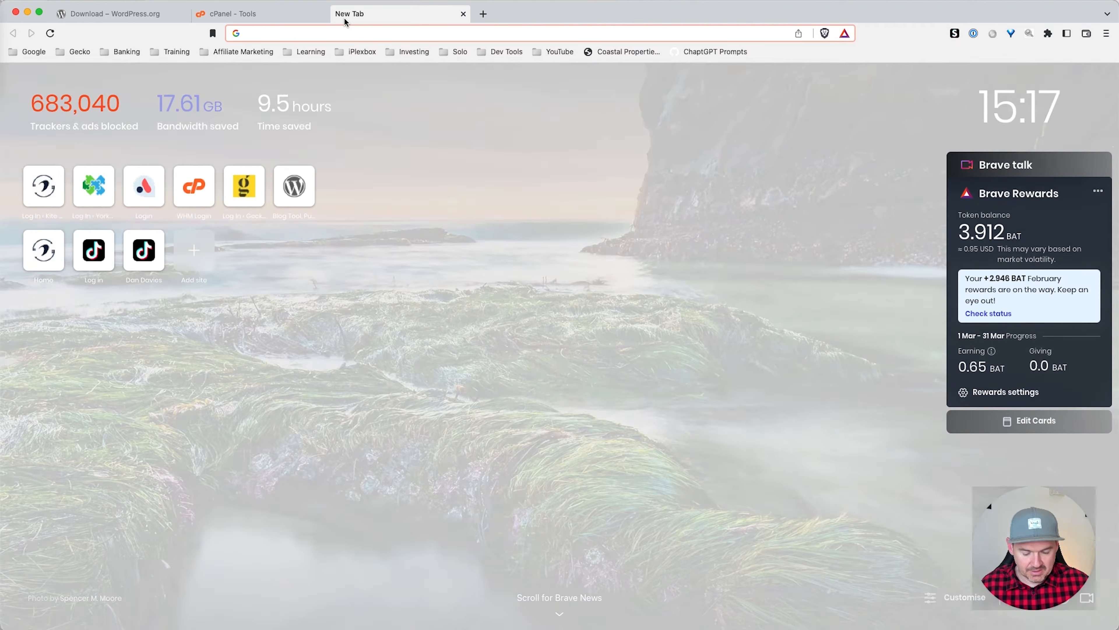
type("mywebiste.com/wp-admin/setup-config.php")
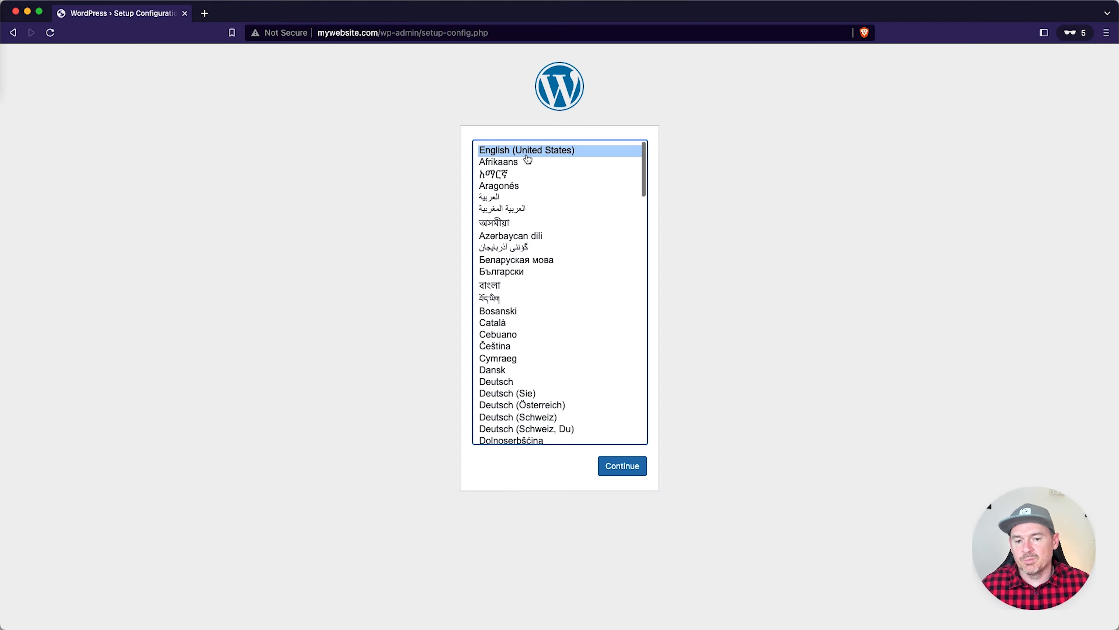
scroll(532, 210, "down", 3)
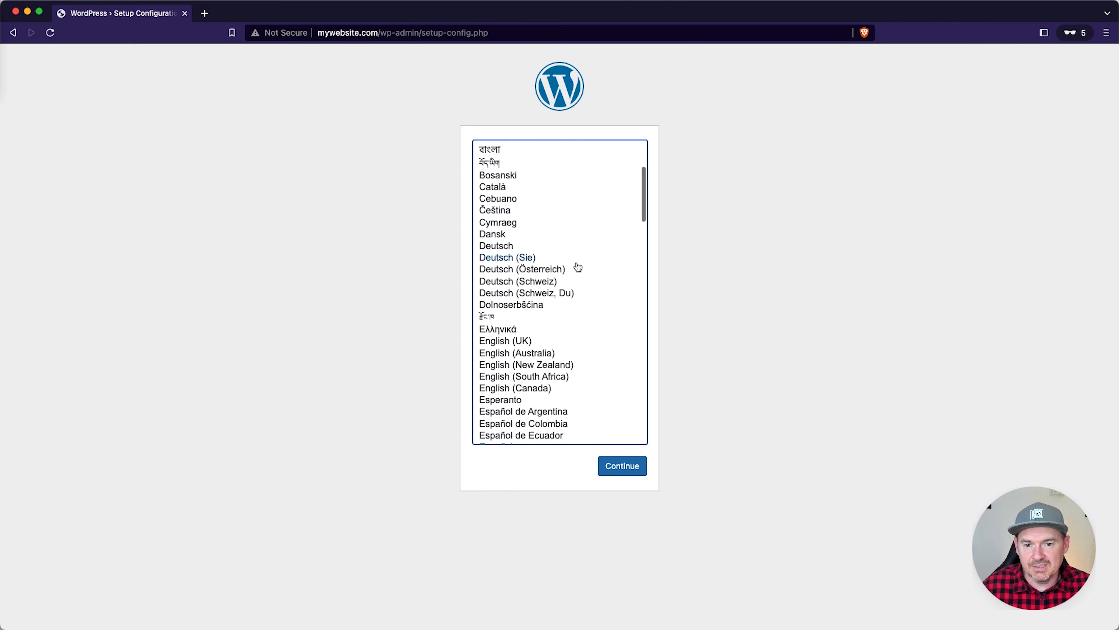
scroll(555, 326, "down", 1)
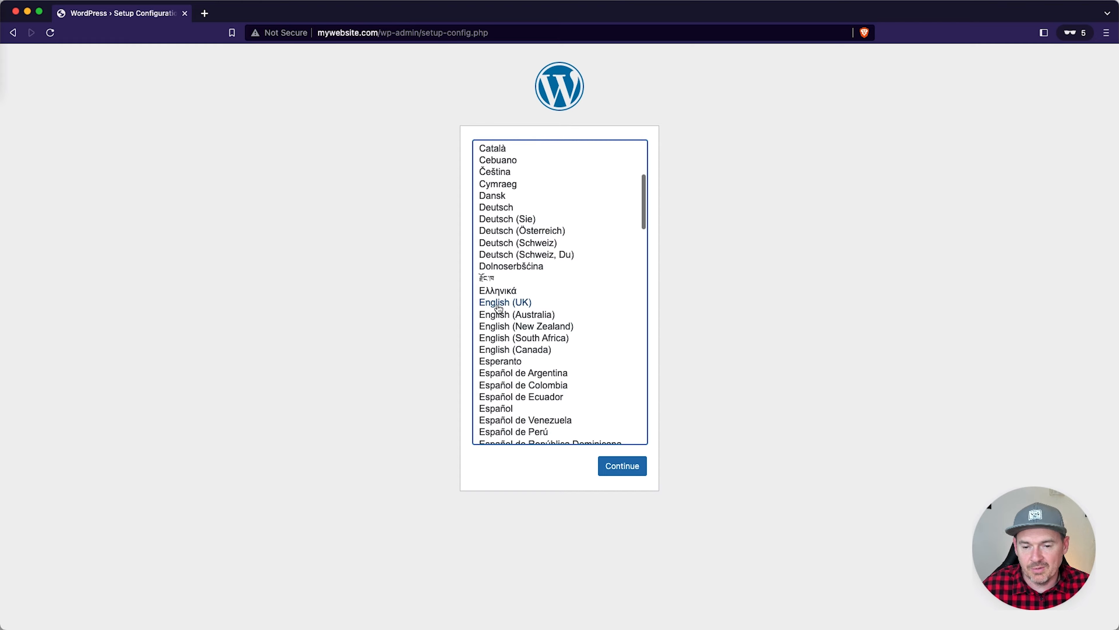
left_click(498, 308)
left_click(623, 466)
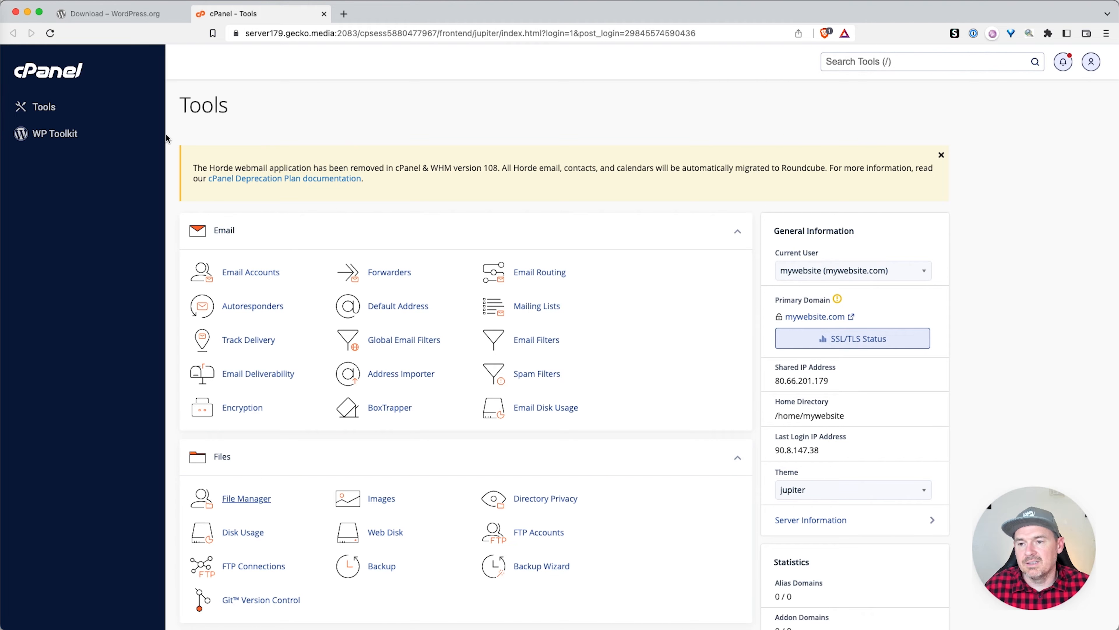
Step: Create a MySQL database named 'web' (mywebsite_web)
scroll(304, 188, "down", 5)
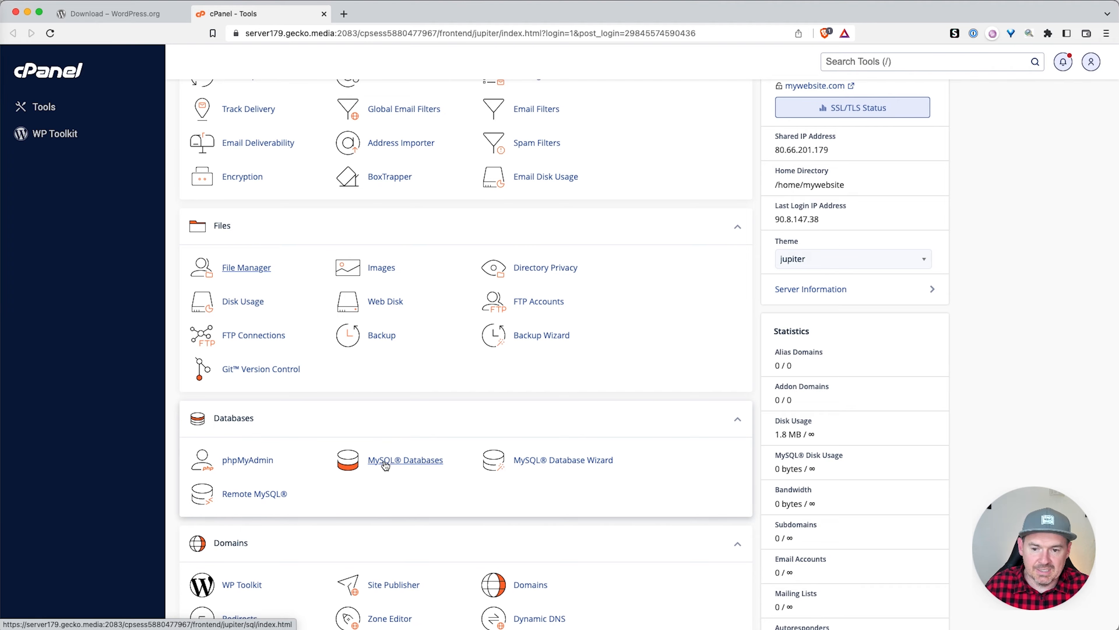
left_click(424, 462)
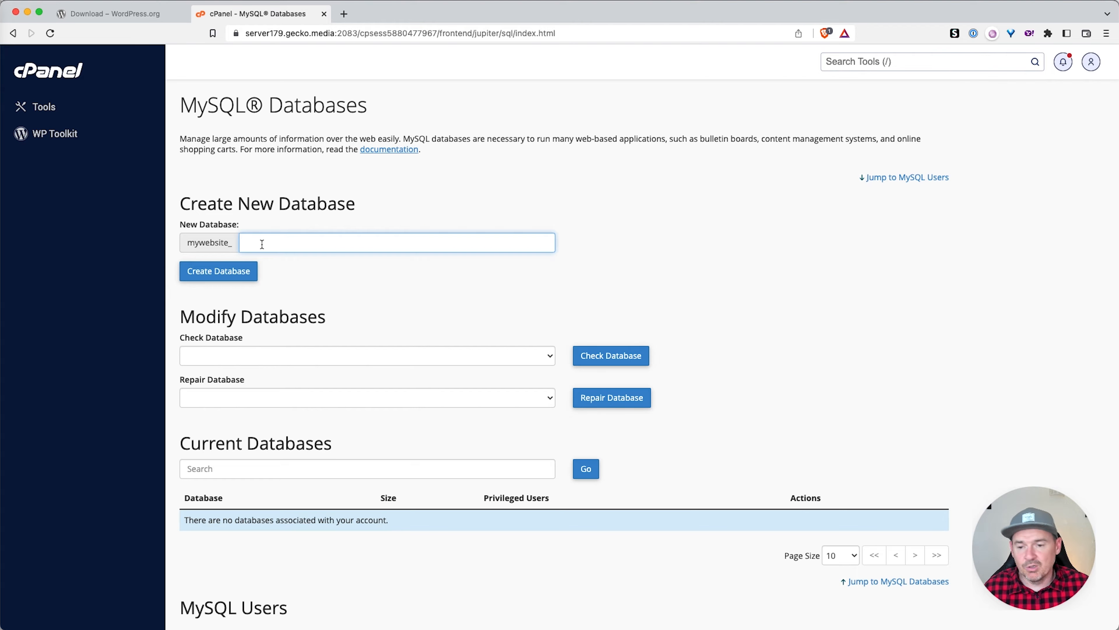
type("web")
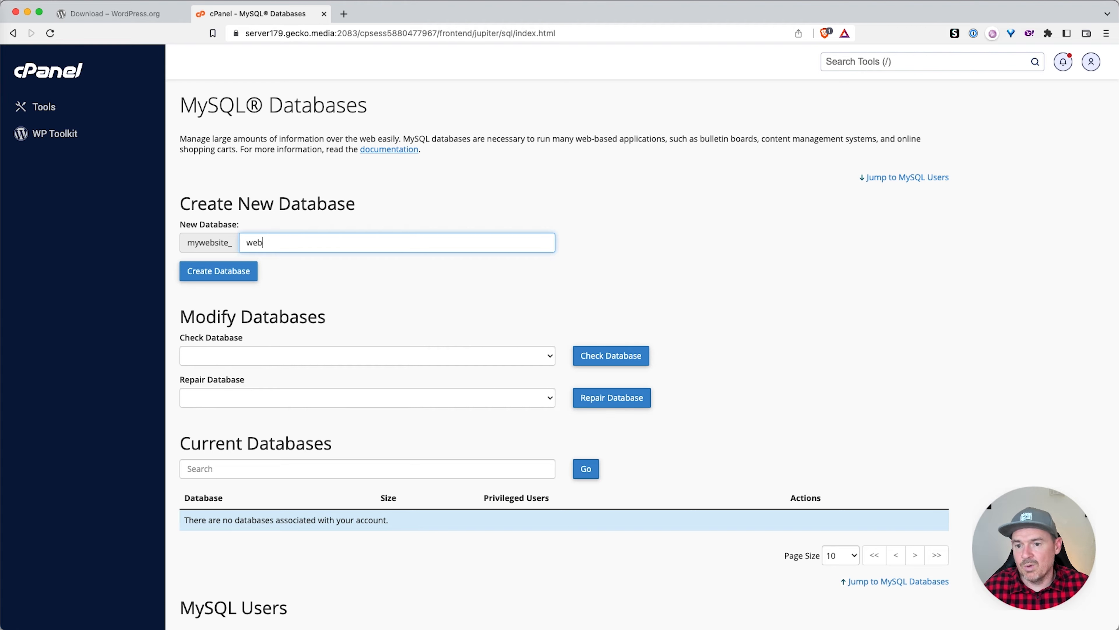
left_click(221, 269)
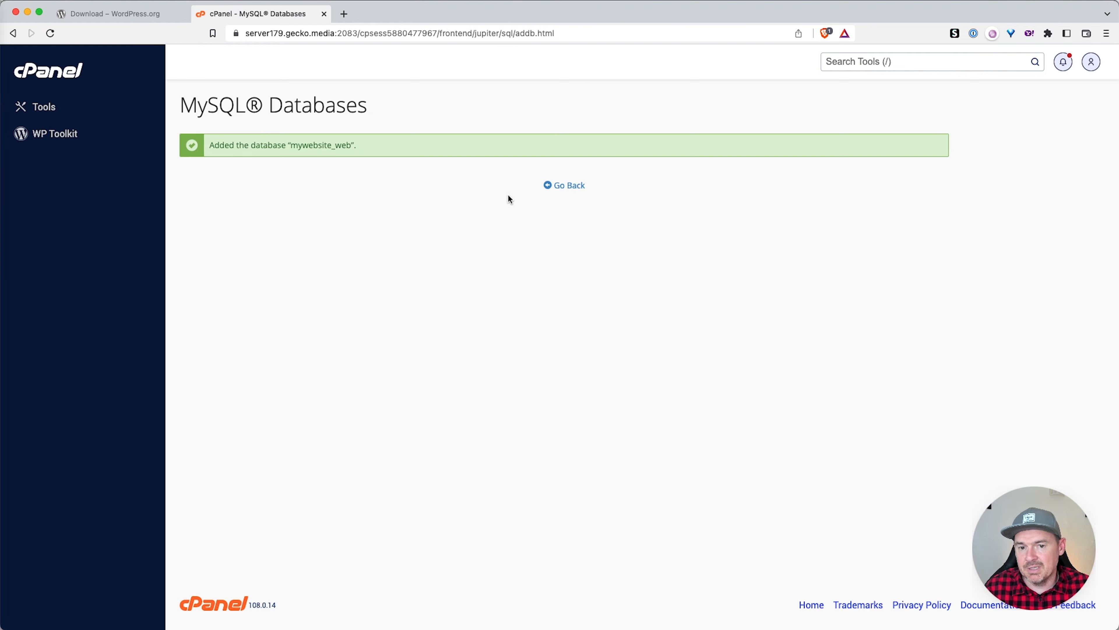
left_click(572, 185)
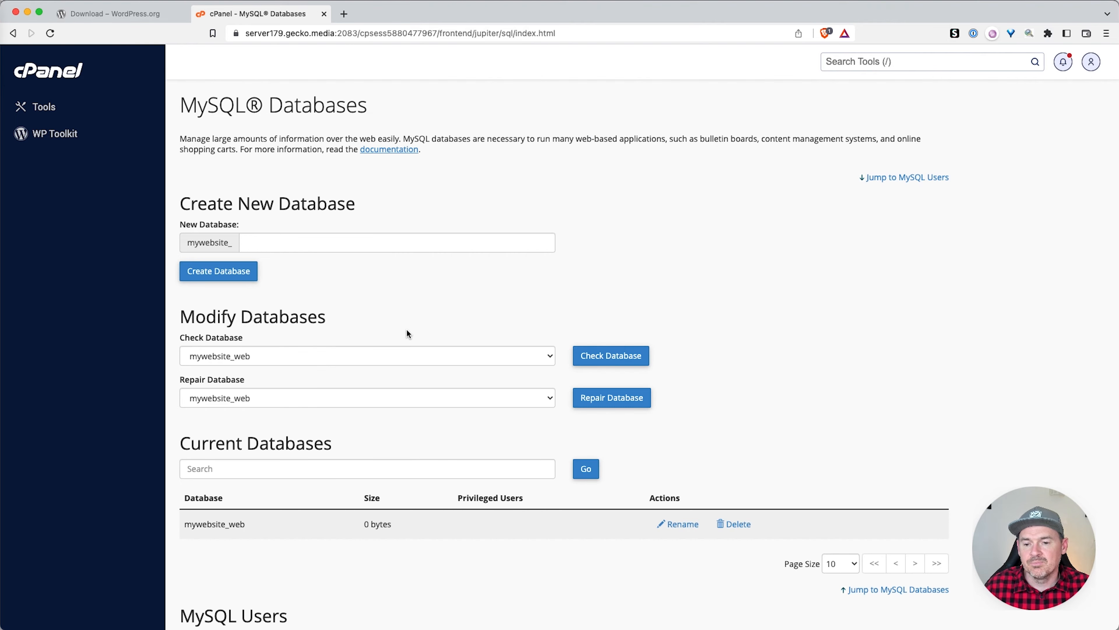
Step: Create a new MySQL user with a generated very strong password, copying the password
scroll(407, 334, "down", 9)
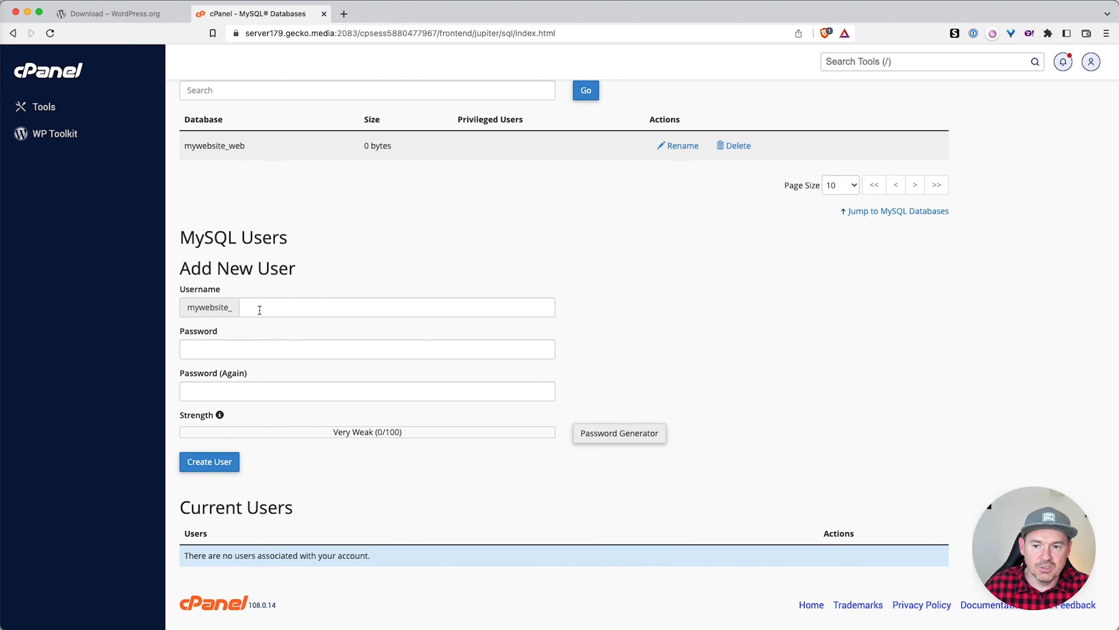
left_click(258, 306)
type("dan")
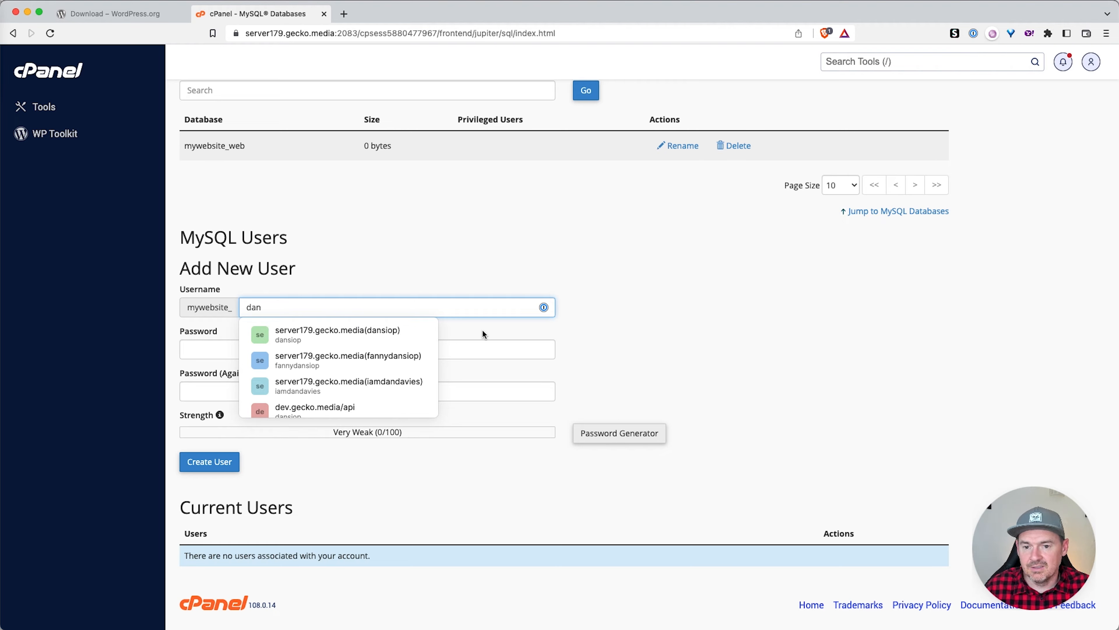
left_click(619, 430)
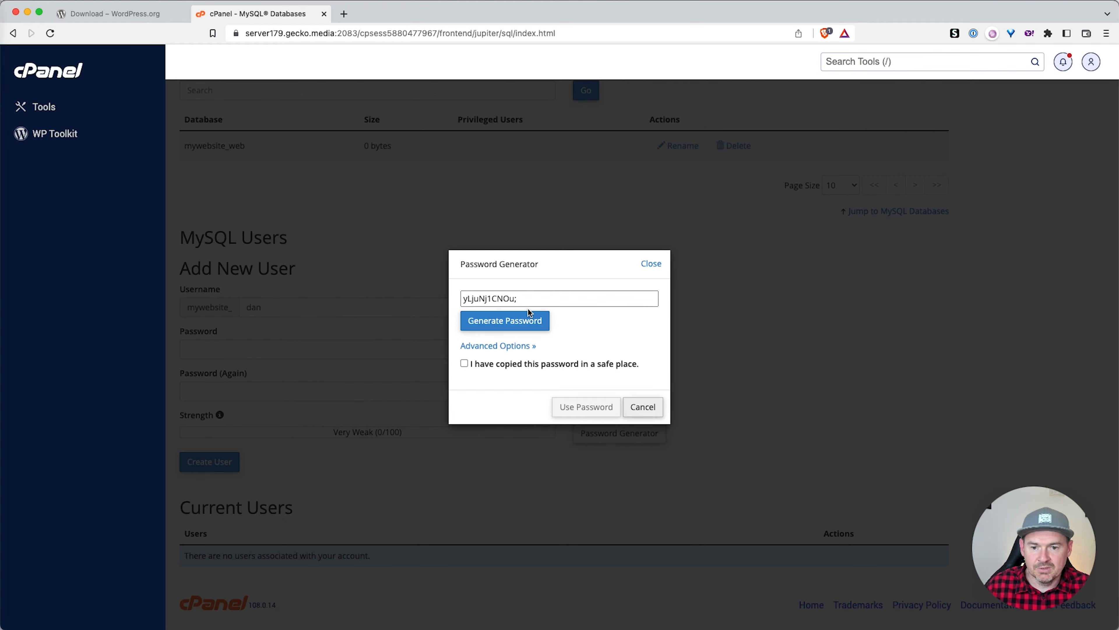
left_click_drag(532, 299, 458, 300)
key("super+c")
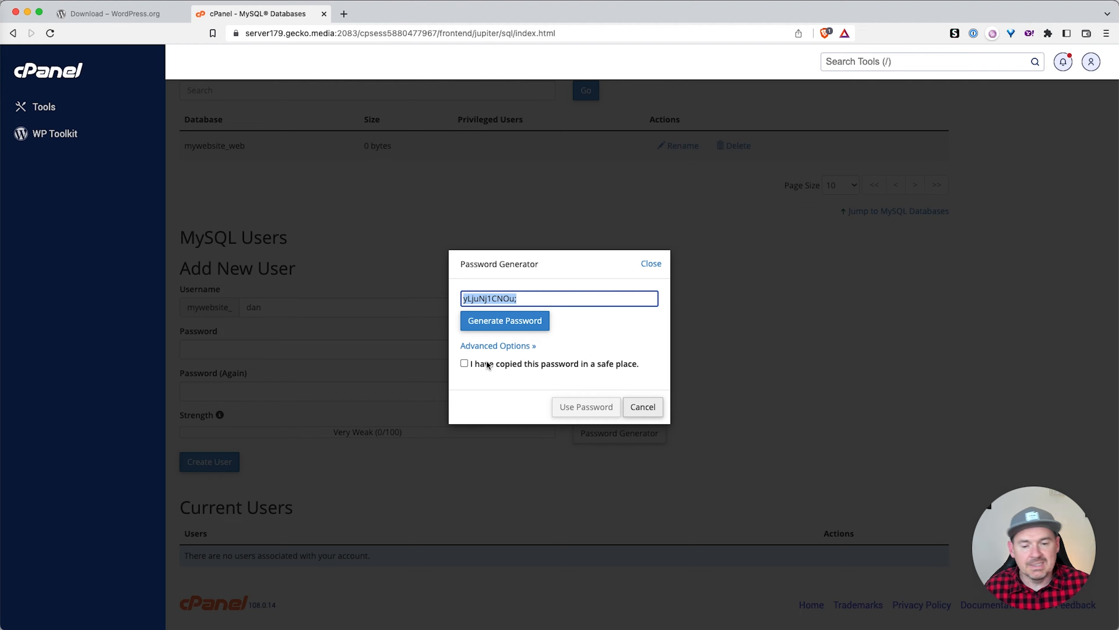
left_click(464, 364)
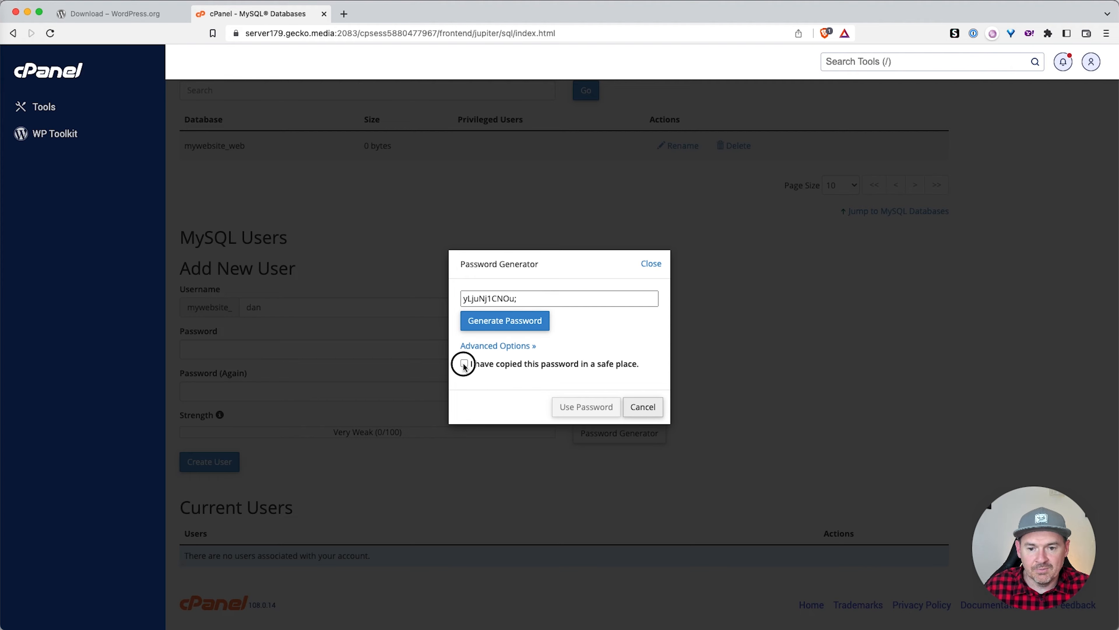
left_click(583, 407)
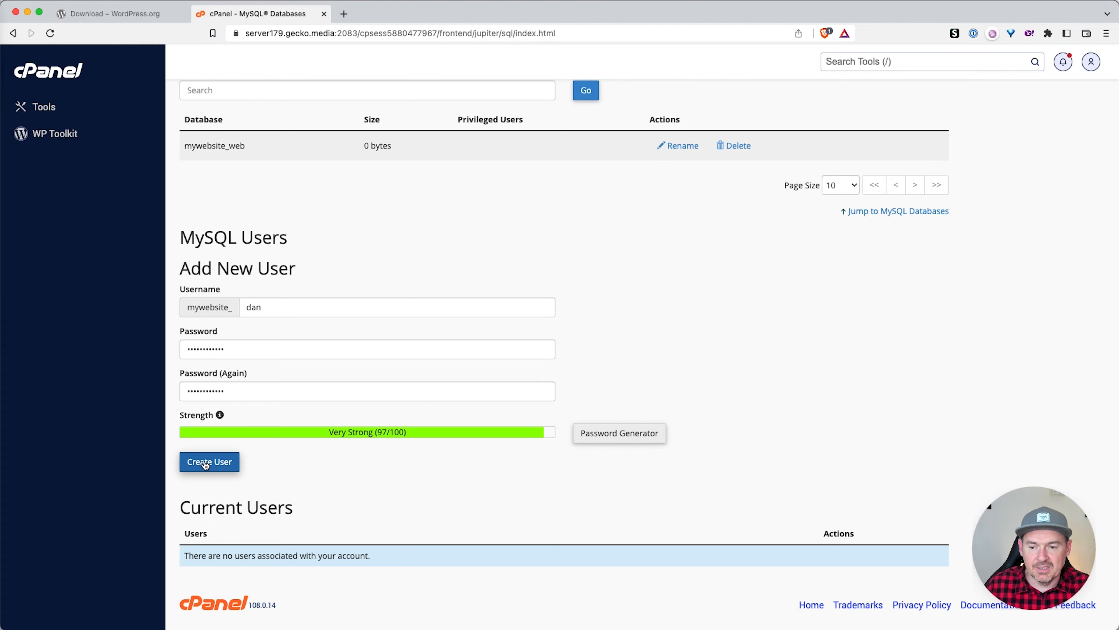
left_click(205, 462)
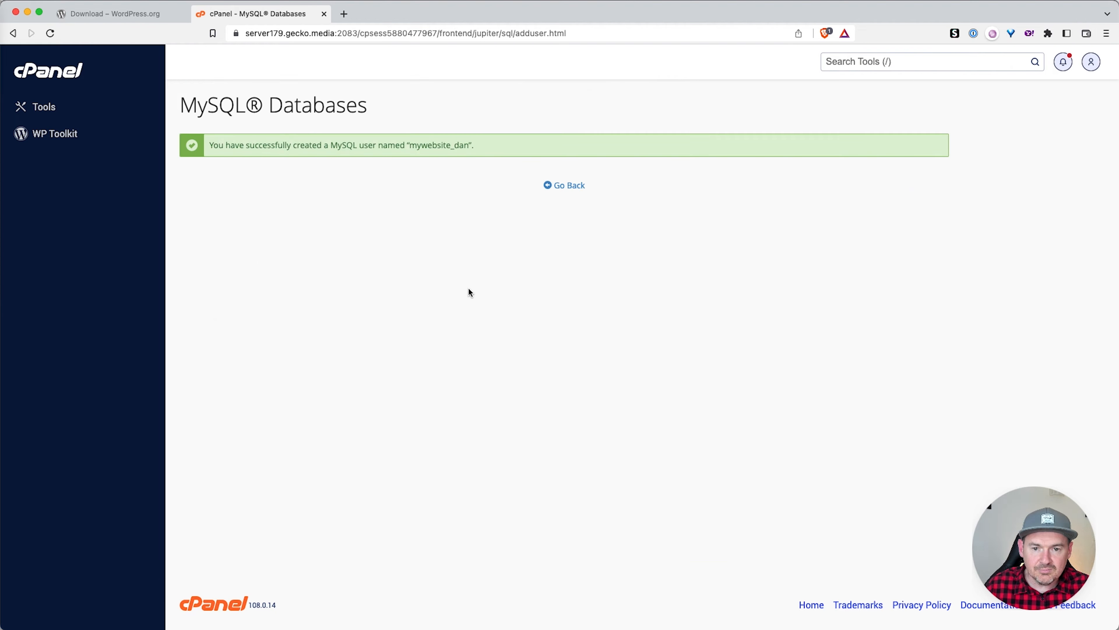
left_click(571, 186)
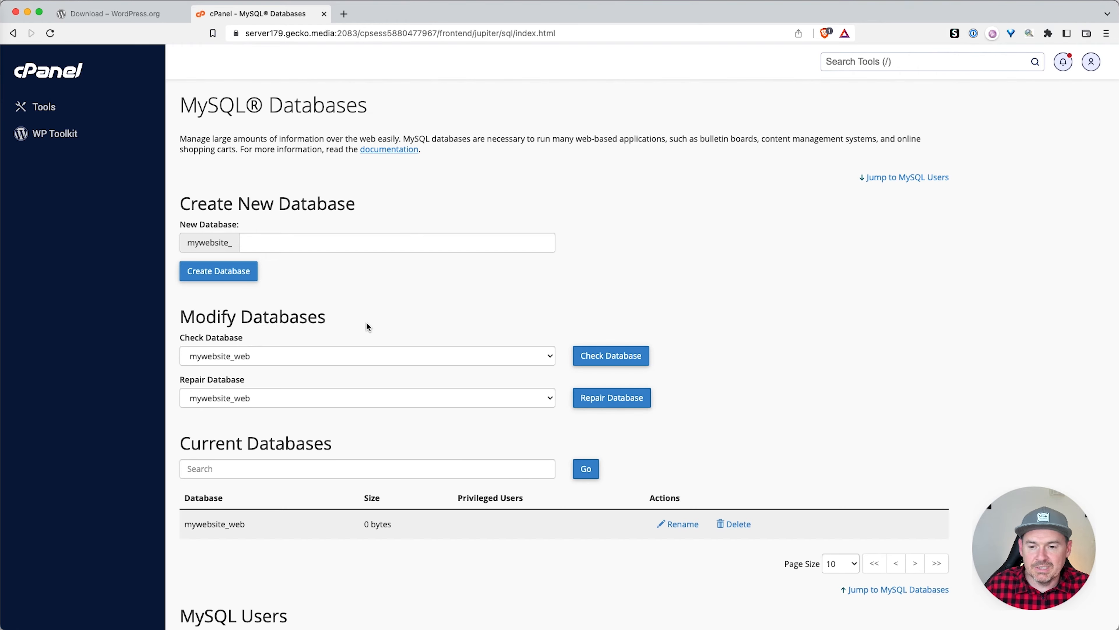
Step: Add the new user to mywebsite_web with ALL PRIVILEGES and save the changes
scroll(366, 321, "down", 4)
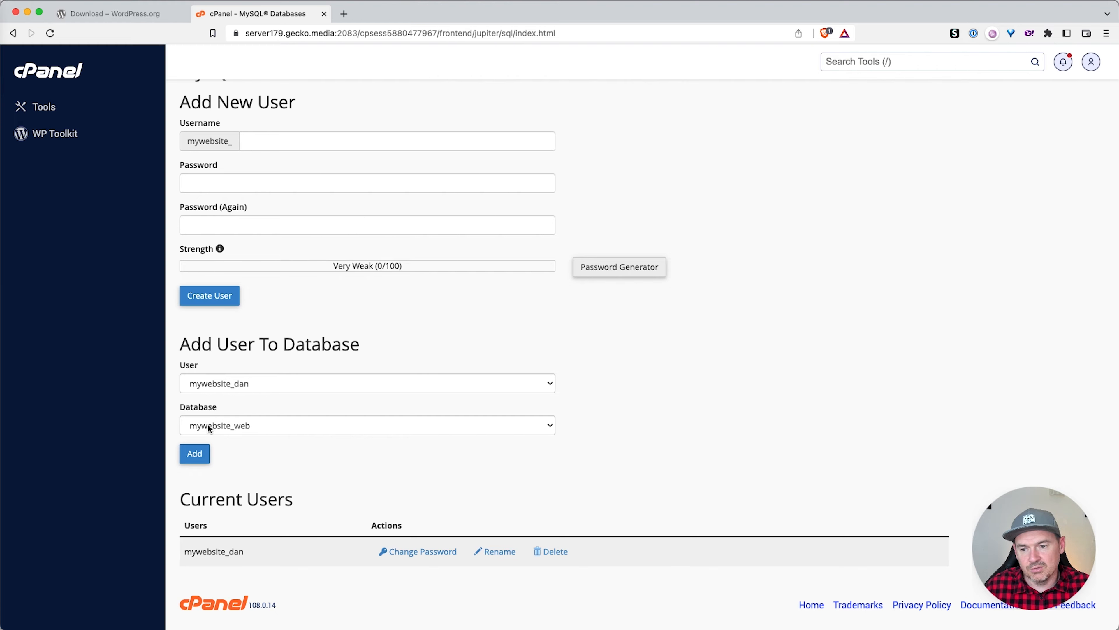
left_click(194, 454)
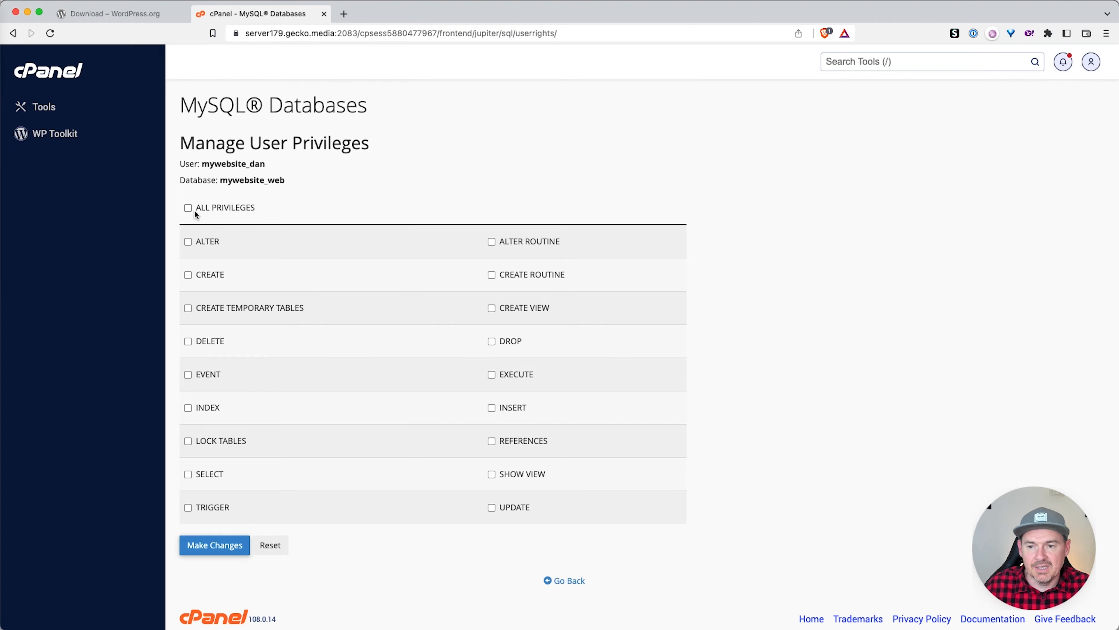
left_click(188, 207)
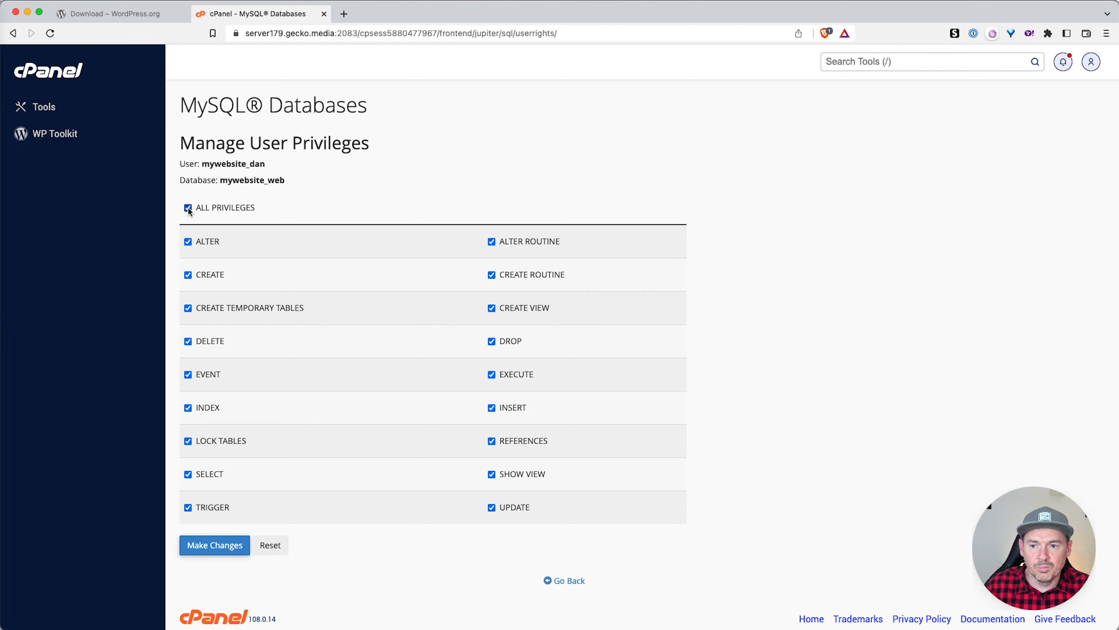
left_click(217, 541)
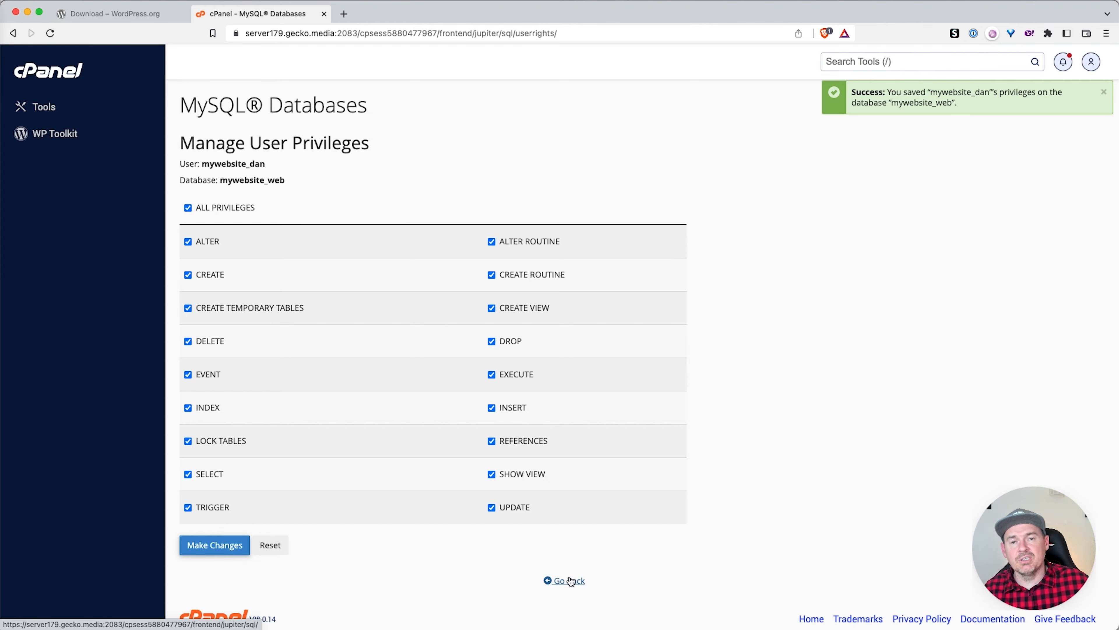
left_click(570, 581)
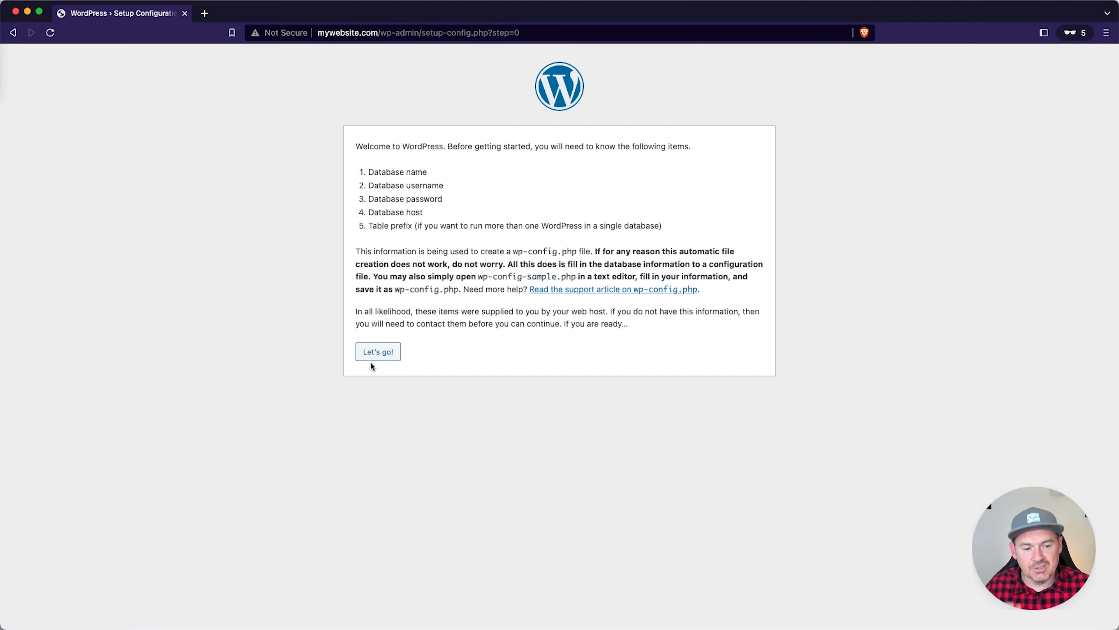
Step: Enter database mywebsite_web, its username and the pasted password, then submit
left_click(371, 360)
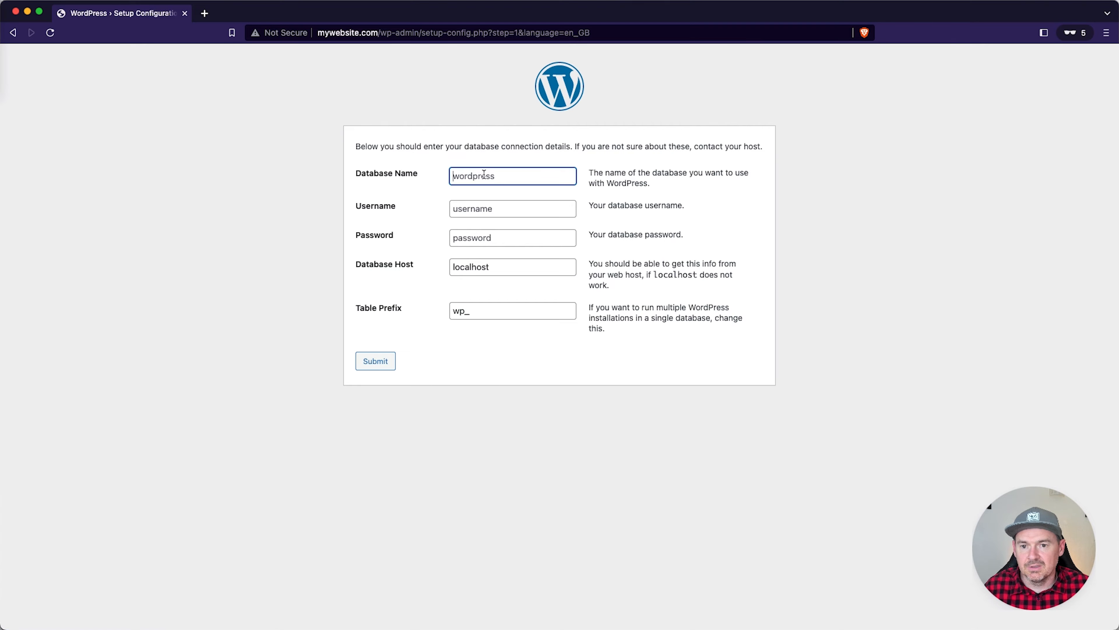
type("mywebsirte")
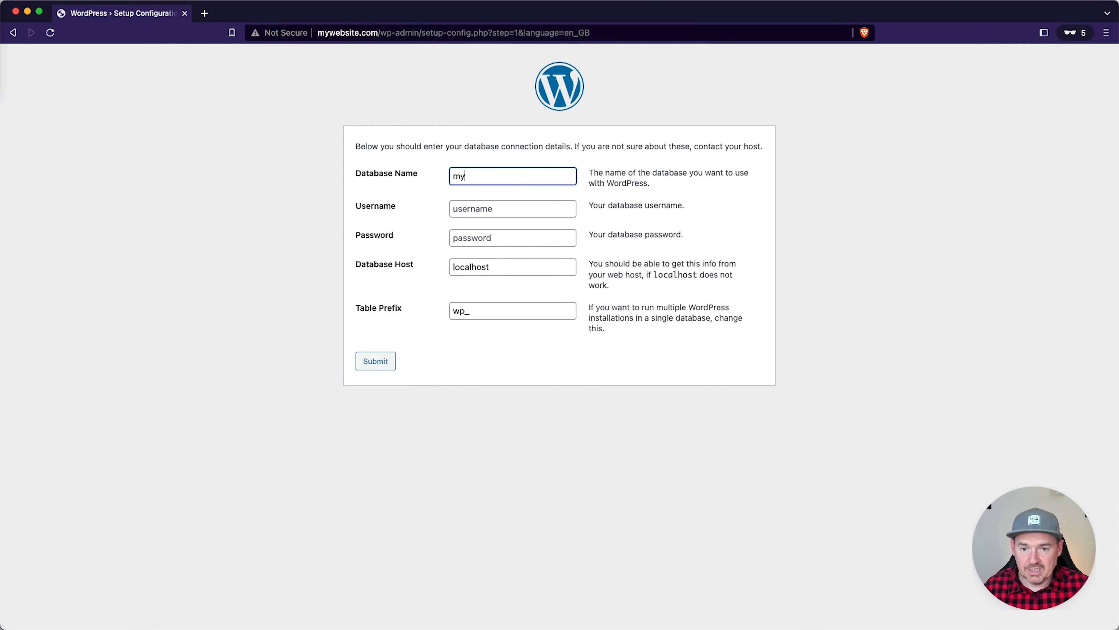
key("BackSpace")
key("BackSpace")
key("BackSpace")
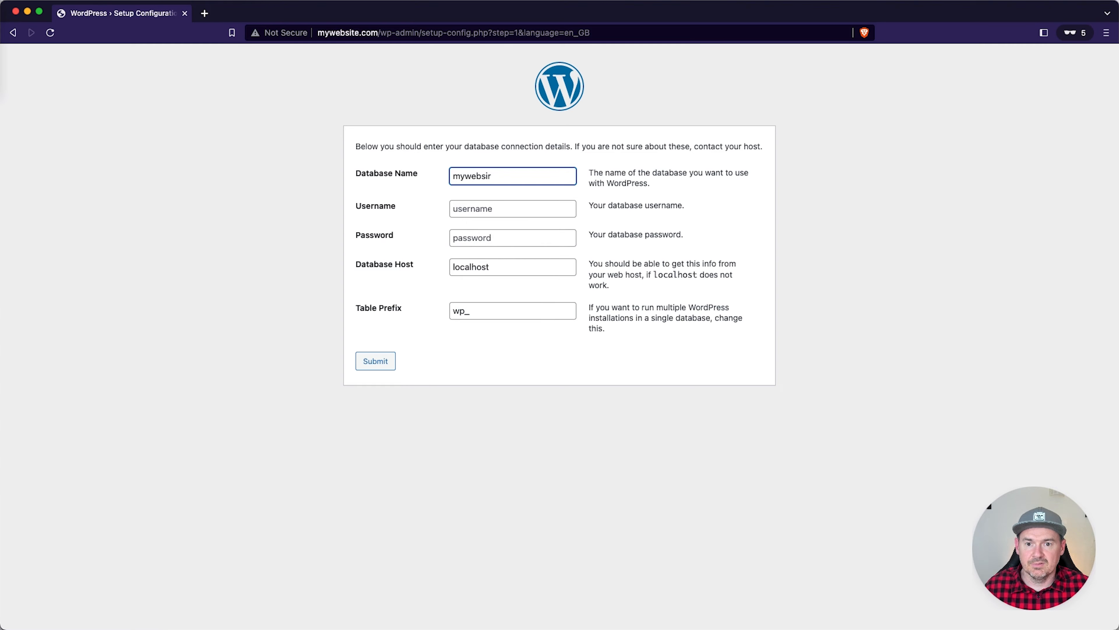
type("te_we")
type("b")
key("Tab")
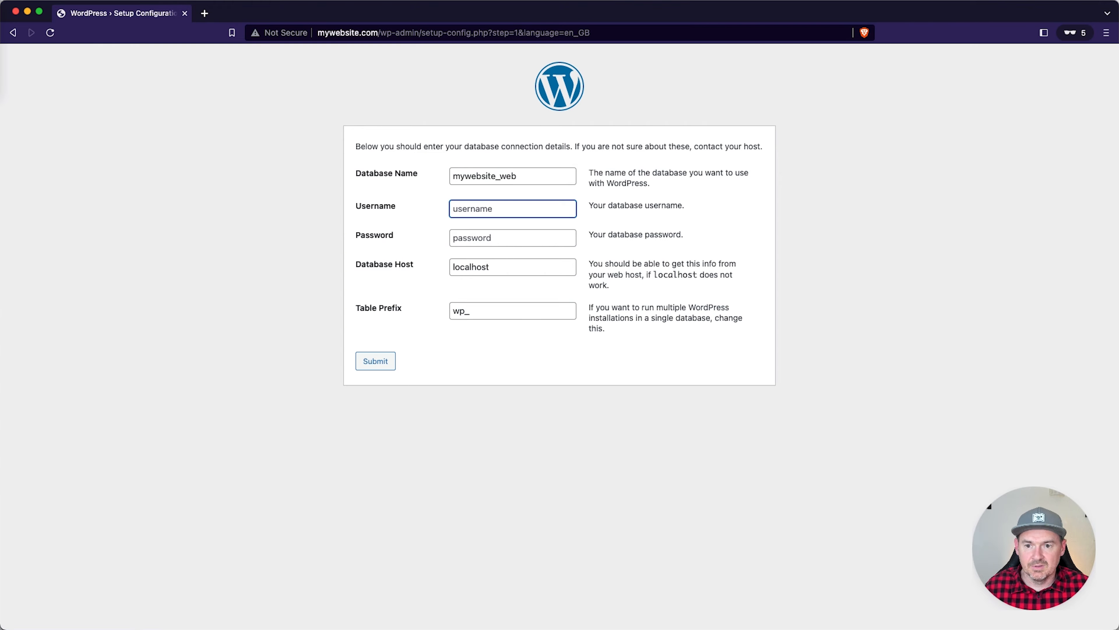
type("mywebsite")
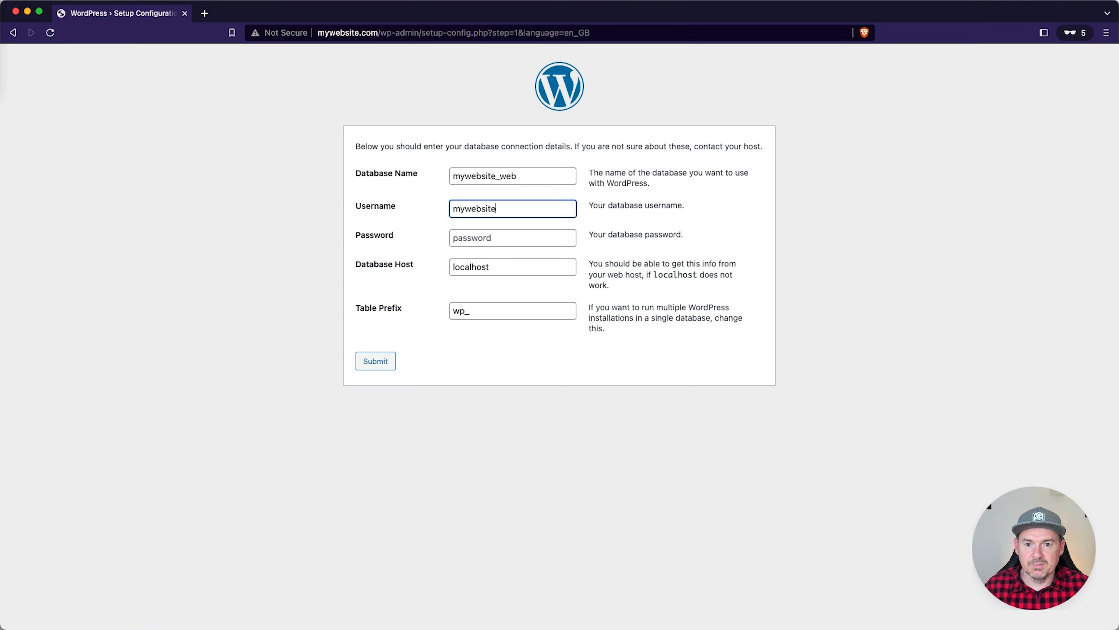
type("_dan")
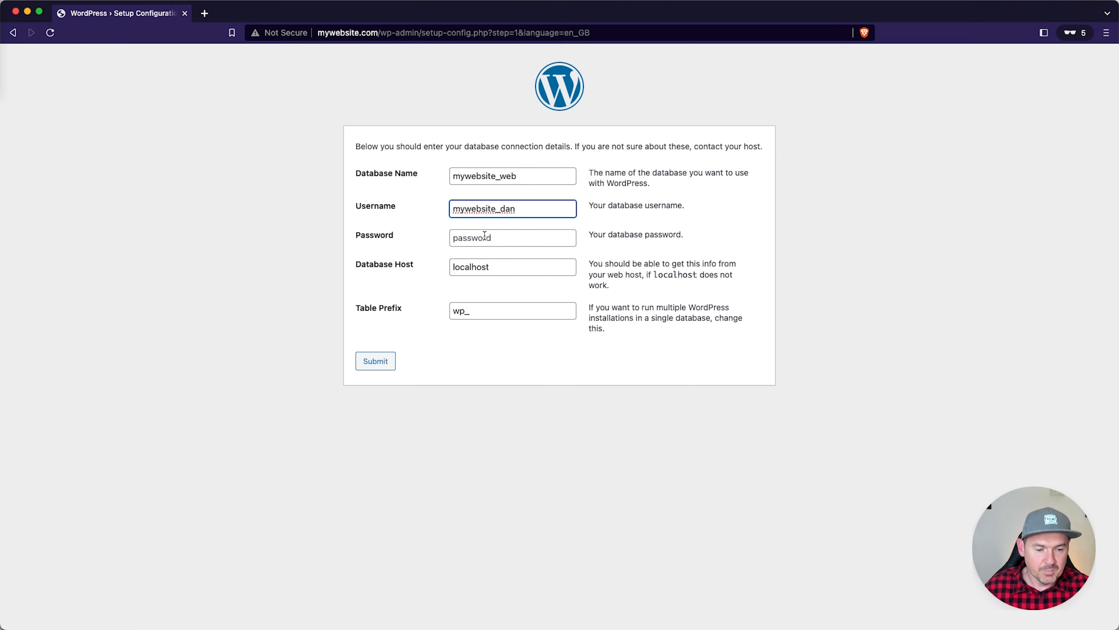
left_click(484, 237)
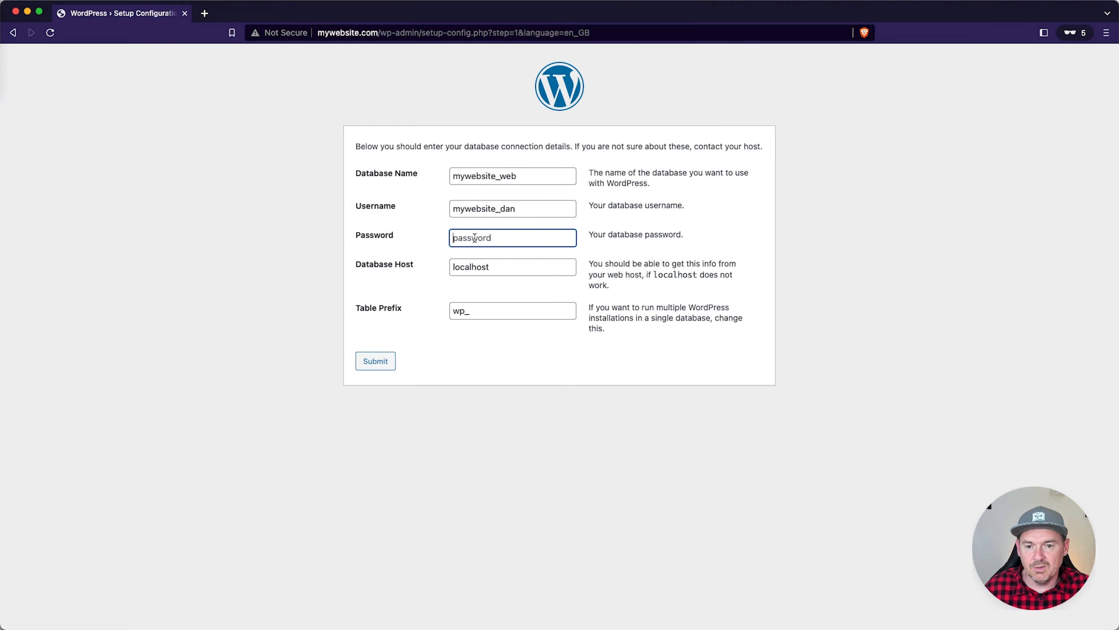
key("super+v")
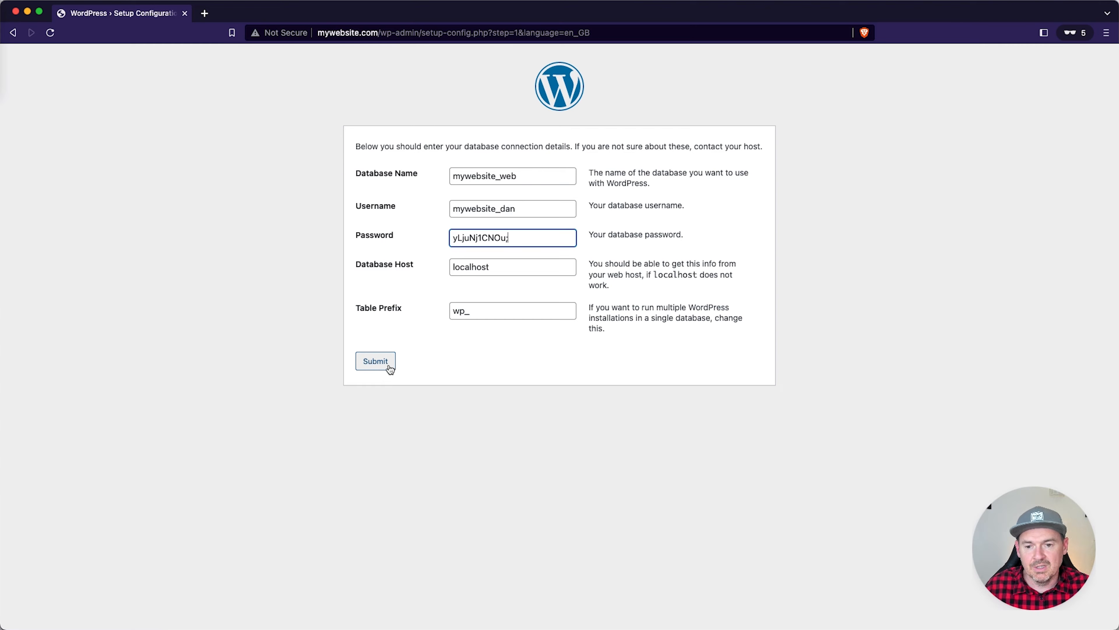
left_click(377, 361)
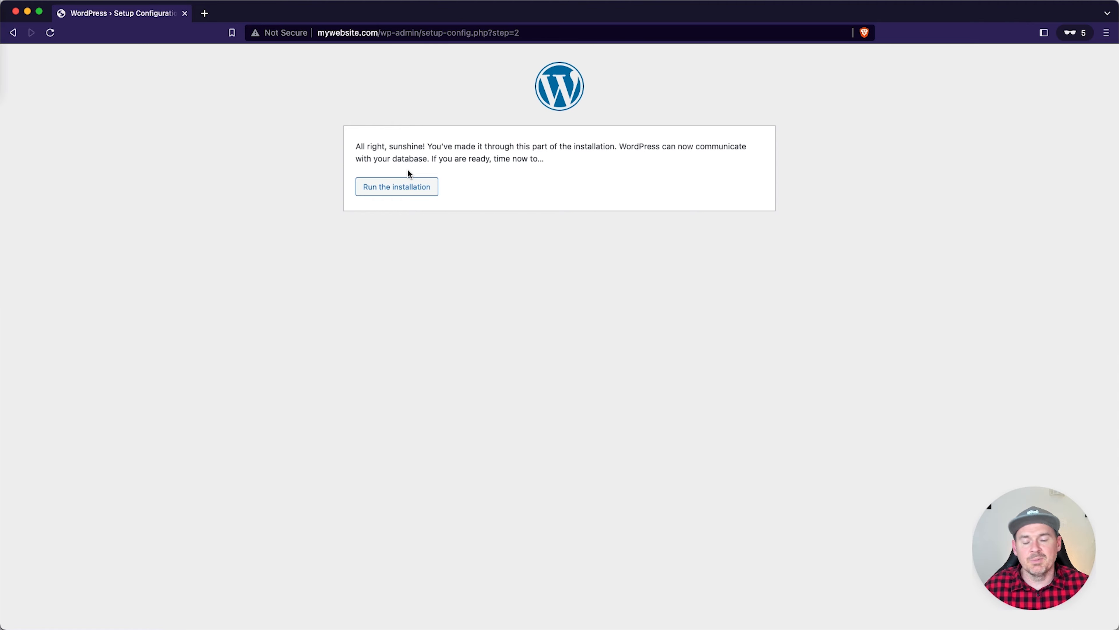
Step: Set site title 'My Website', enter the admin username, and copy the generated password
left_click(386, 189)
left_click(501, 277)
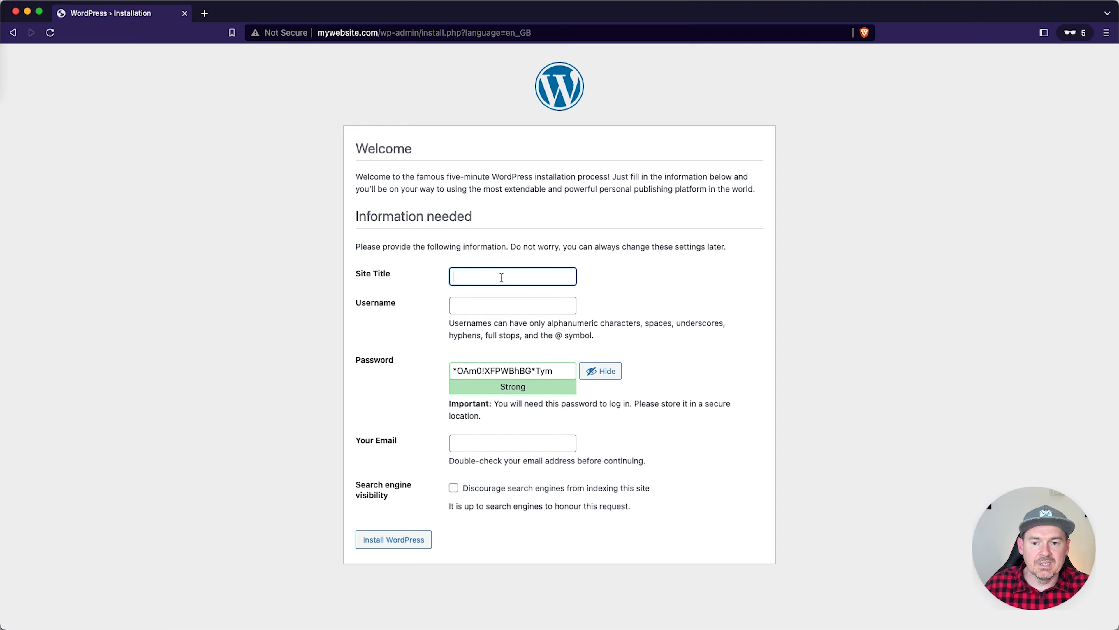
type("M")
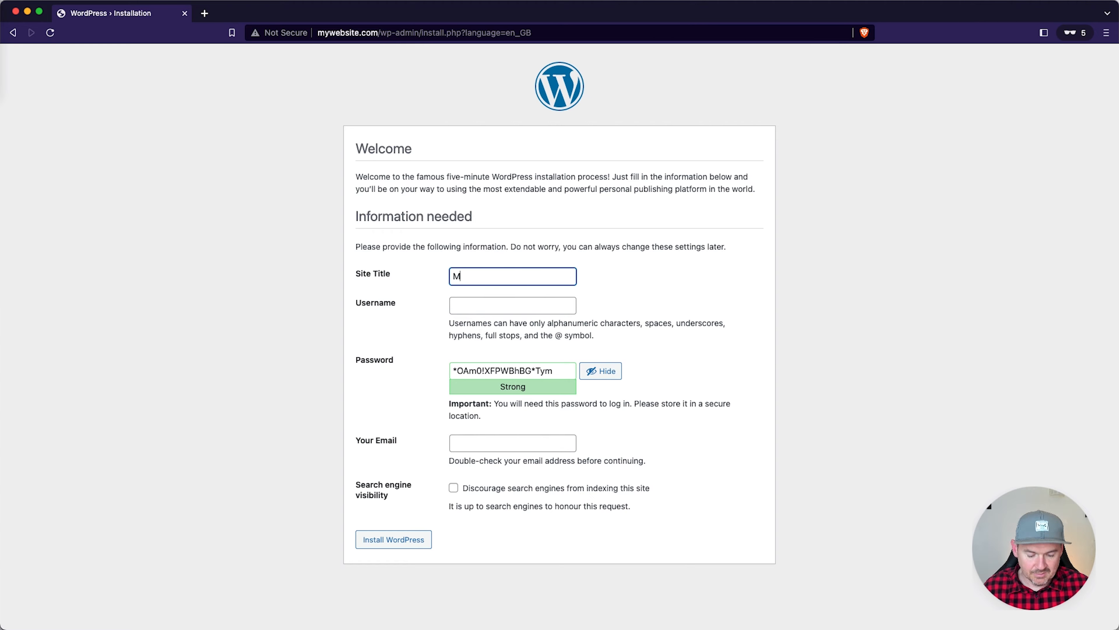
type("y Website")
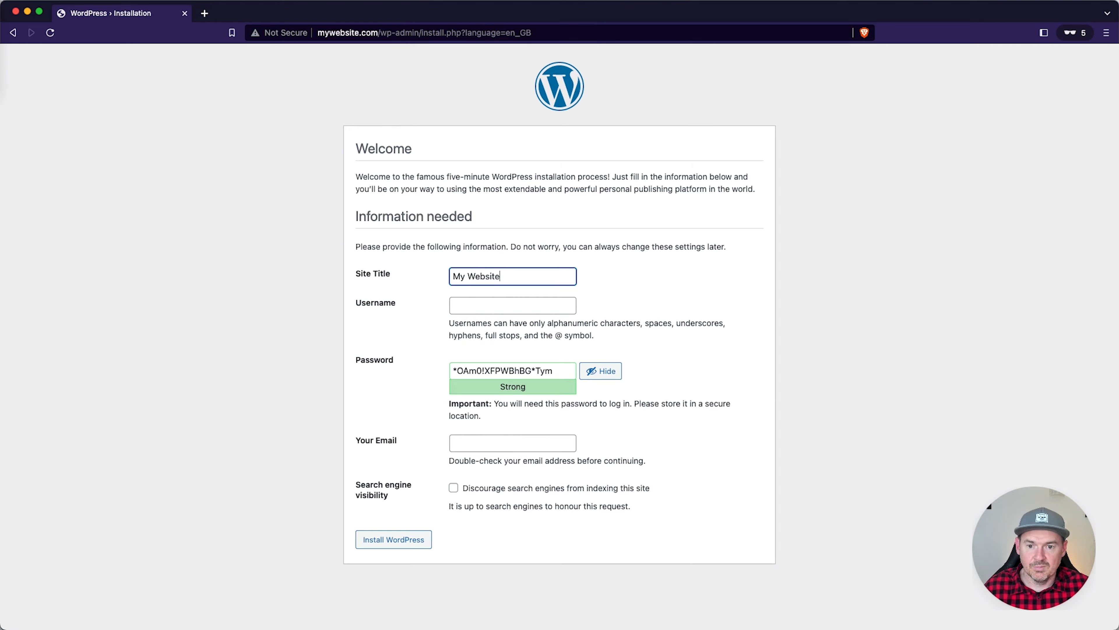
key("Tab")
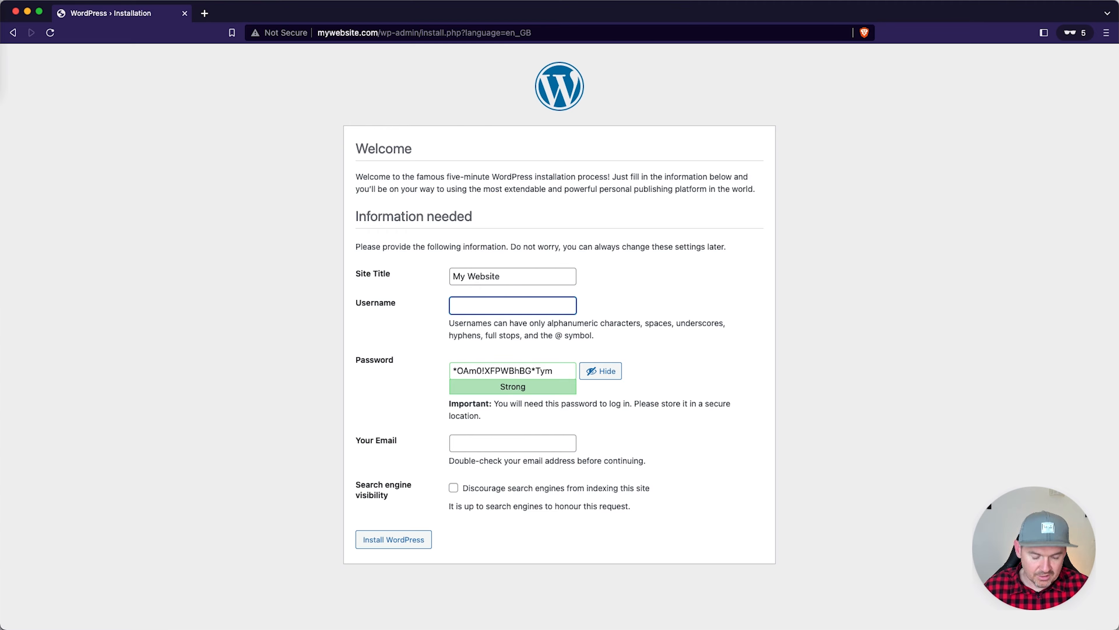
type("dan")
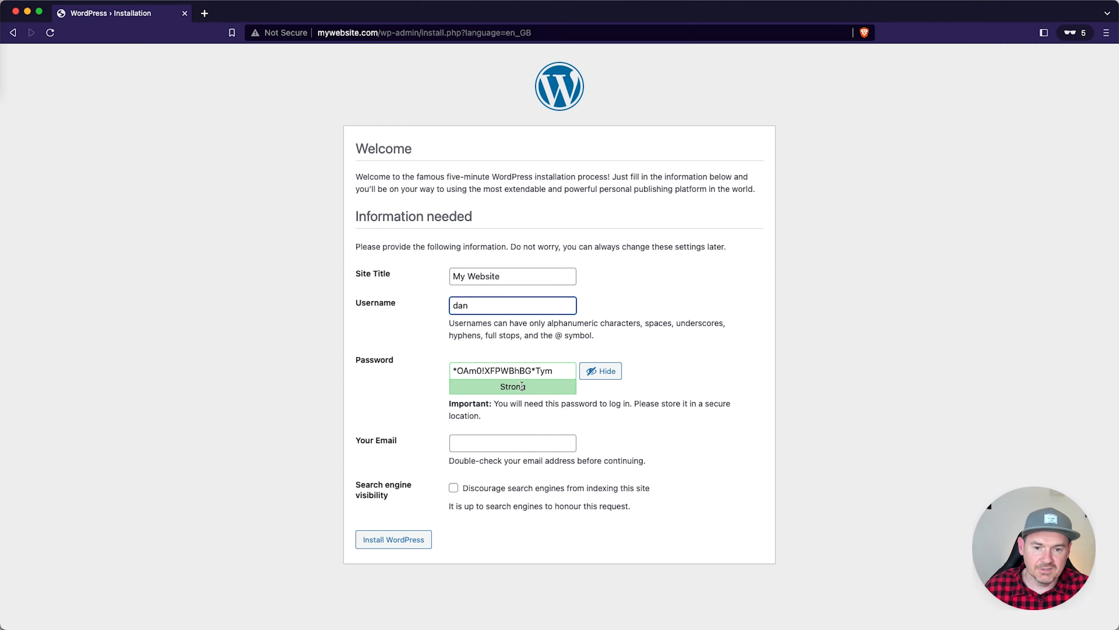
left_click(573, 372)
left_click_drag(571, 371, 421, 369)
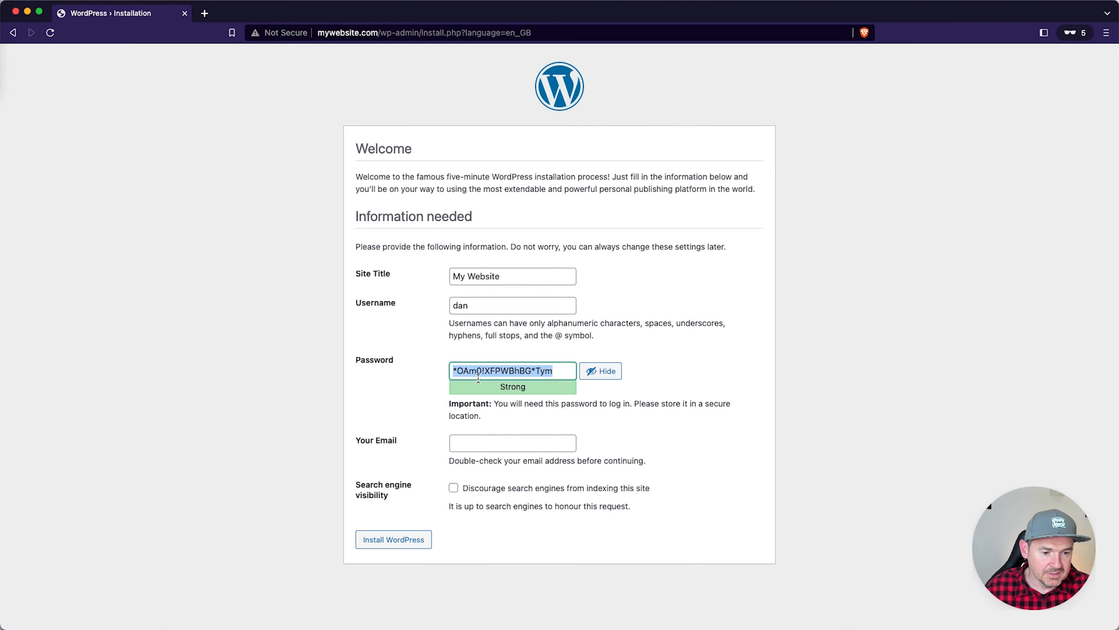
Step: Fill in the admin e-mail, discourage search engine indexing, and install WordPress
left_click(469, 441)
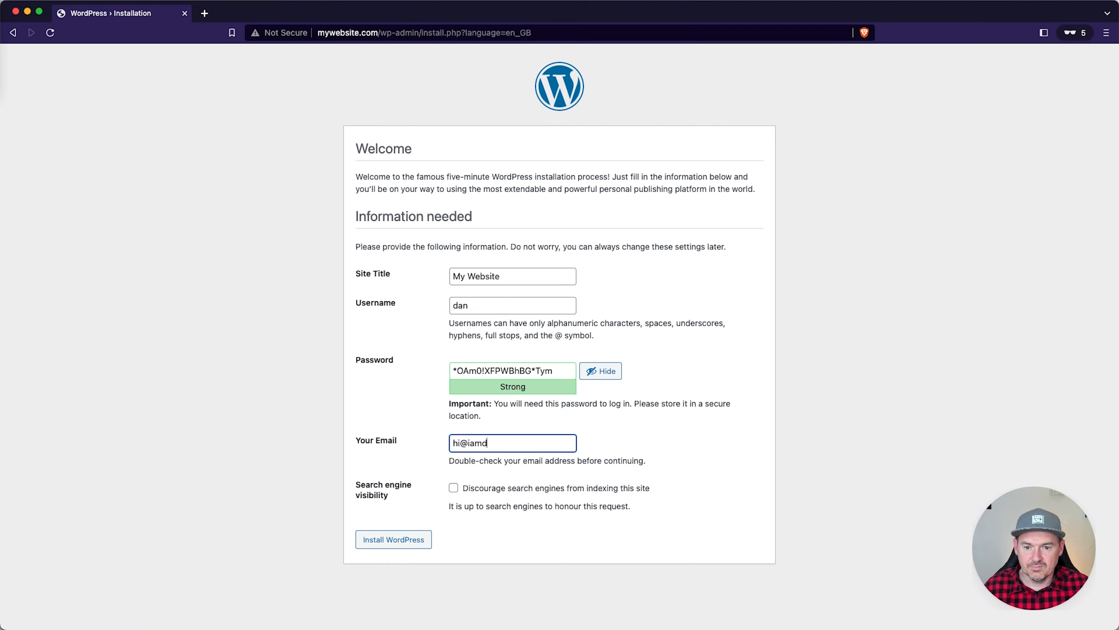
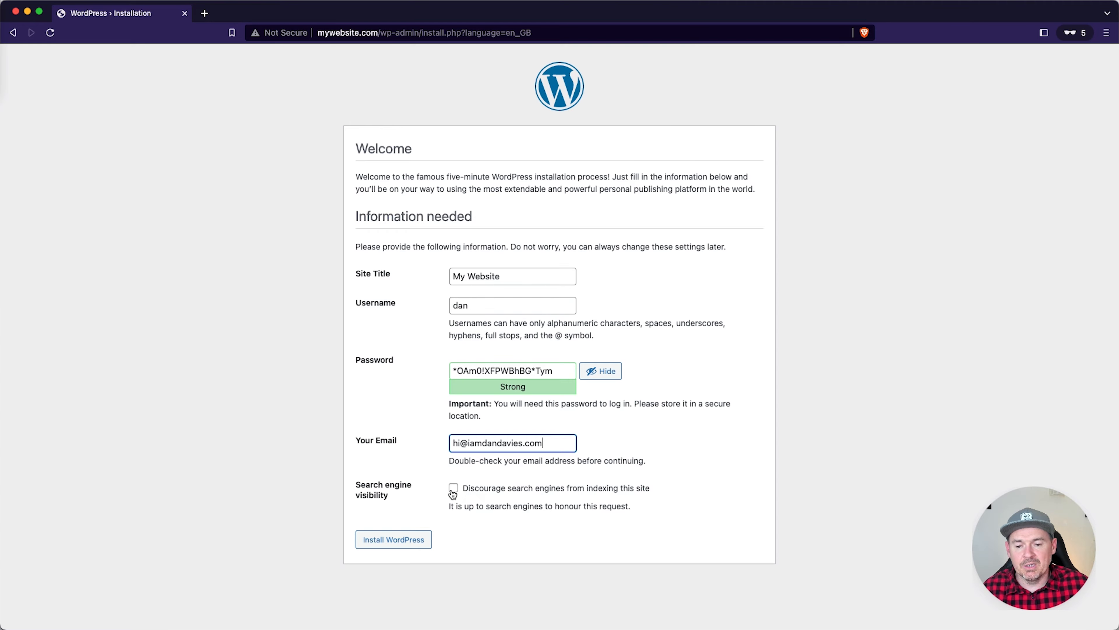
left_click(453, 488)
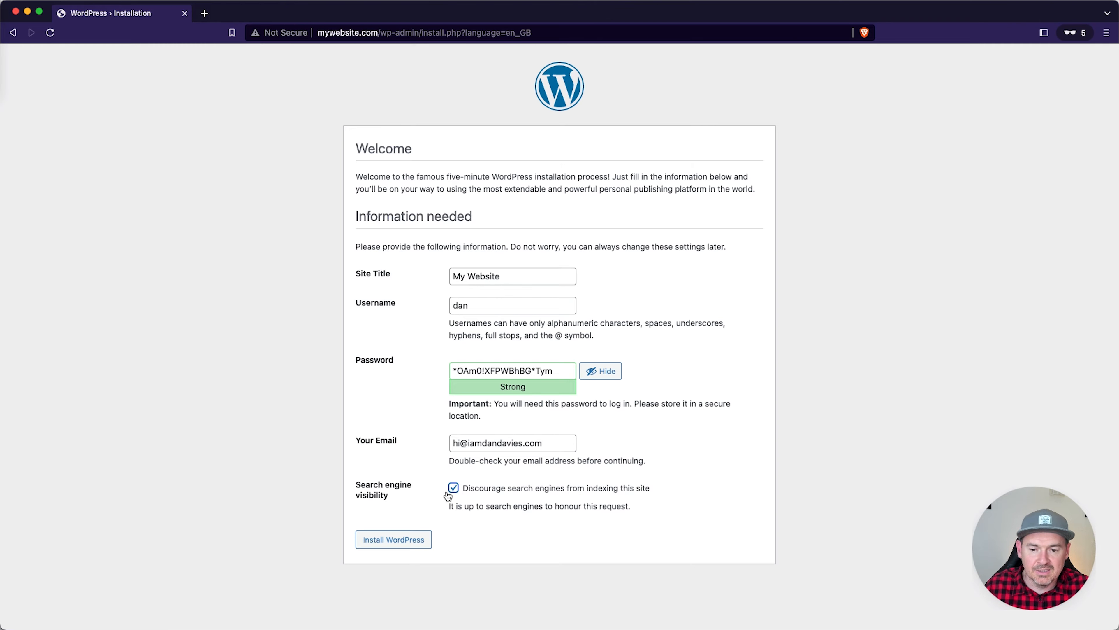
left_click(399, 543)
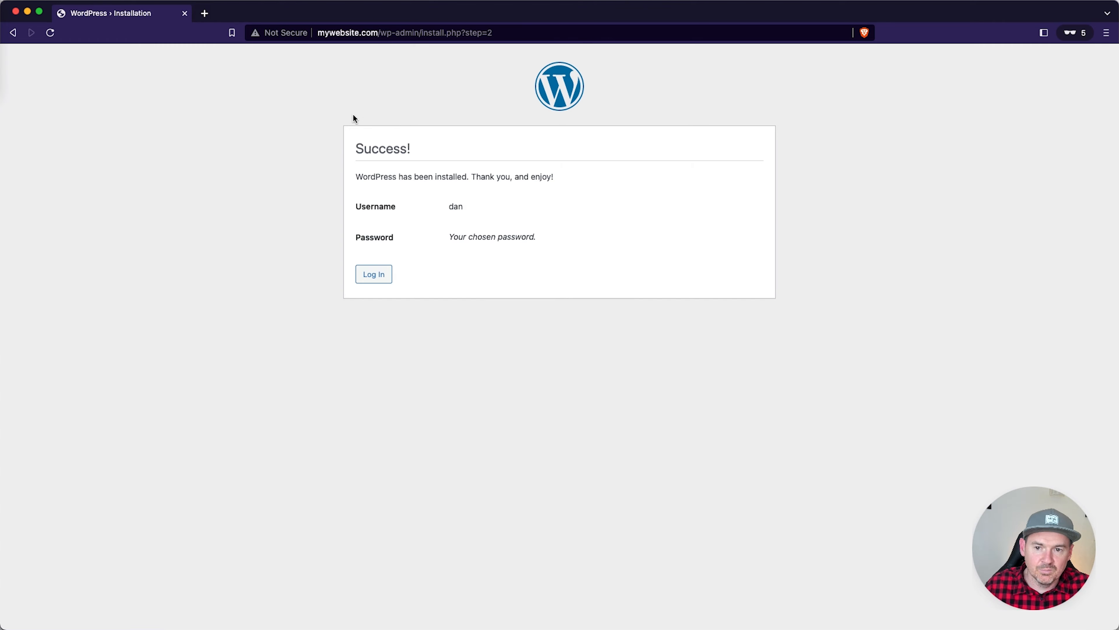
Step: Log in to the new WordPress dashboard with the admin username and saved password
left_click(371, 275)
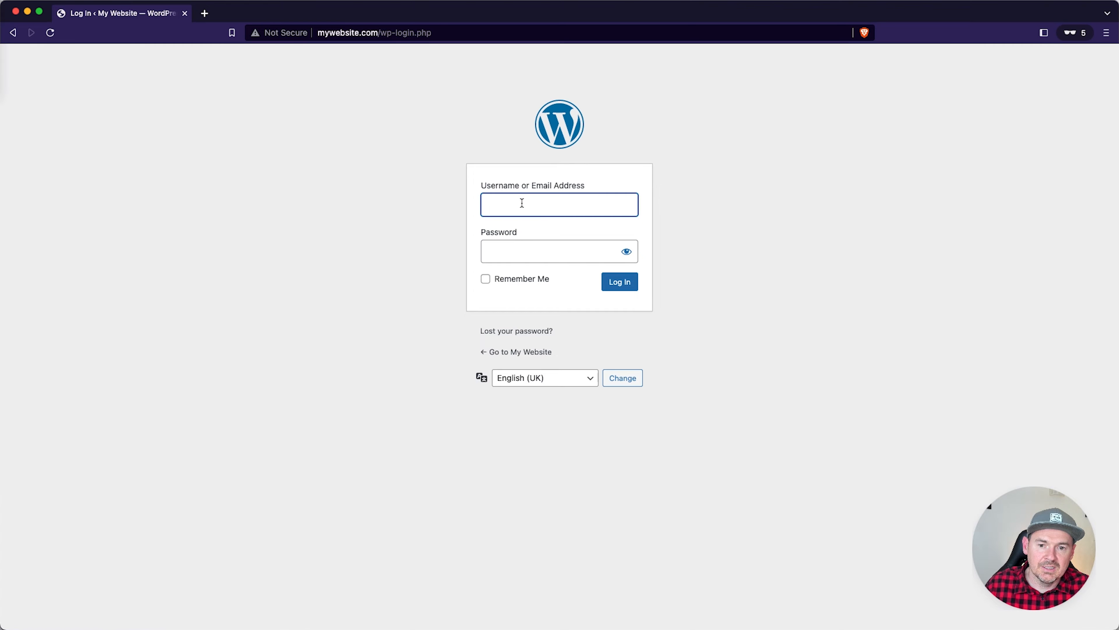
type("dan")
key("Tab")
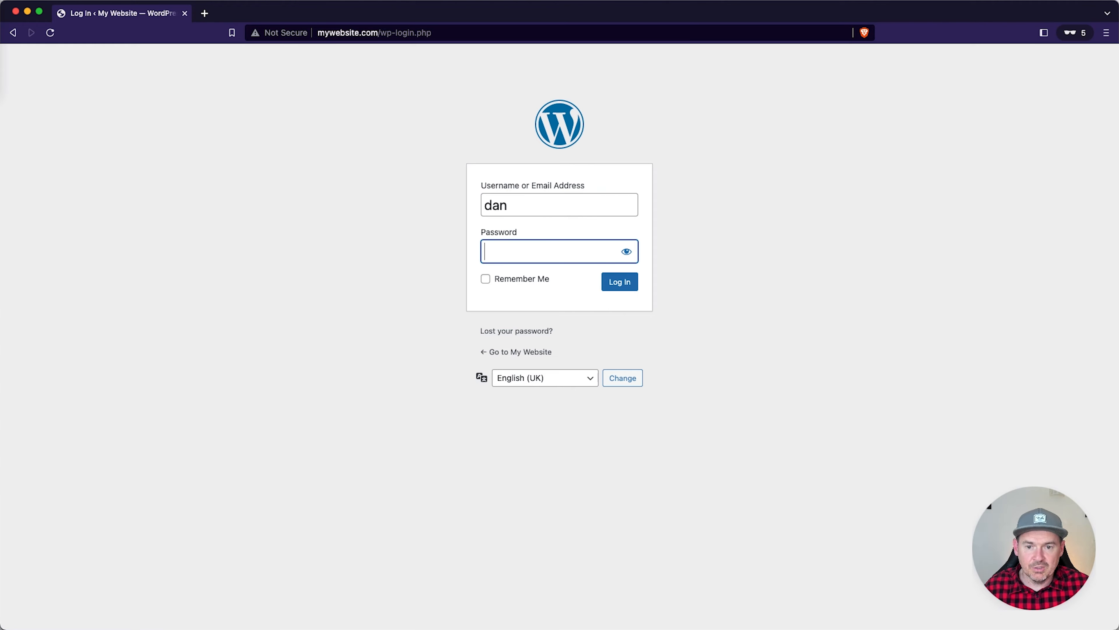
key("super+v")
left_click(623, 287)
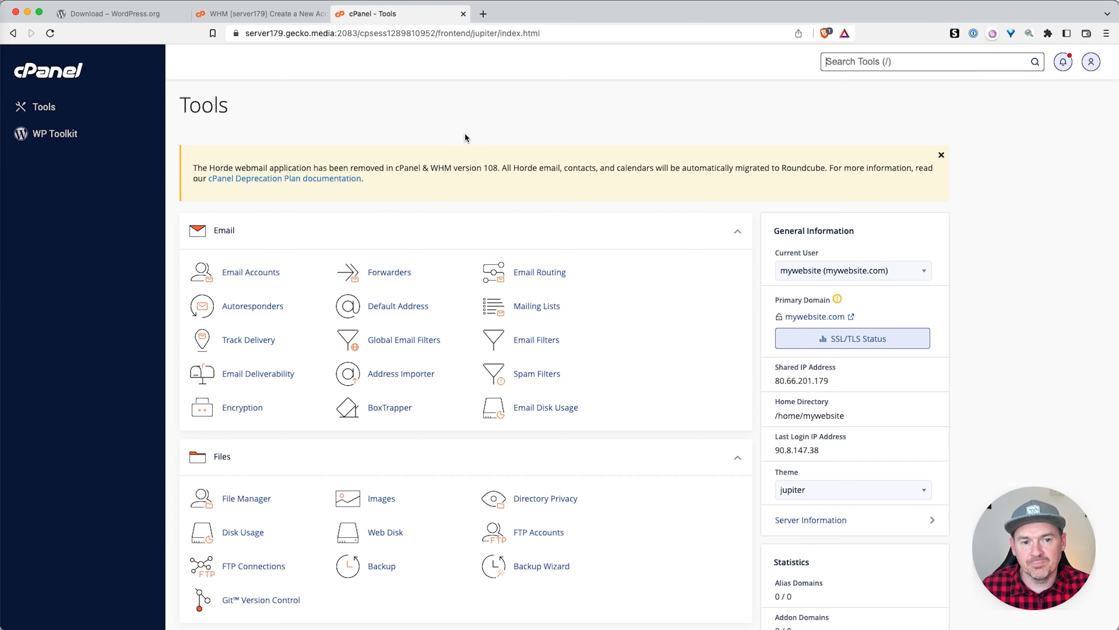
Step: Open WP Toolkit from the Domains section and begin a new WordPress installation
scroll(449, 136, "down", 5)
scroll(450, 137, "down", 6)
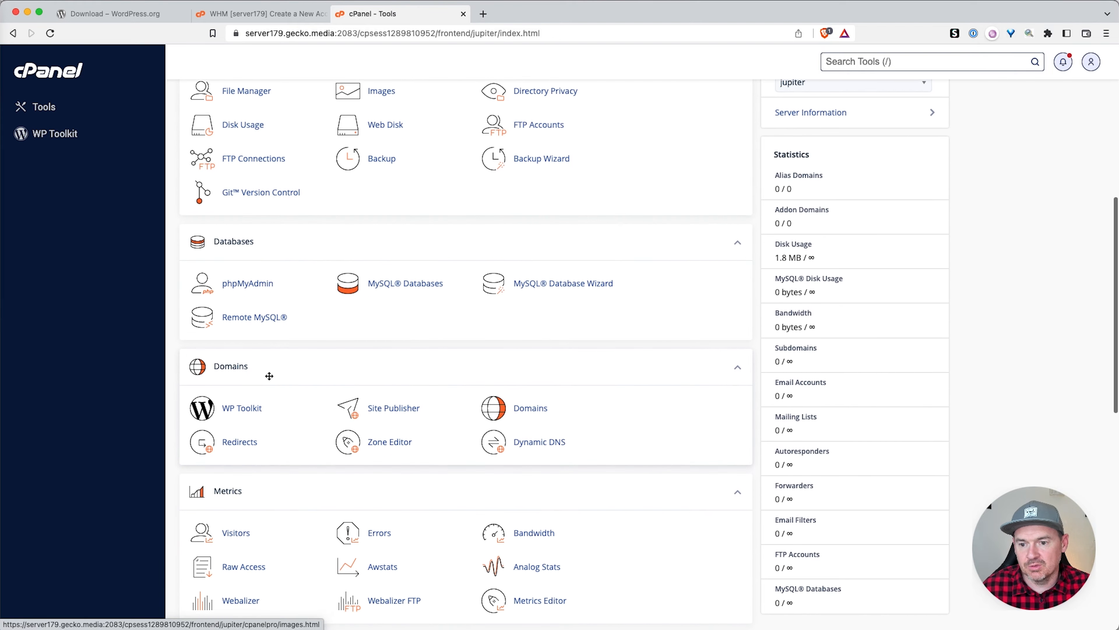
left_click(243, 408)
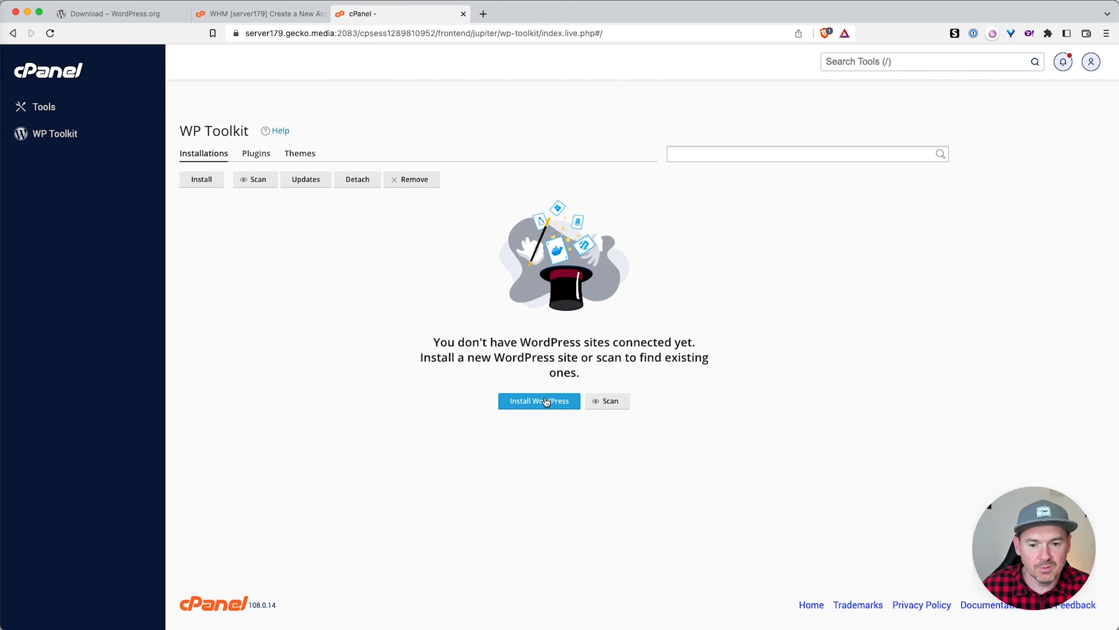
left_click(541, 405)
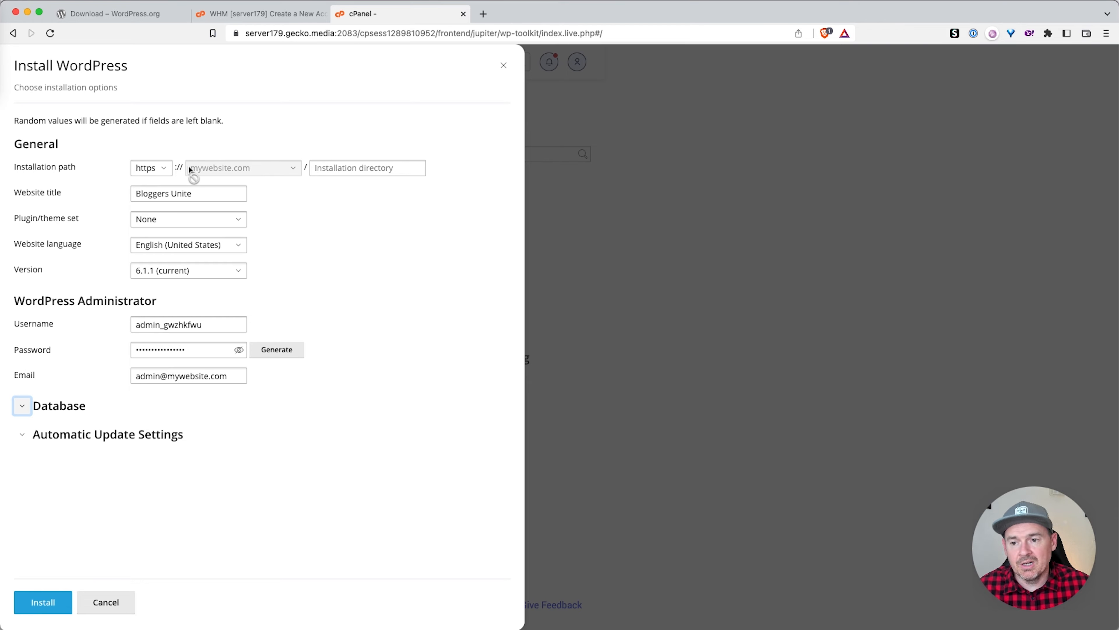
Step: Retitle the site 'My Awesome website' and keep the plugin and theme set at None
left_click(190, 192)
left_click_drag(203, 192, 114, 190)
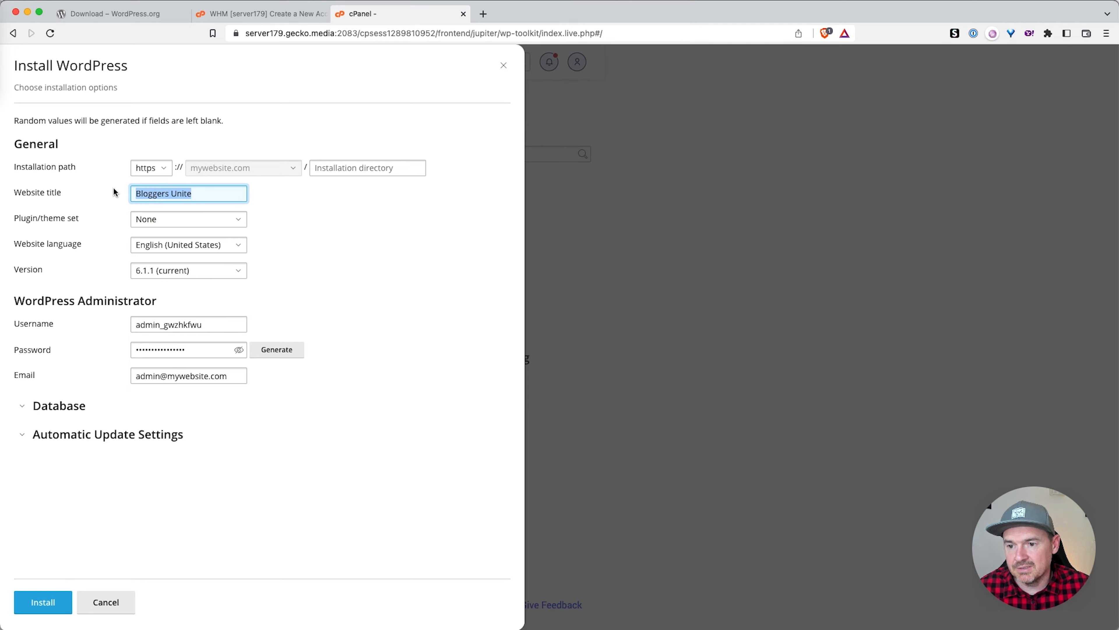
type("My Aw")
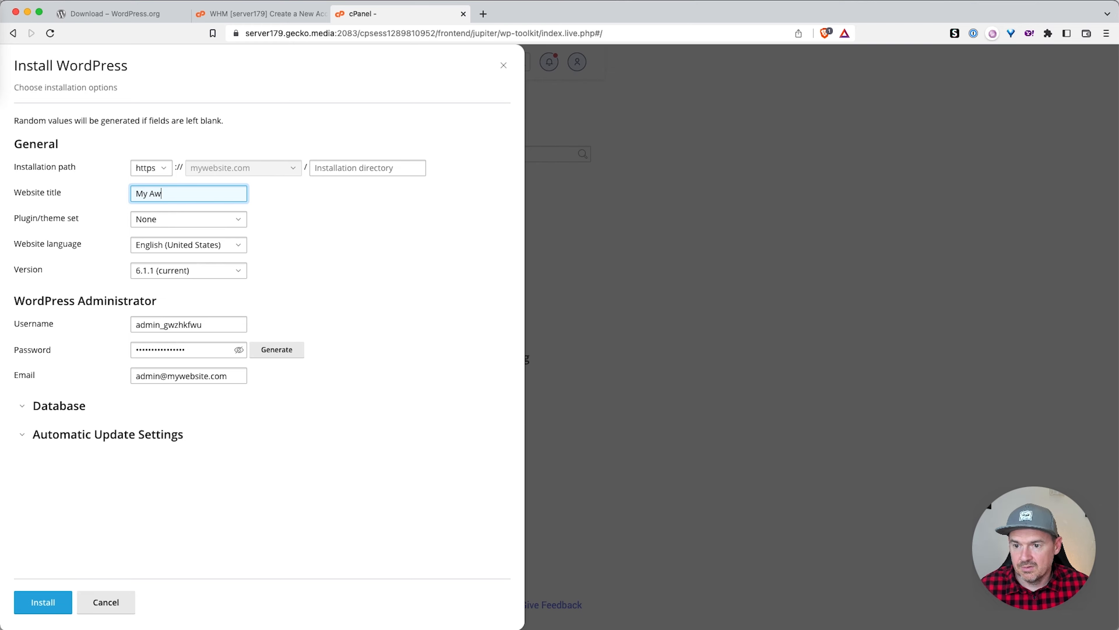
type("esome website")
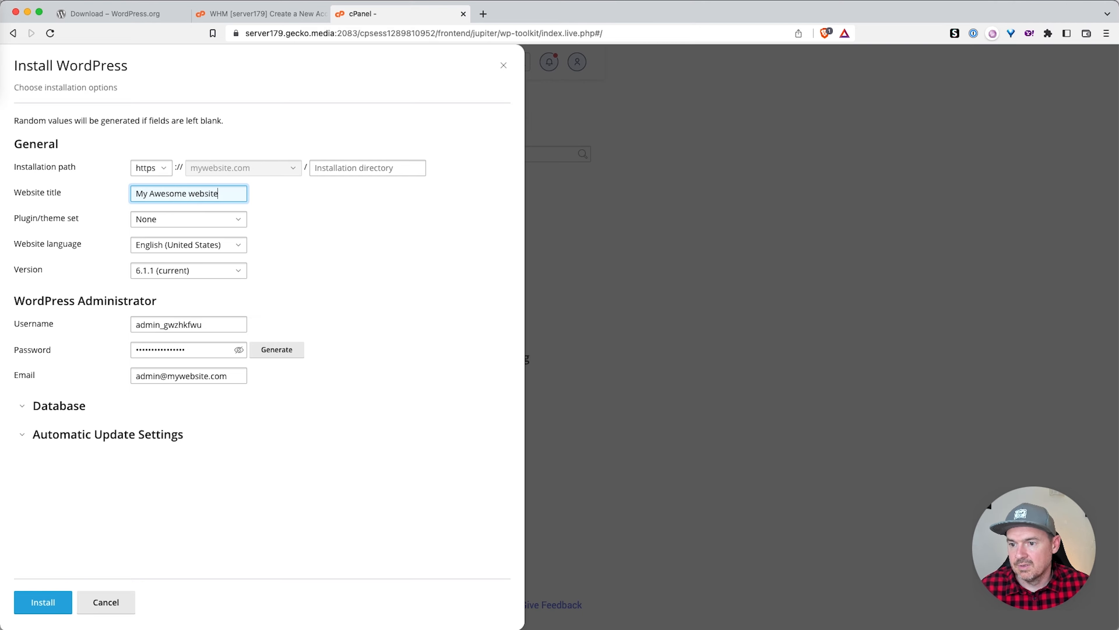
left_click(180, 222)
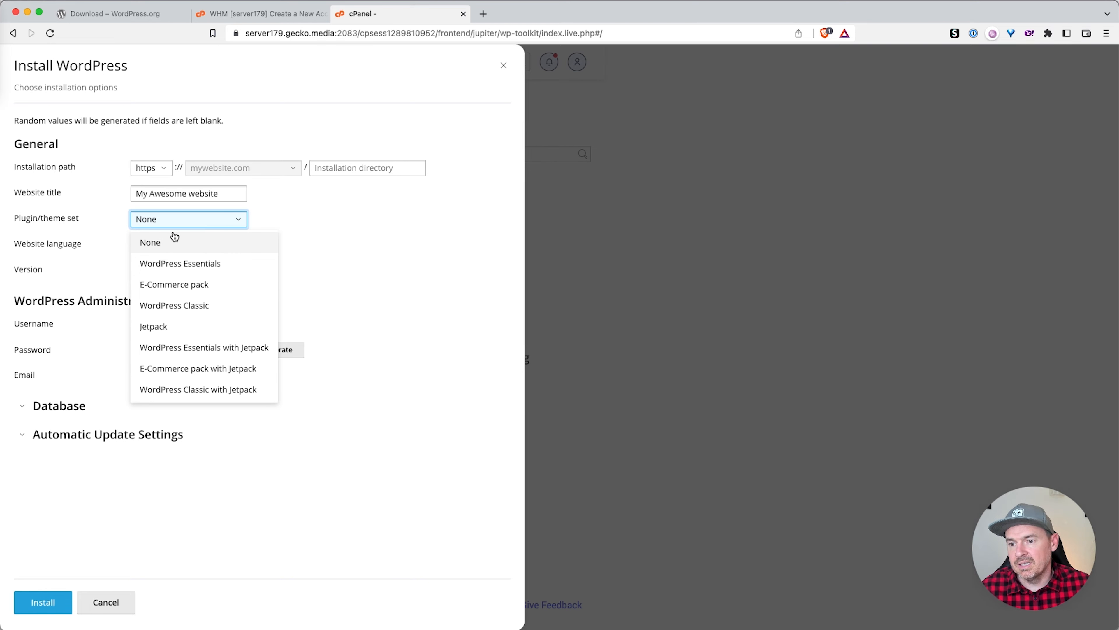
left_click(308, 222)
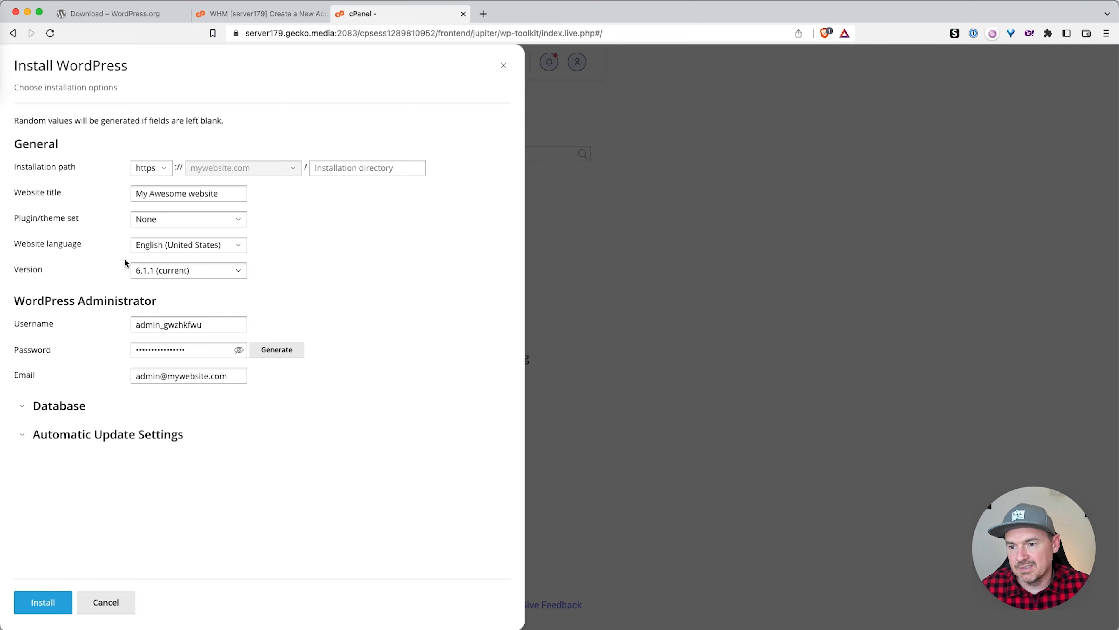
Step: Set the website language to English (UK)
left_click(187, 244)
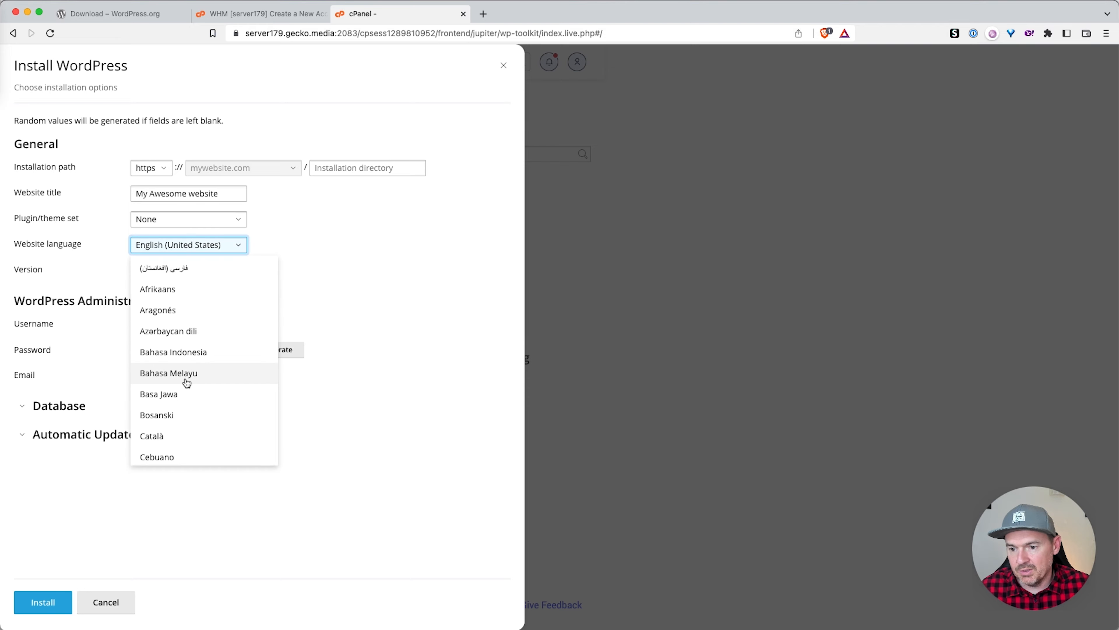
scroll(187, 383, "down", 10)
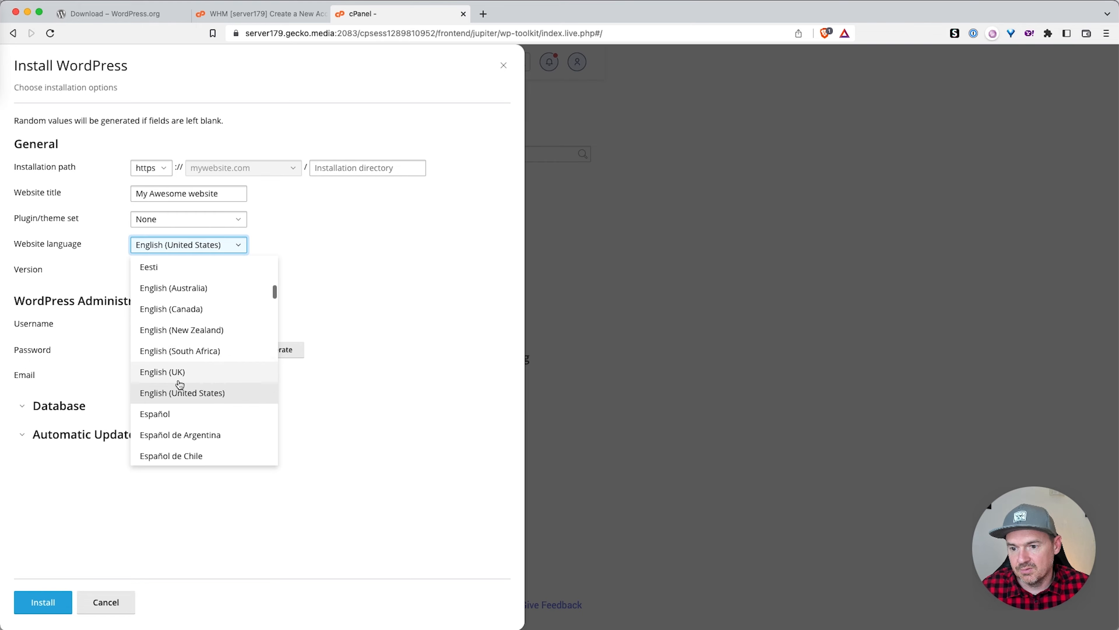
left_click(181, 372)
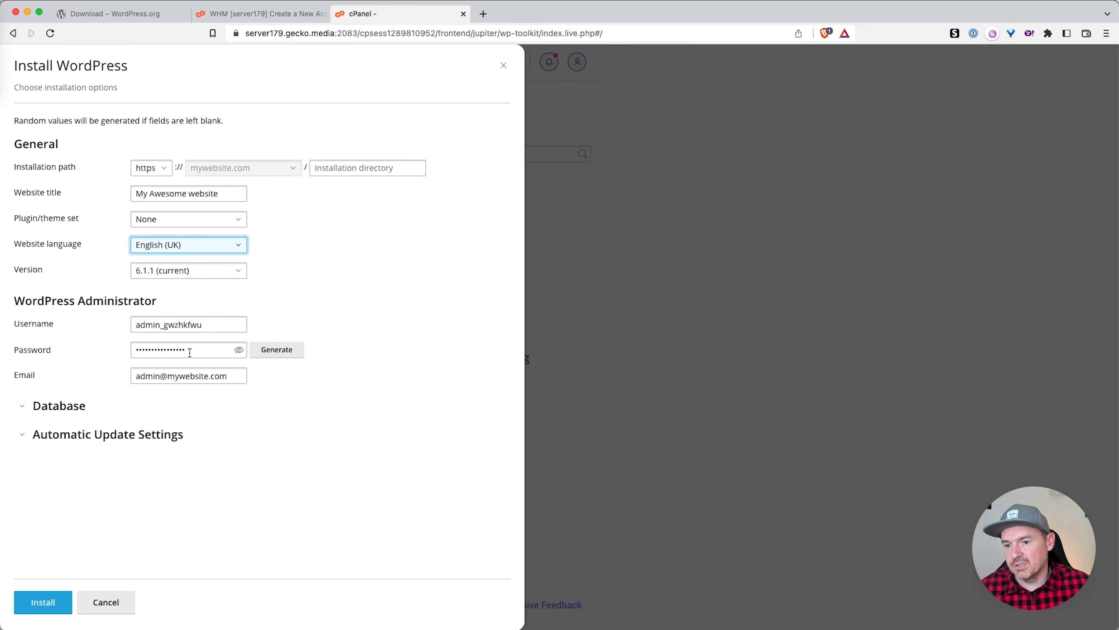
Step: Generate and reveal a new admin password, and replace the admin username with a custom one
left_click(282, 354)
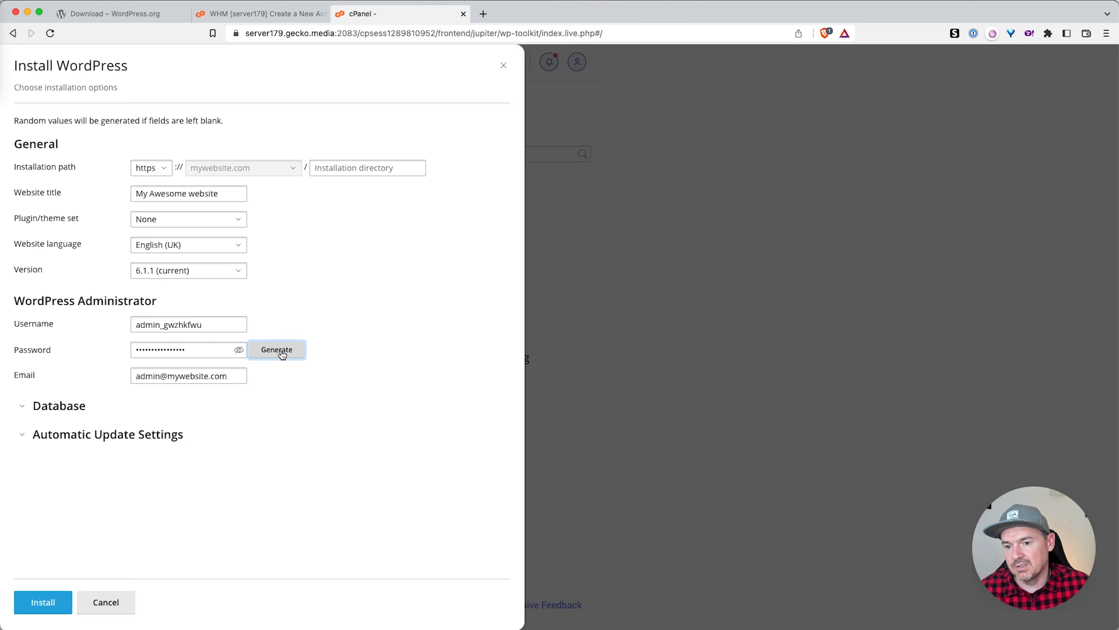
left_click(208, 350)
left_click(239, 350)
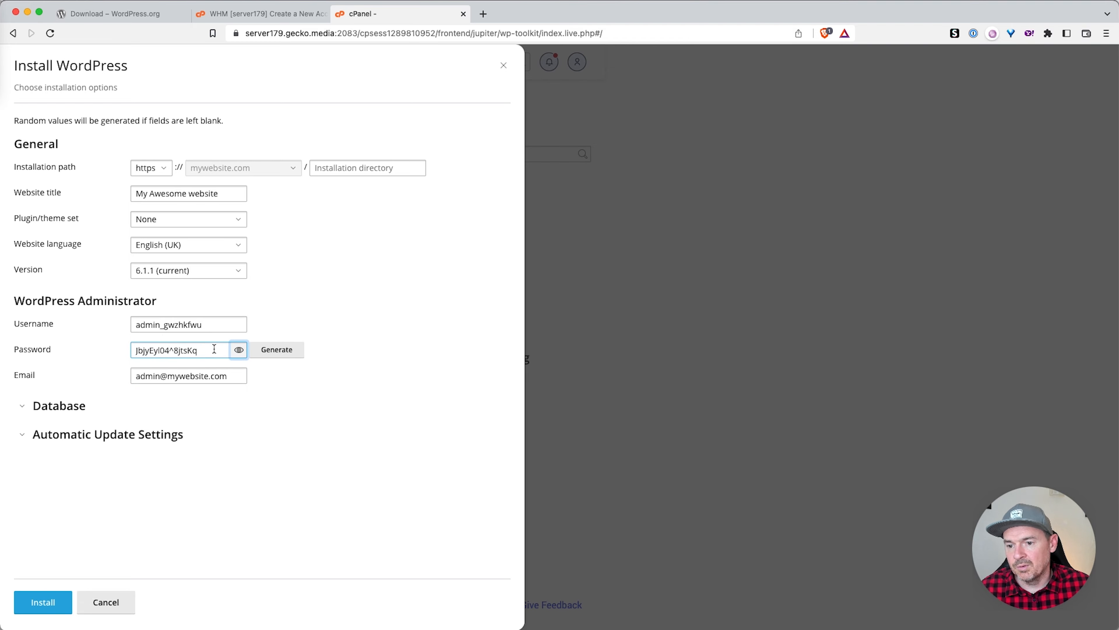
left_click_drag(211, 349, 131, 349)
left_click(84, 345)
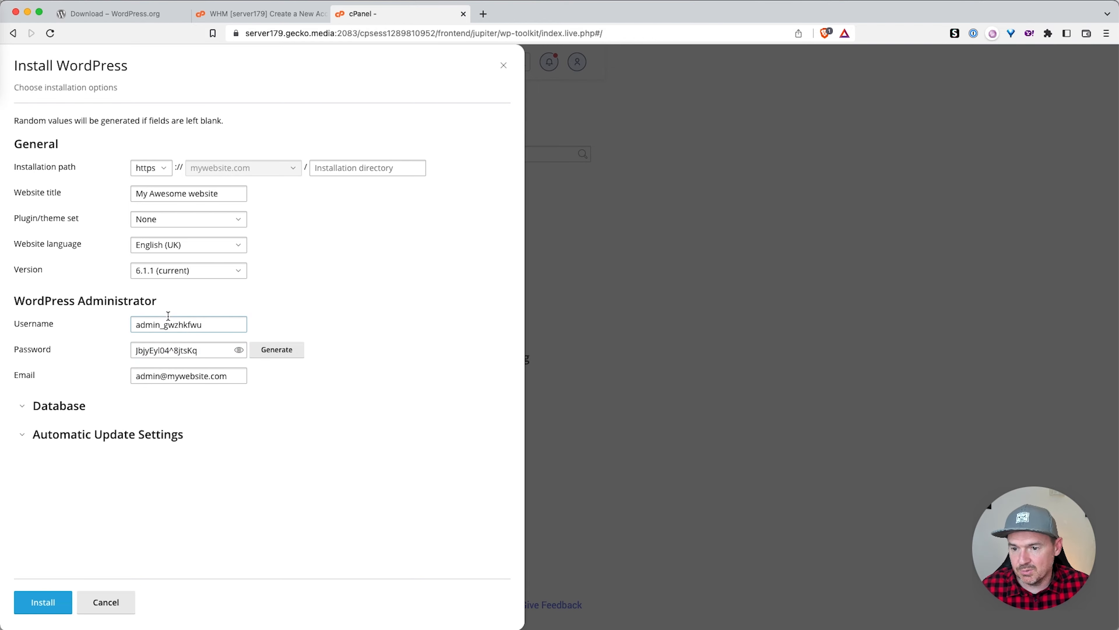
left_click(172, 325)
double_click(172, 325)
type("dan")
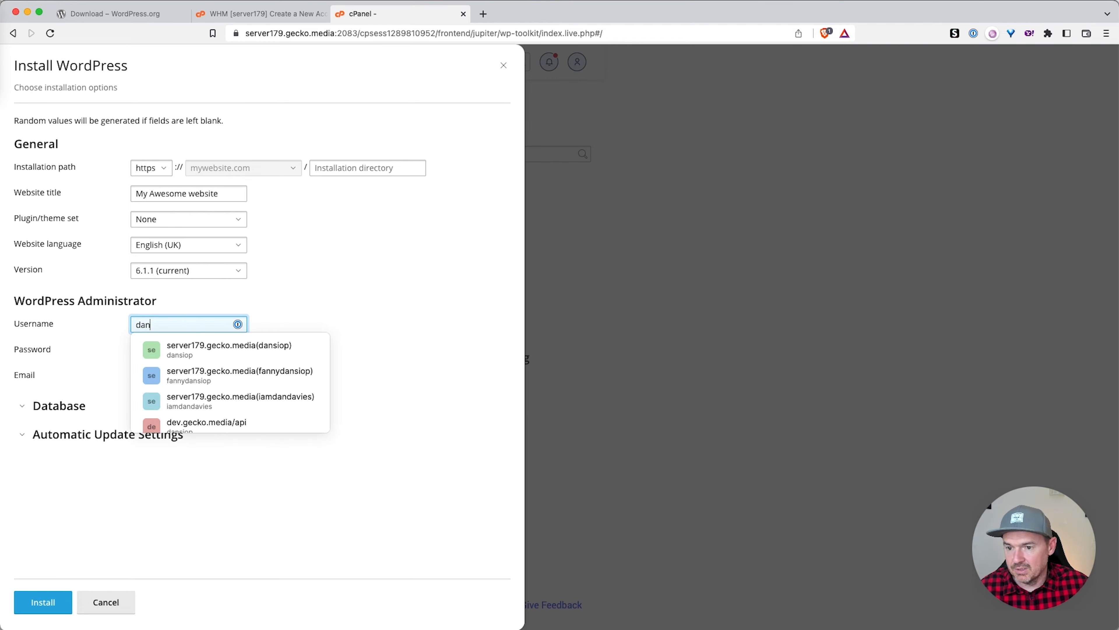
left_click(90, 326)
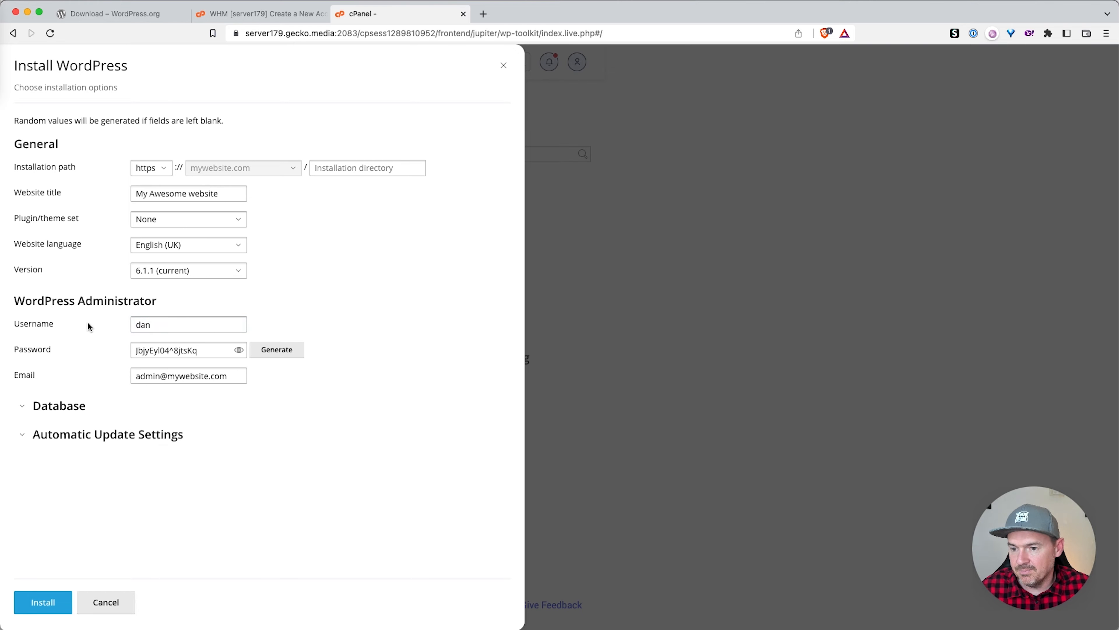
Step: Expand the database settings and review the automatic update settings
left_click(23, 406)
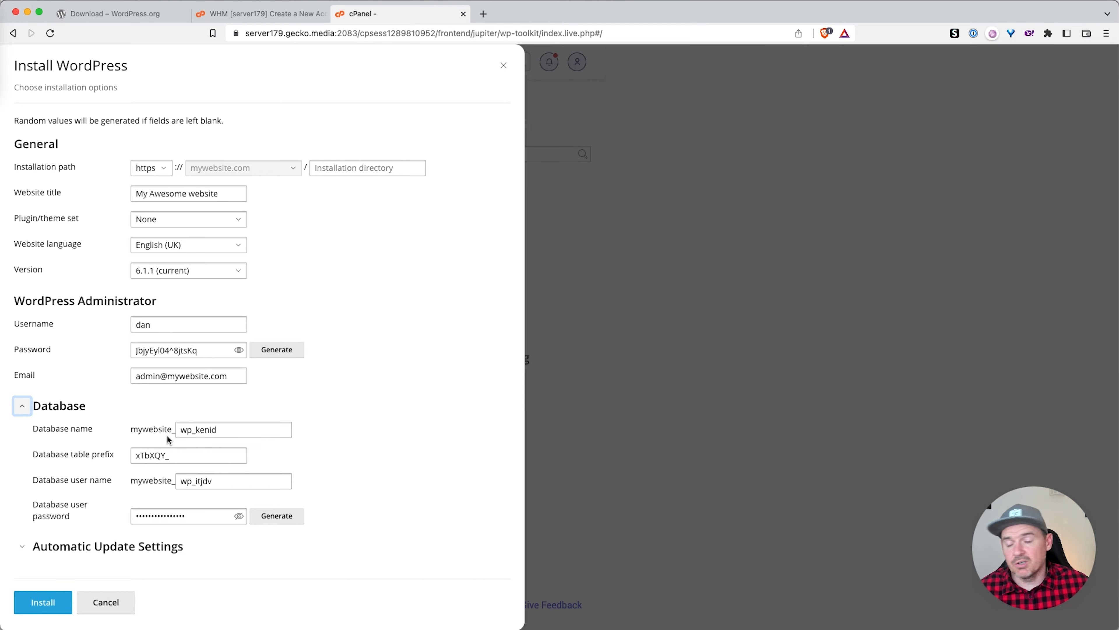
left_click(26, 548)
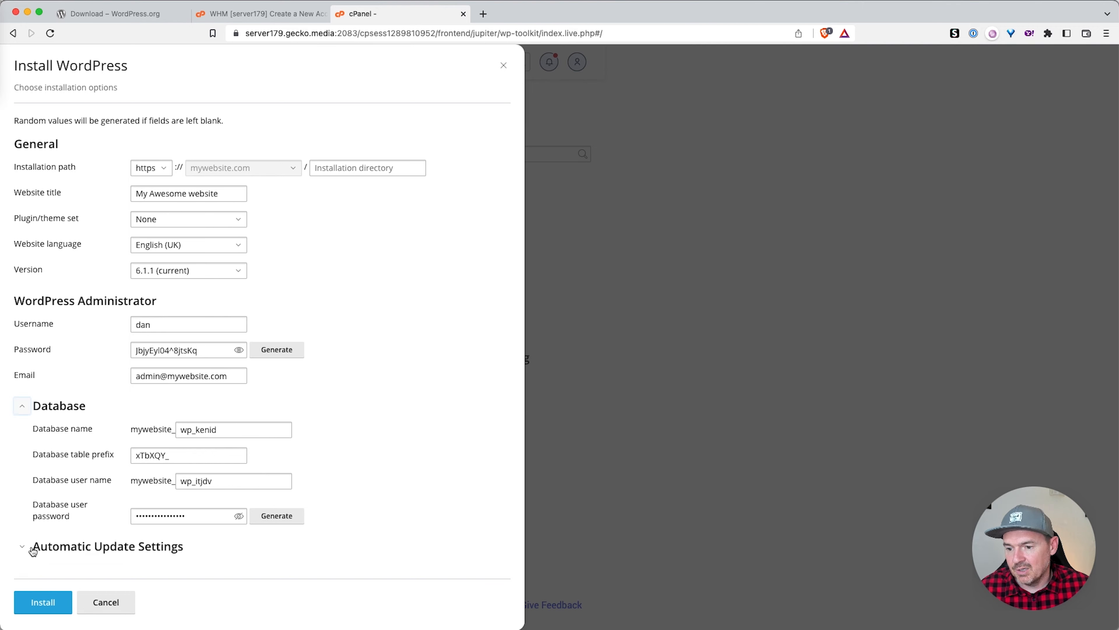
scroll(52, 529, "down", 8)
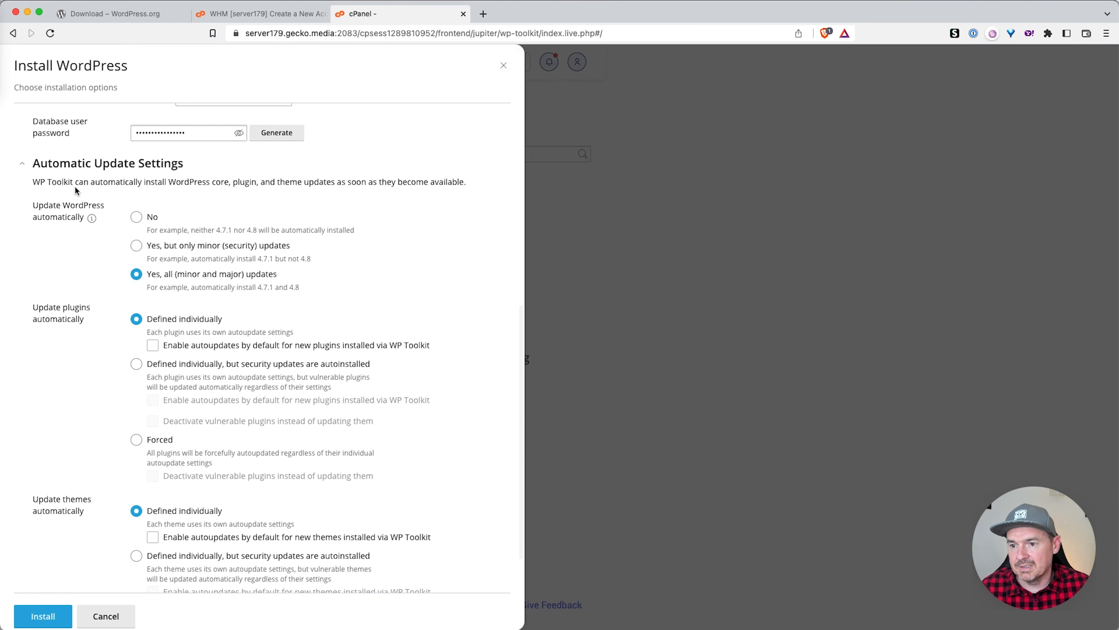
left_click(22, 167)
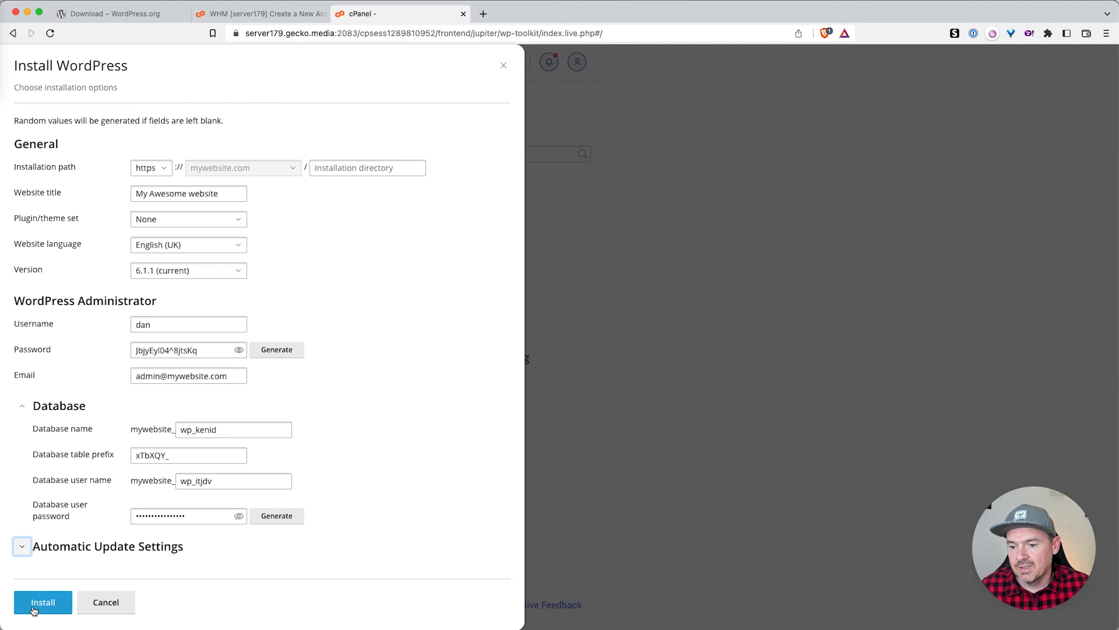
Step: Install WordPress as My Awesome website at mywebsite.com, then choose No, thanks for plugins
left_click(44, 603)
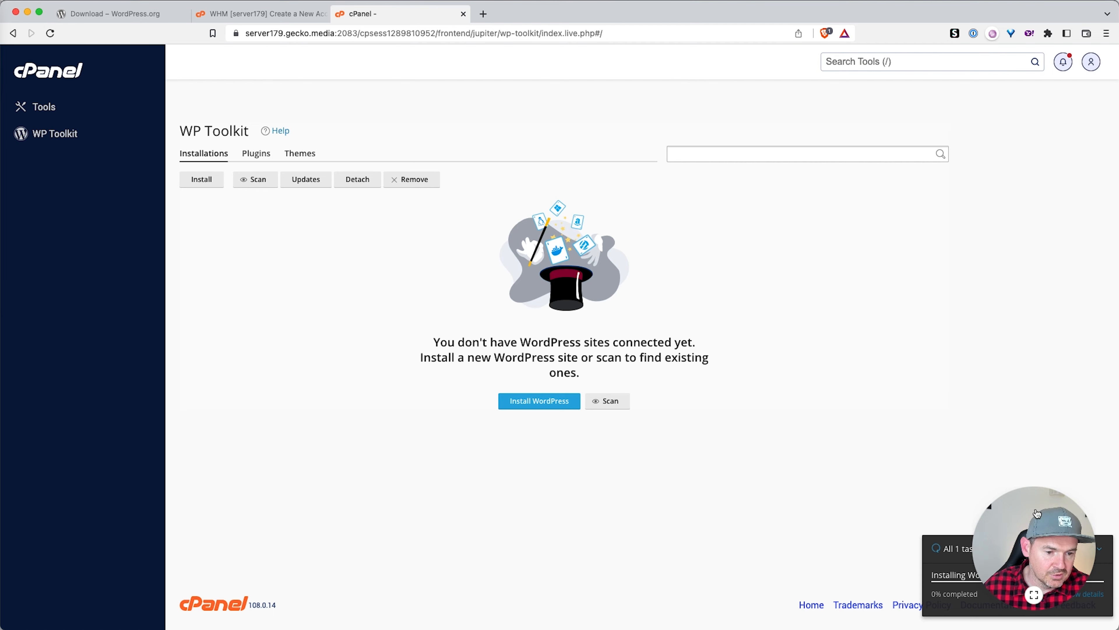
left_click_drag(1036, 513, 791, 517)
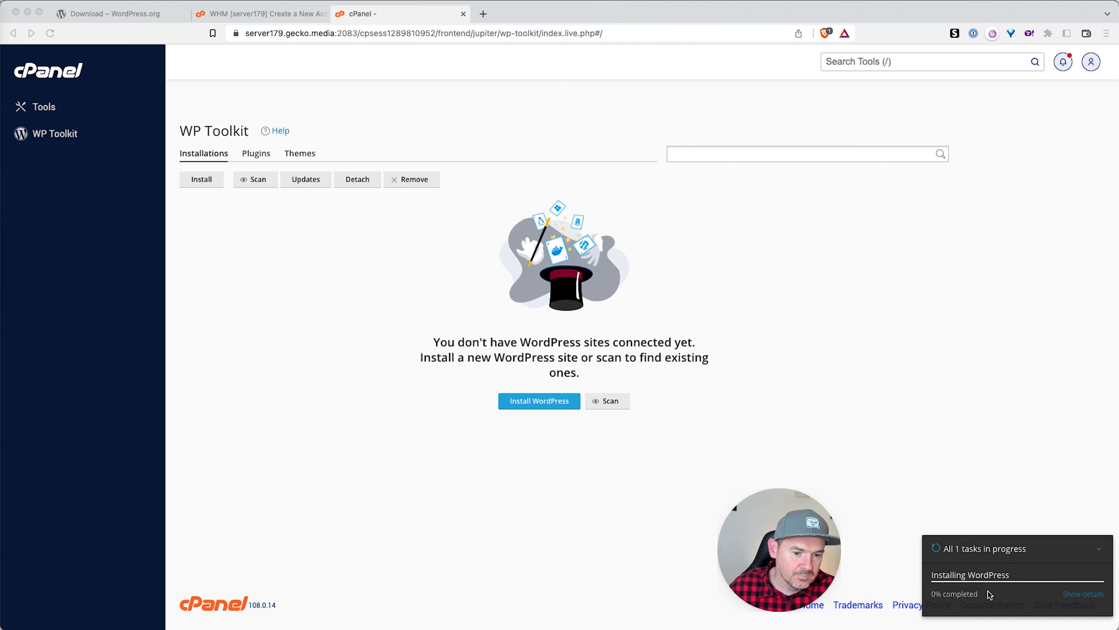
left_click(998, 578)
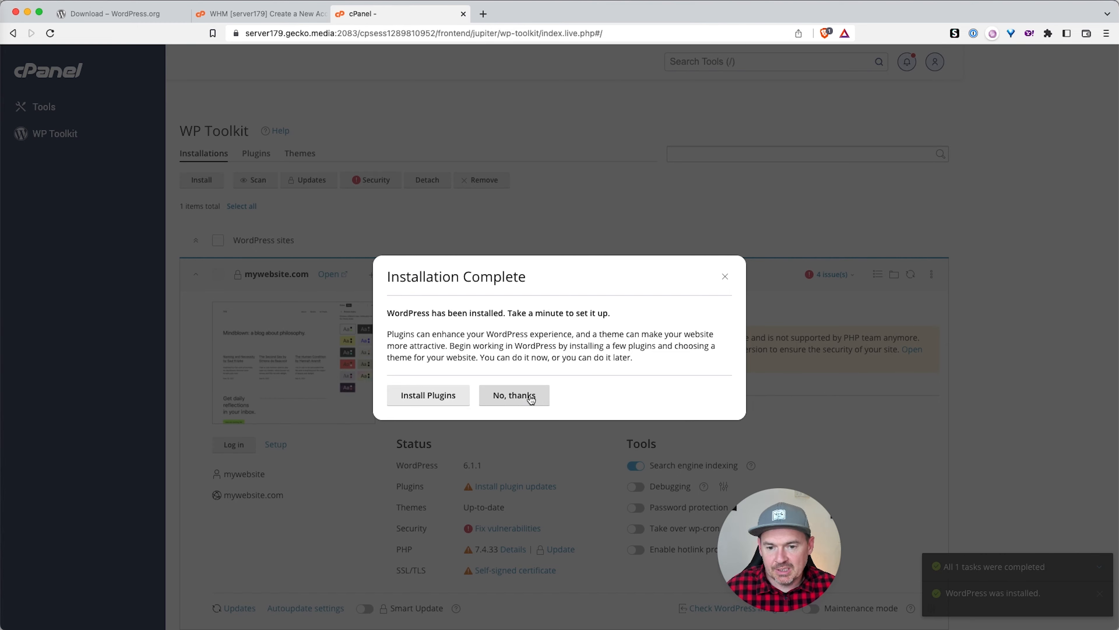
left_click(516, 394)
left_click_drag(796, 564, 1032, 569)
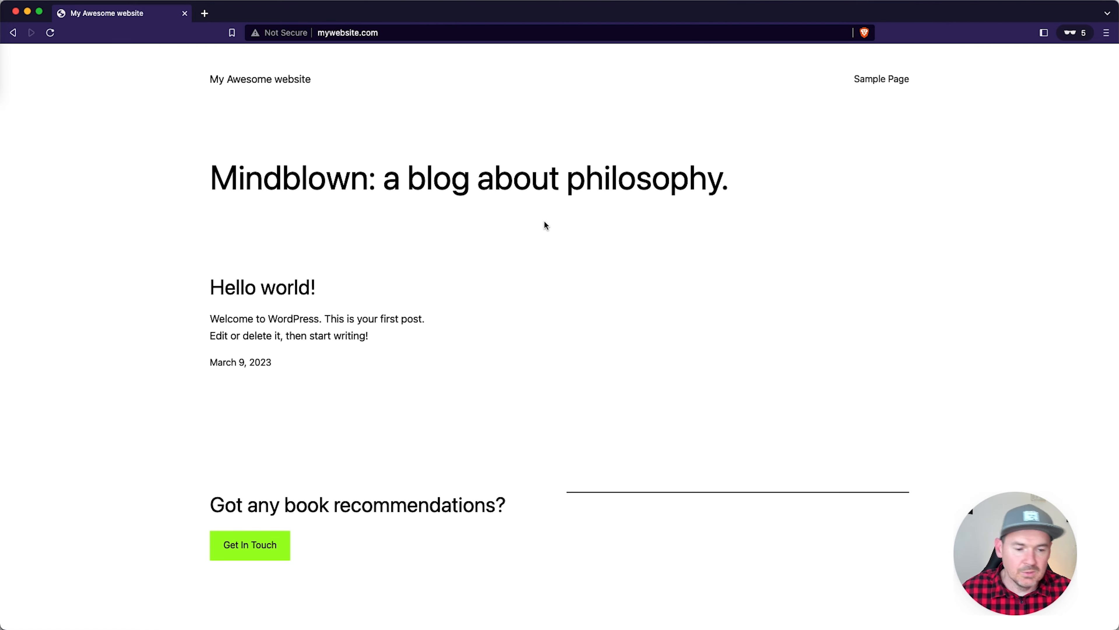
Step: Check the front page, then go to the site's /wp-admin address
scroll(581, 229, "down", 3)
scroll(582, 229, "up", 3)
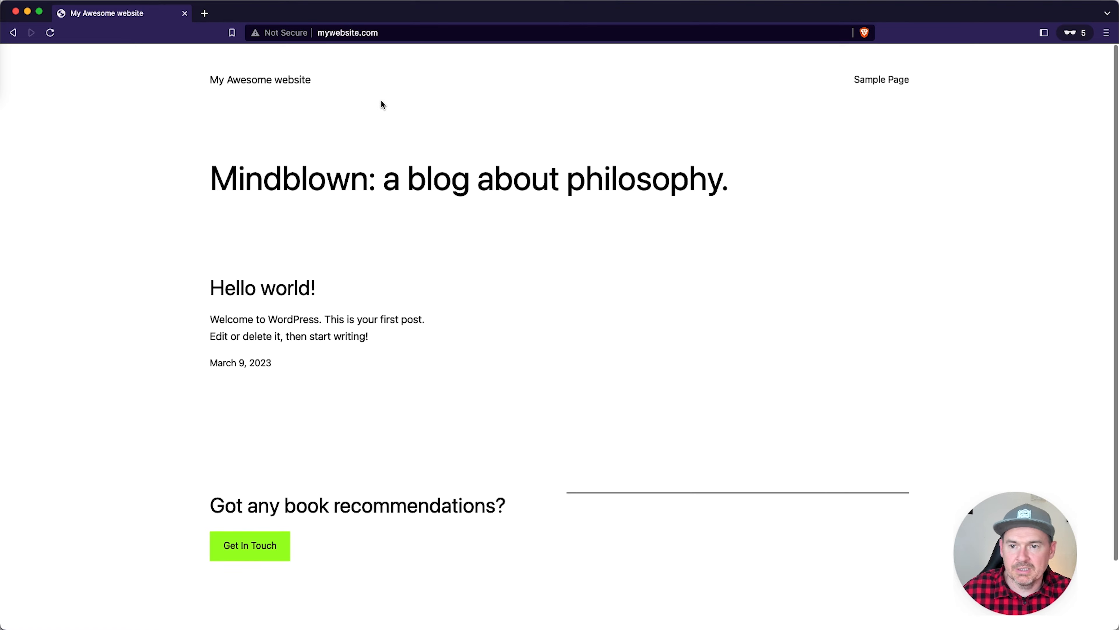
left_click(418, 33)
left_click(417, 33)
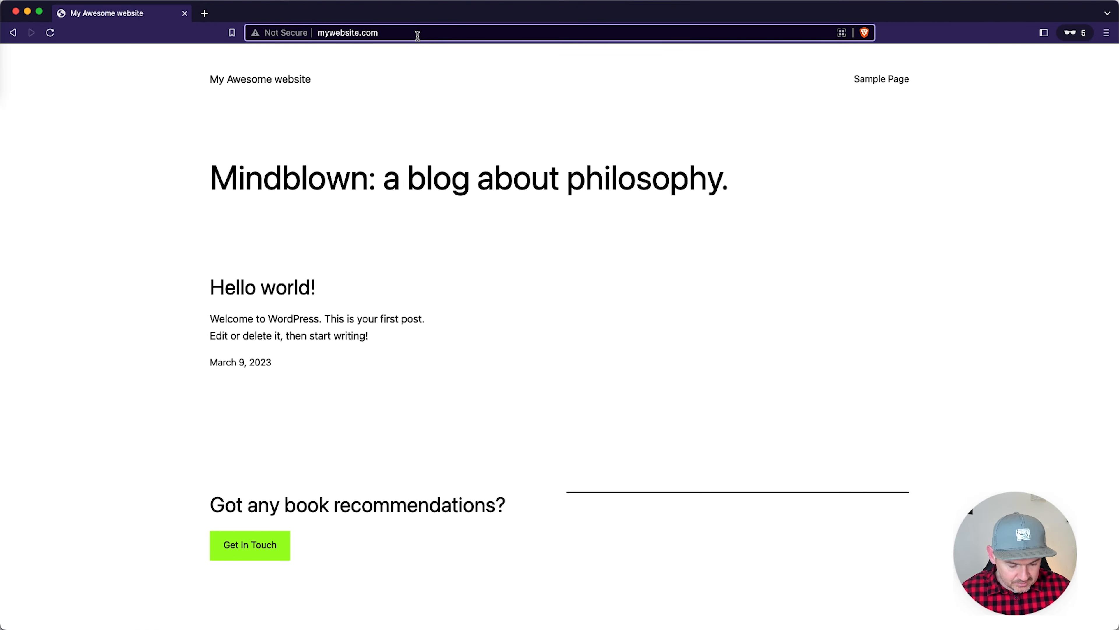
type("/wp-admin")
key("Return")
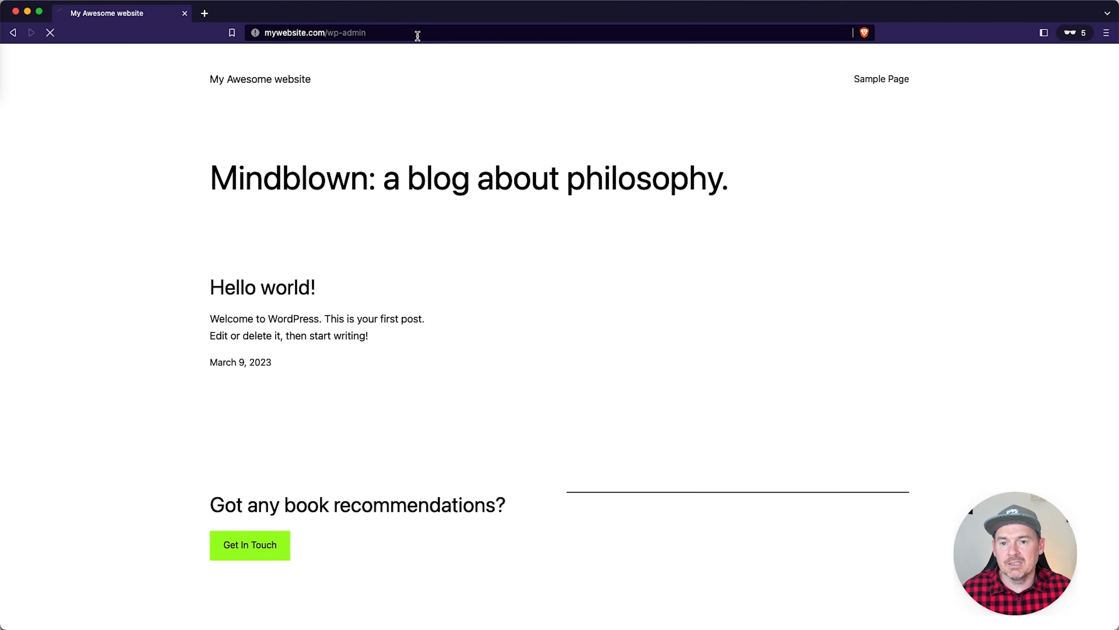
Step: Proceed past the certificate warning and log in with the admin username and saved password
left_click(424, 310)
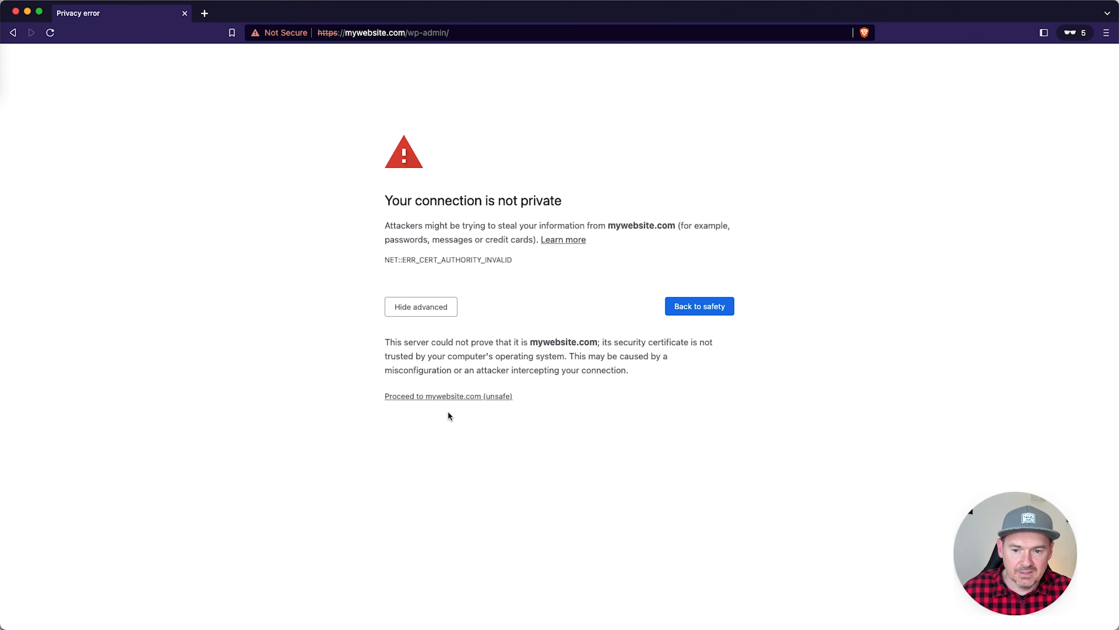
left_click(446, 397)
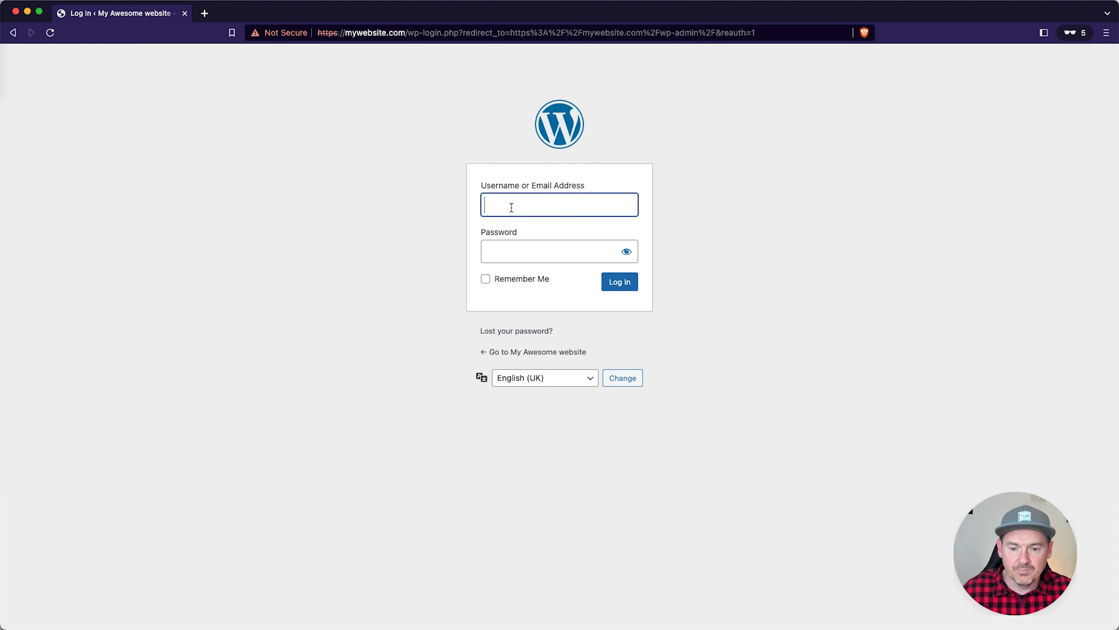
type("dan")
key("Tab")
key("super+v")
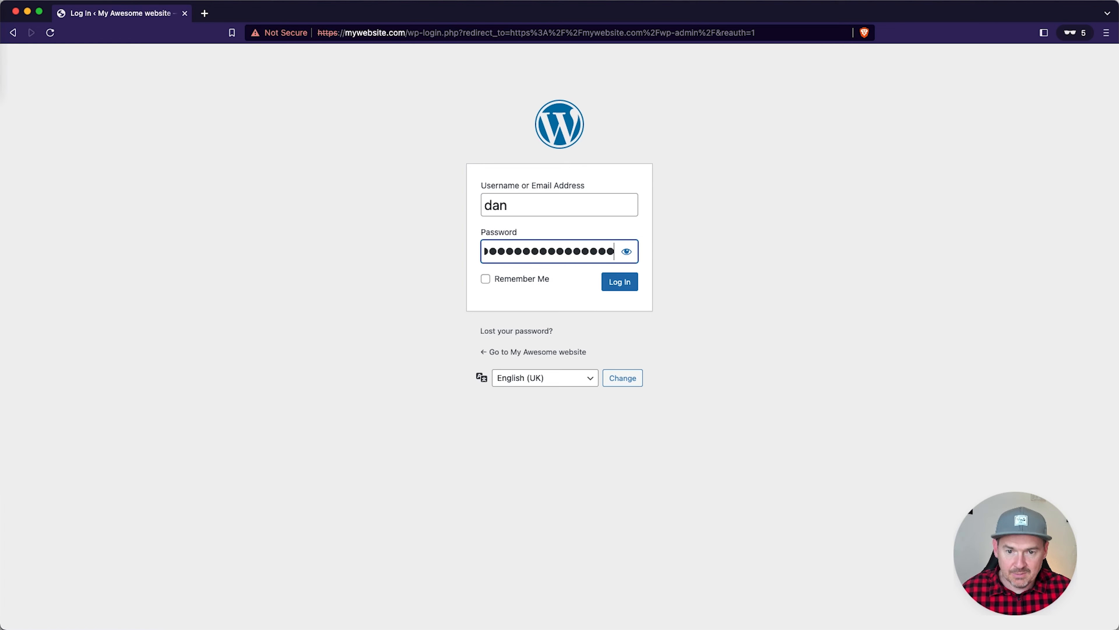
left_click(625, 283)
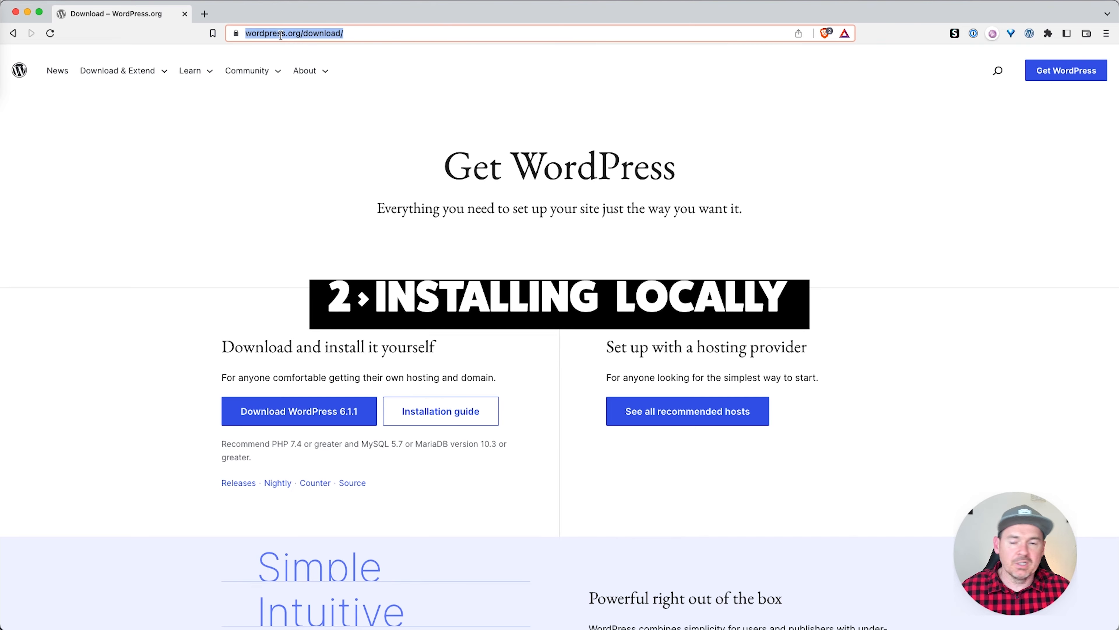
Step: Go to localwp.com and choose Mac as the download platform
key("BackSpace")
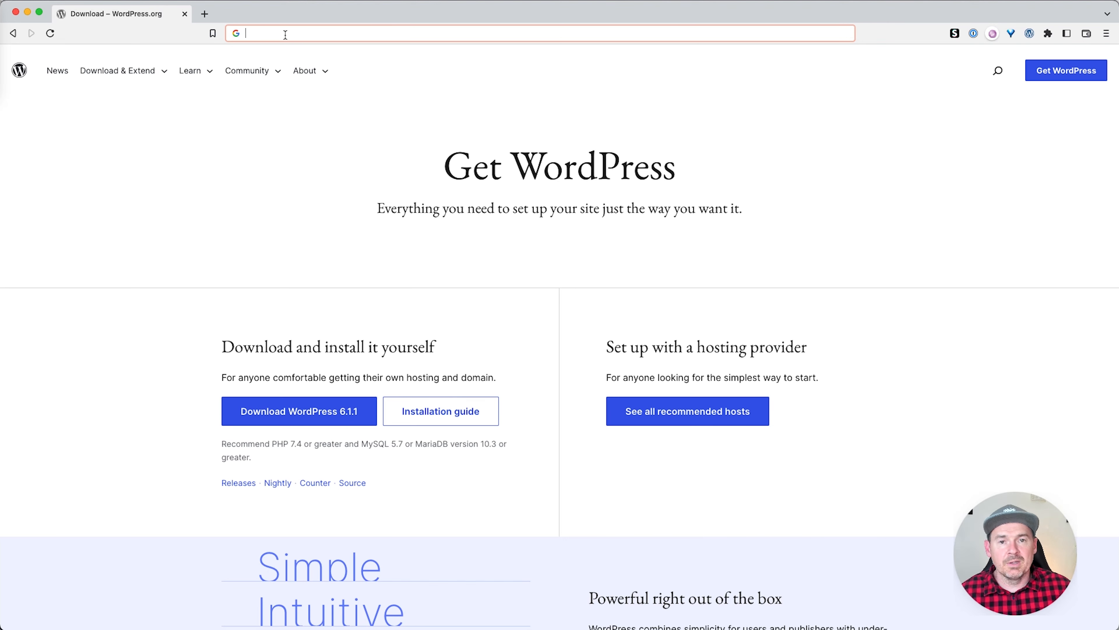
type("localwp.com")
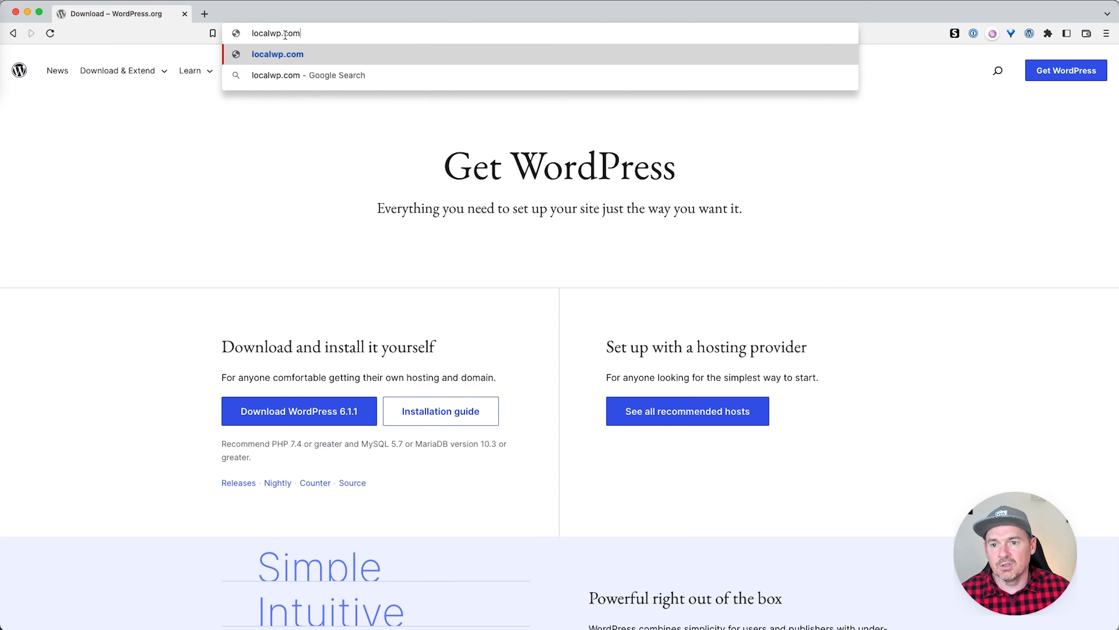
key("Return")
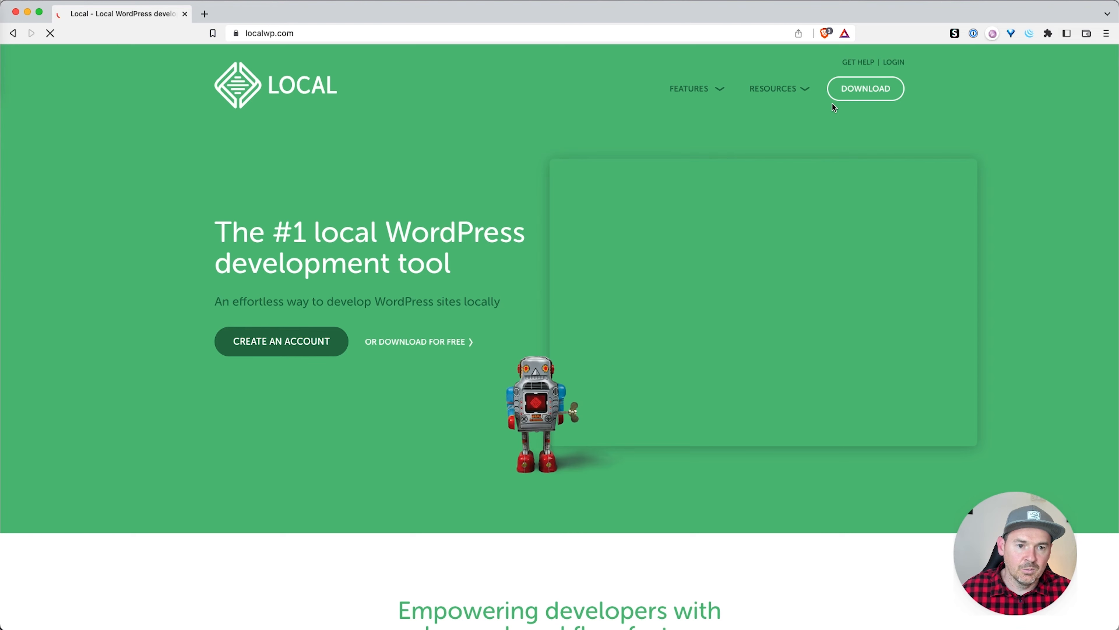
left_click(866, 90)
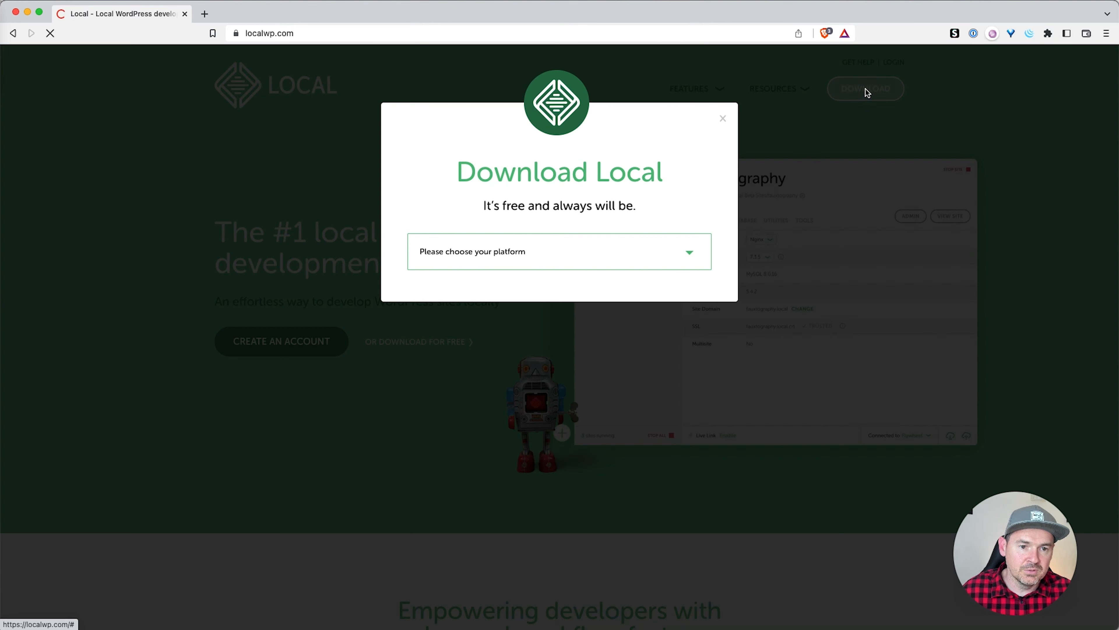
left_click(498, 253)
left_click(457, 270)
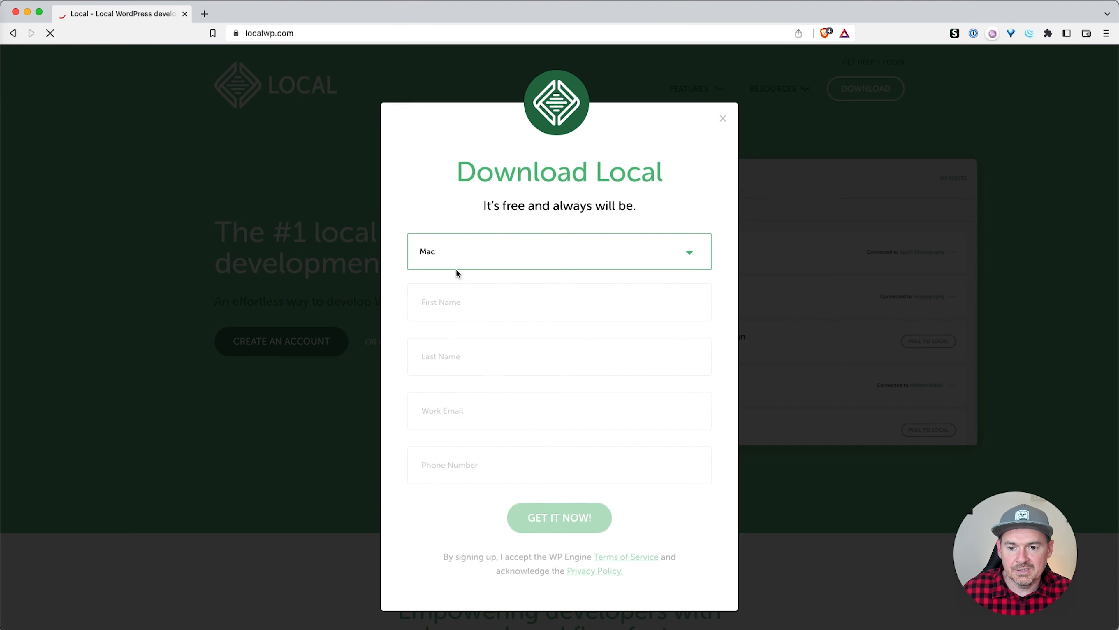
Step: Fill in the first name, last name and work email, and submit the download request
left_click(441, 313)
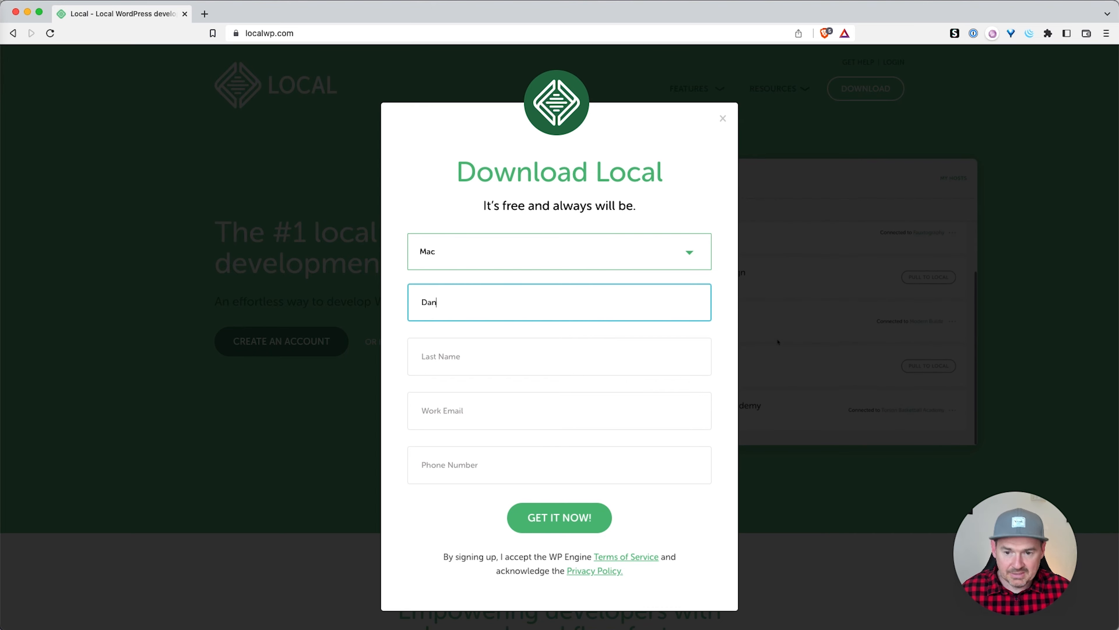
key("Tab")
key("Tab")
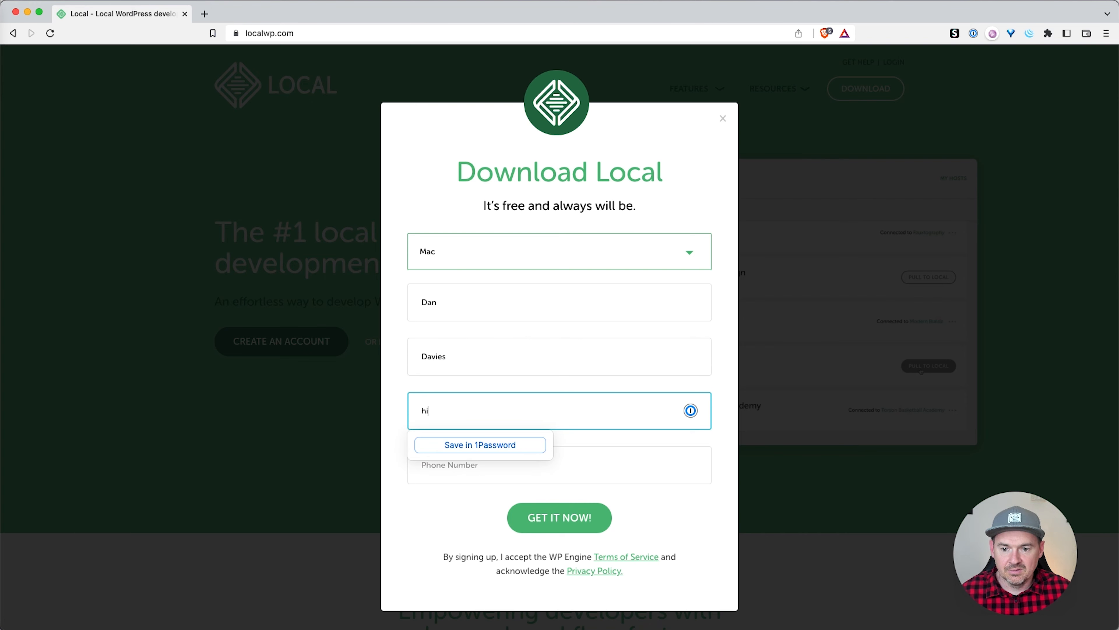
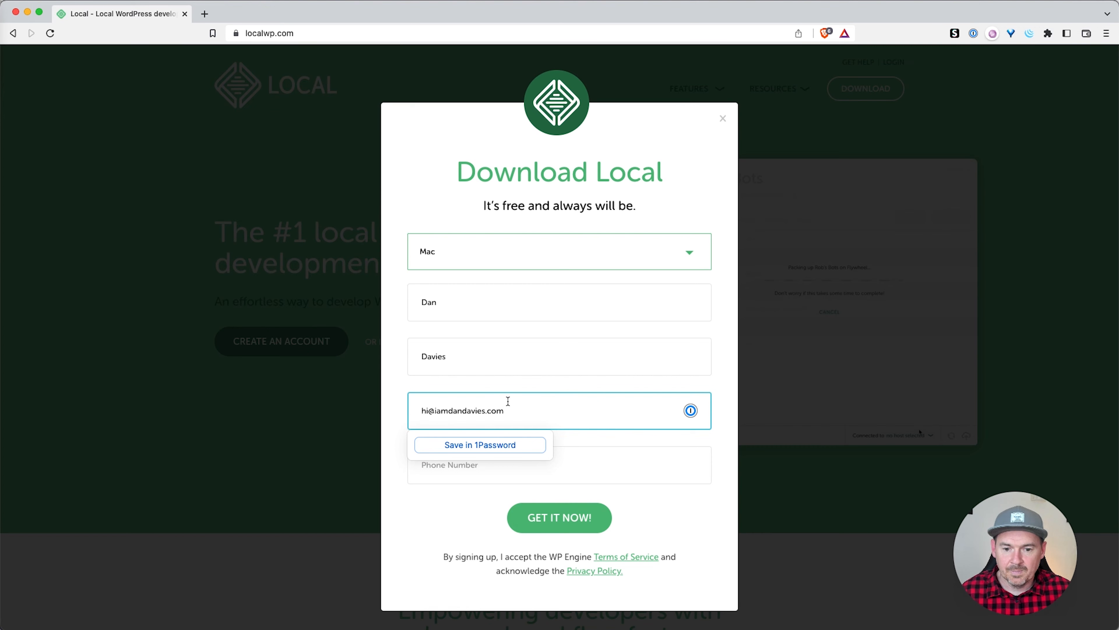
left_click(562, 519)
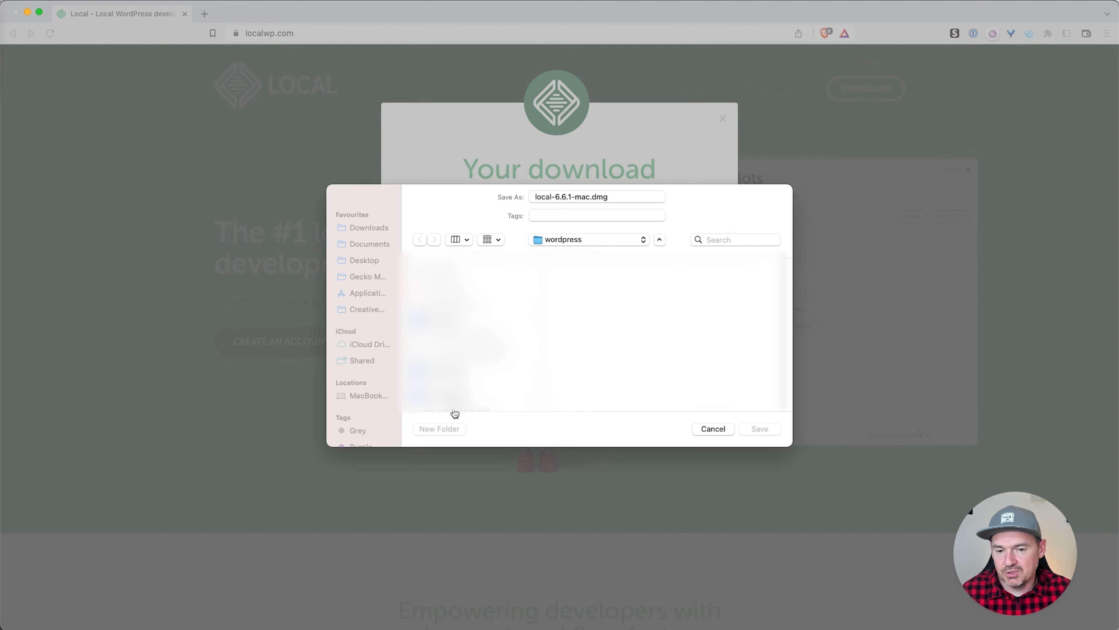
Step: Save local-6.6.1-mac.dmg to the Desktop and open the downloaded disk image
left_click(370, 249)
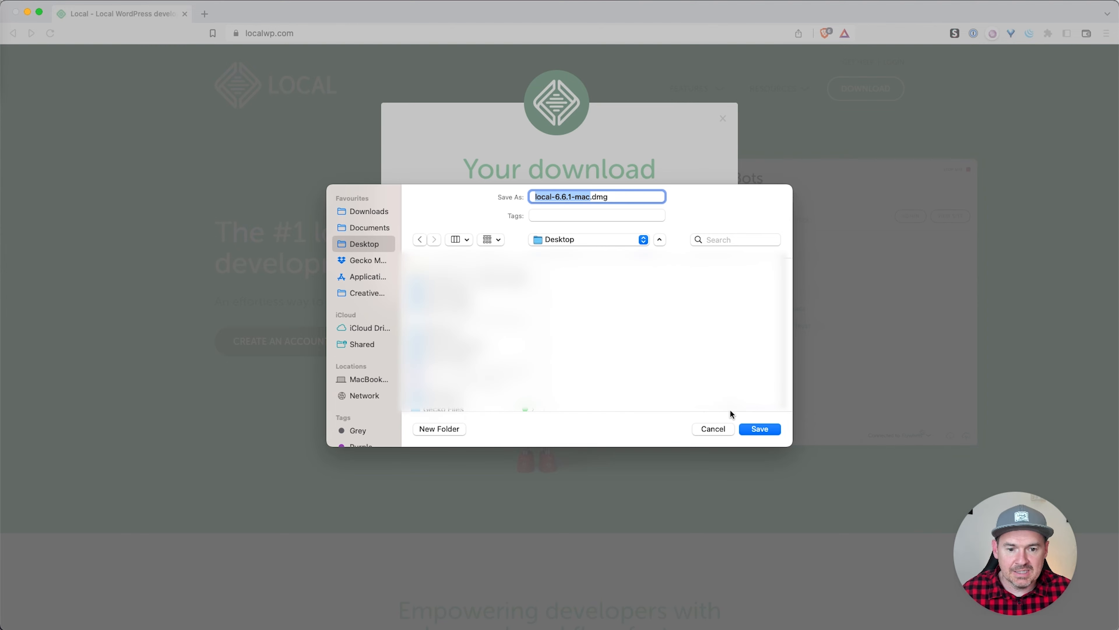
left_click(766, 433)
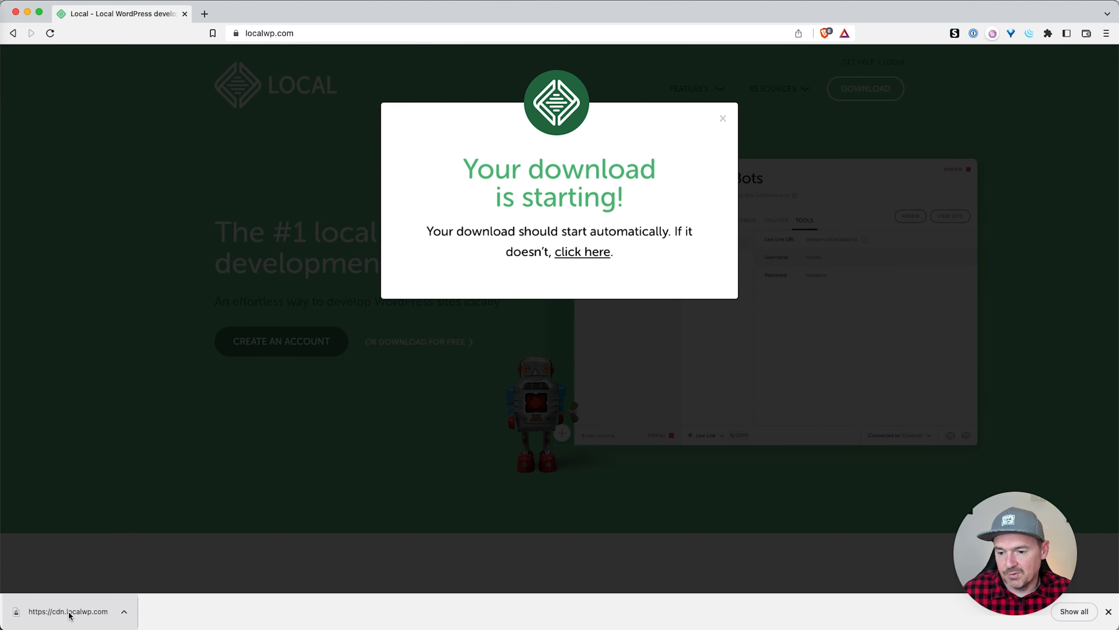
left_click(82, 610)
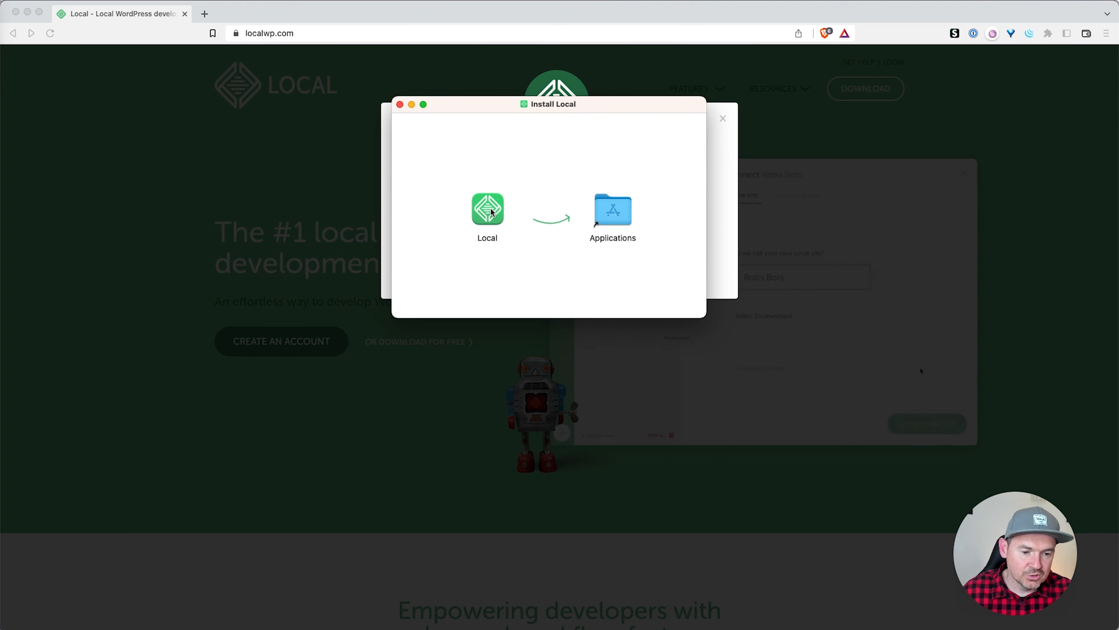
Step: Copy Local into Applications and close the Install Local and Finder windows
left_click_drag(489, 211, 615, 213)
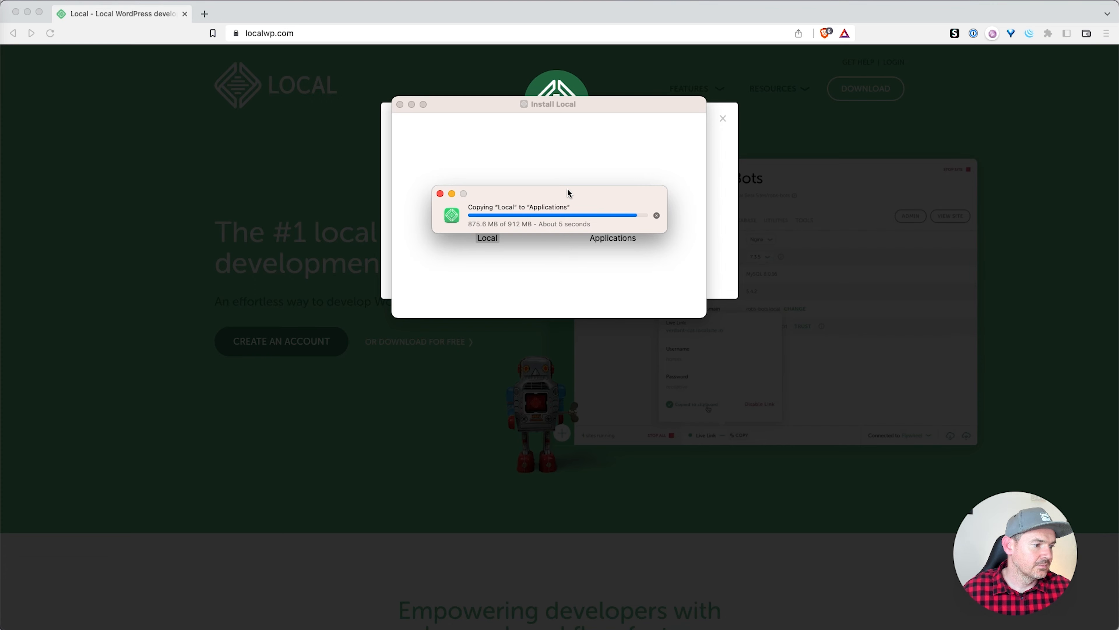
left_click(400, 105)
left_click(304, 193)
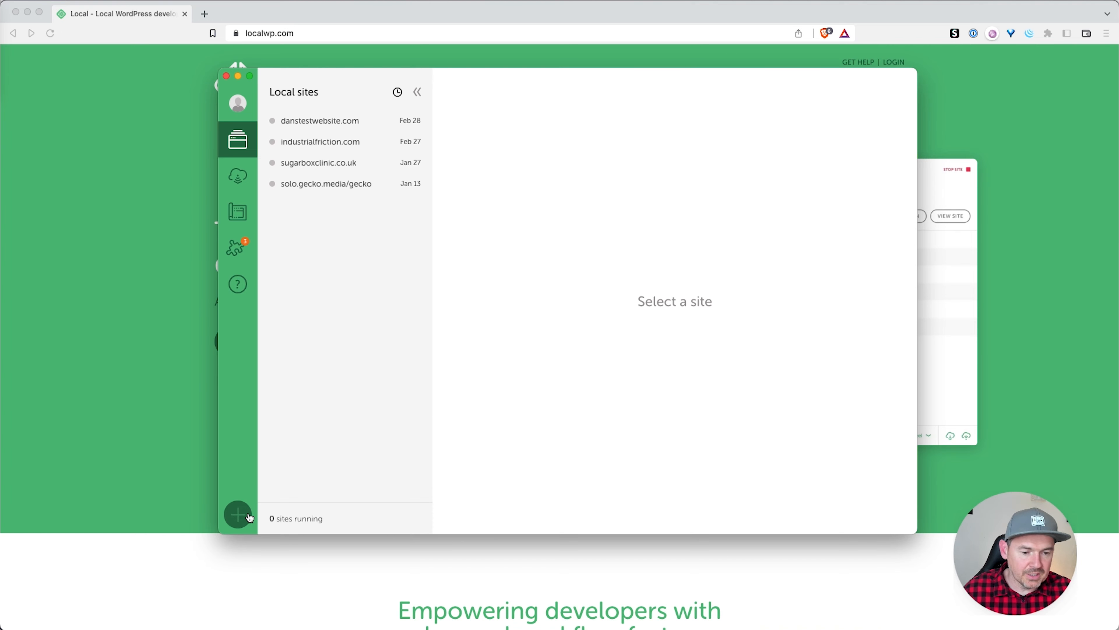
Step: Start a brand-new Local site named mywebsite.com
left_click(238, 516)
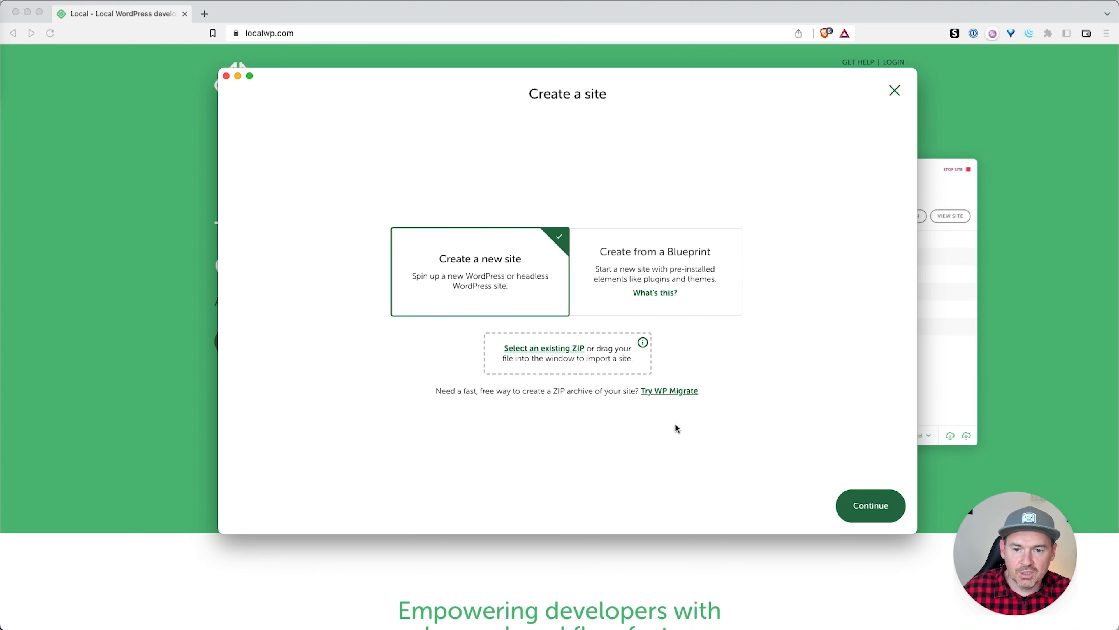
left_click(876, 510)
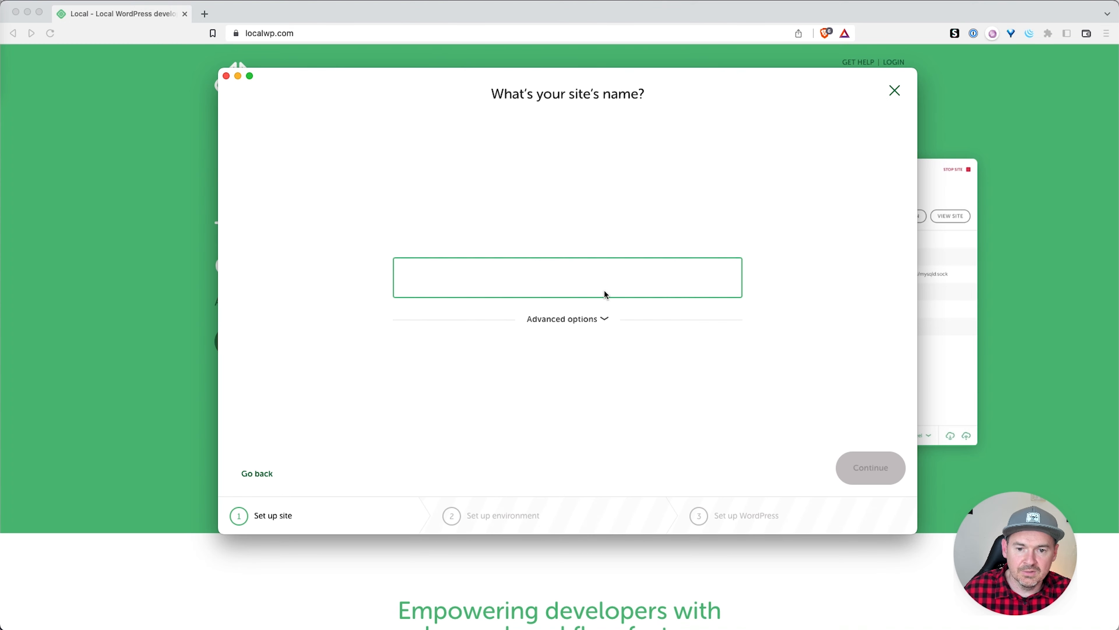
type("m")
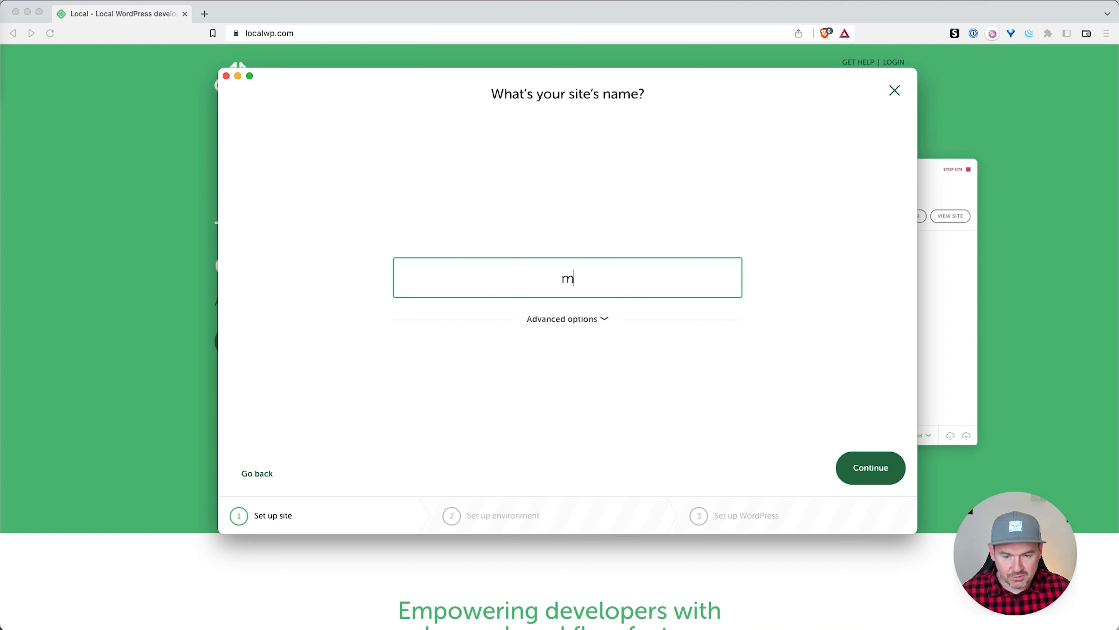
type("ywebsite.com")
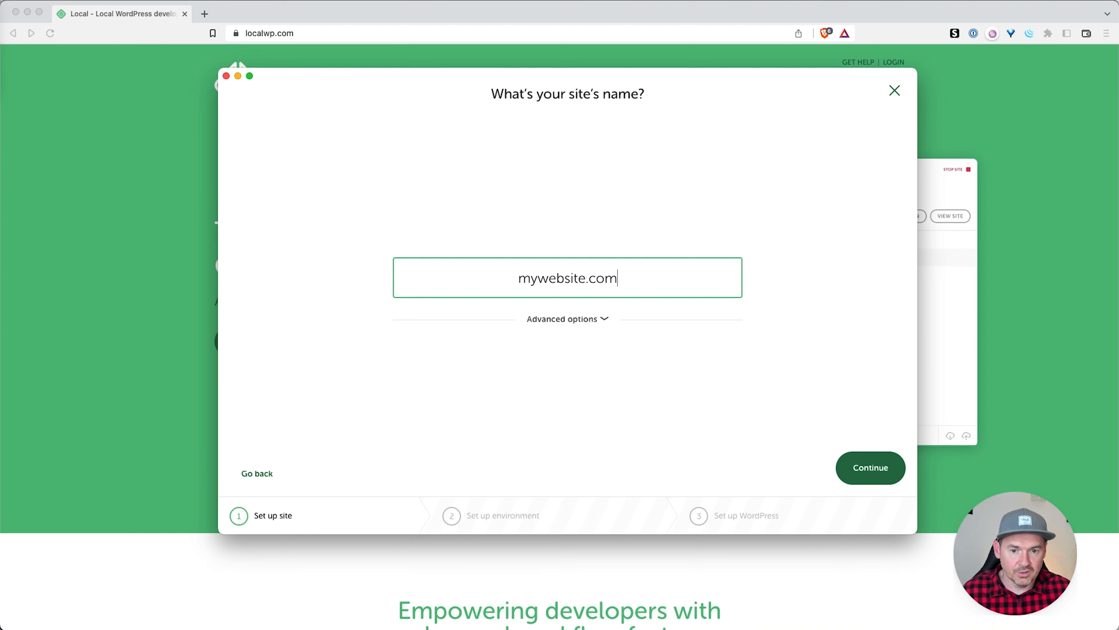
left_click(595, 320)
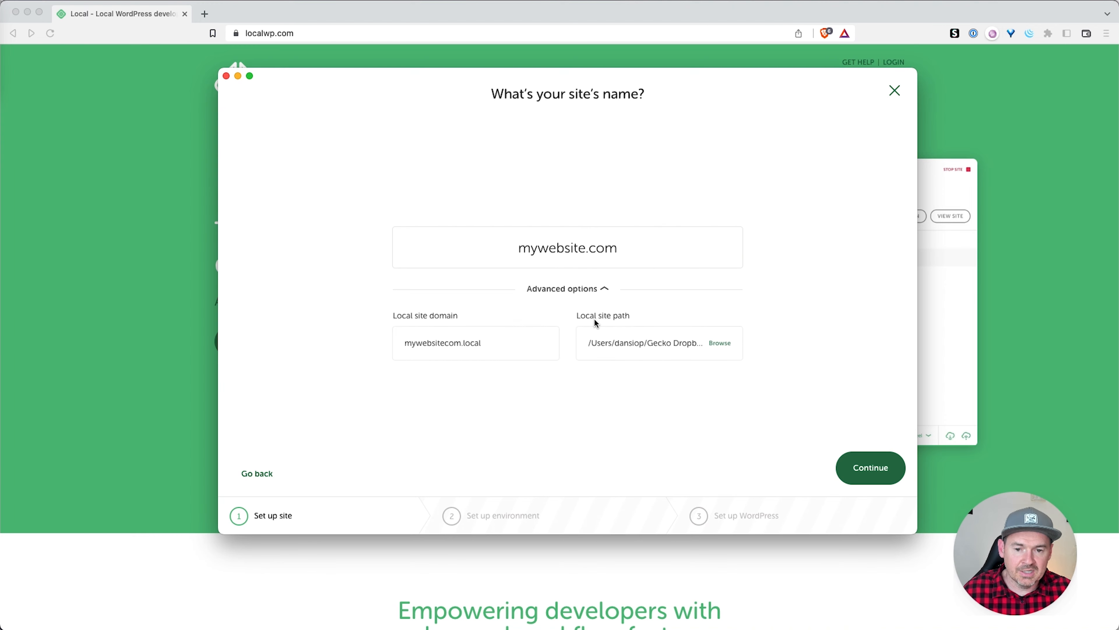
left_click(600, 292)
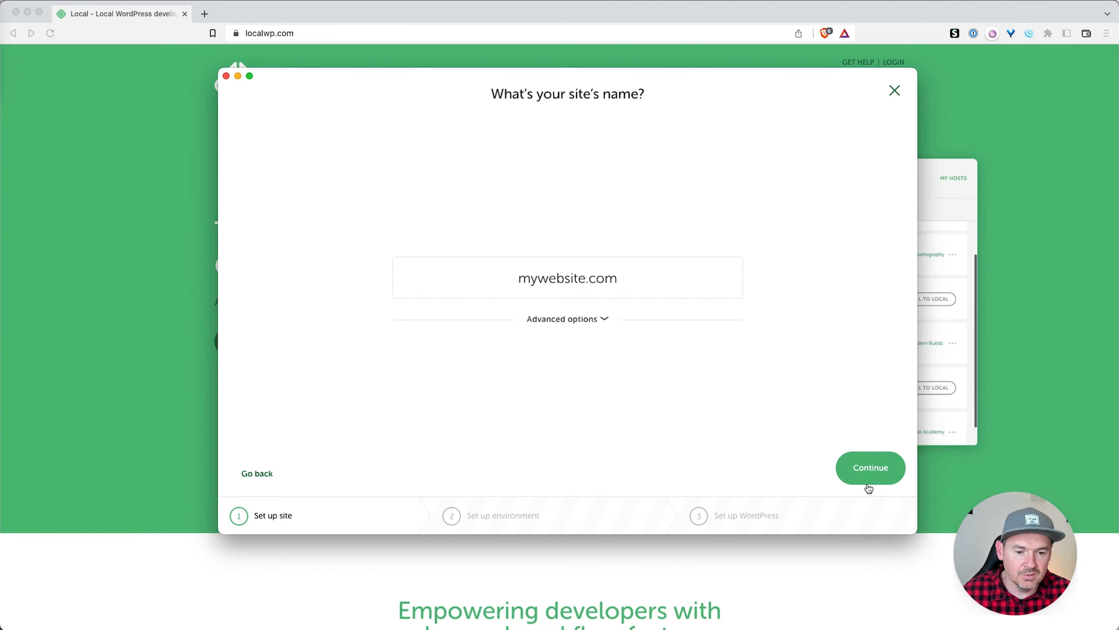
left_click(883, 479)
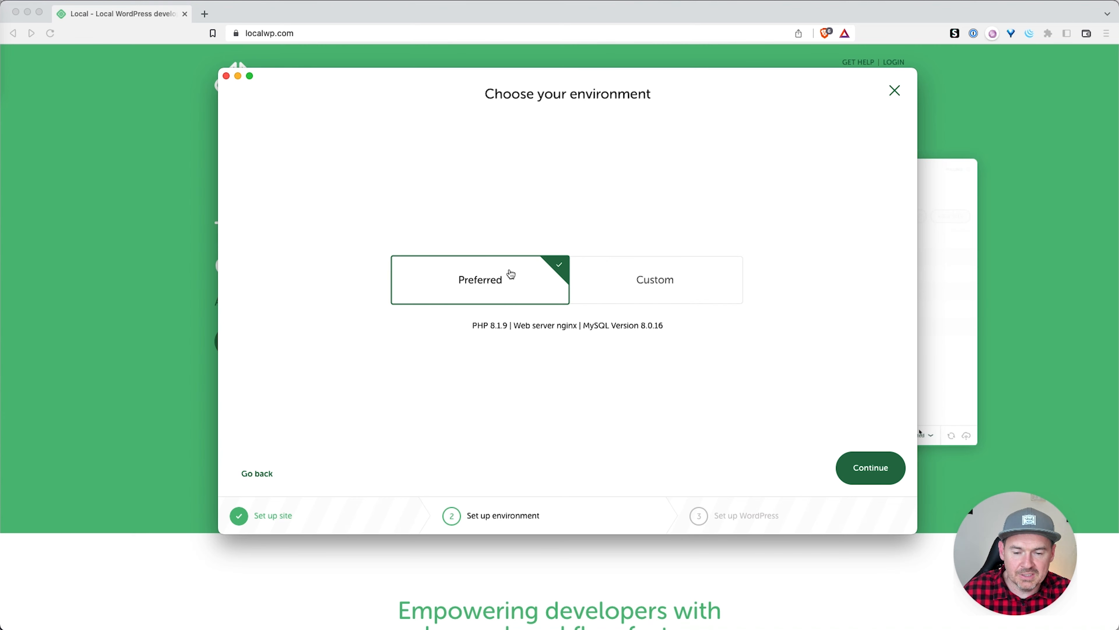
Step: Keep the Preferred environment and add the site with the WordPress admin credentials
left_click(870, 470)
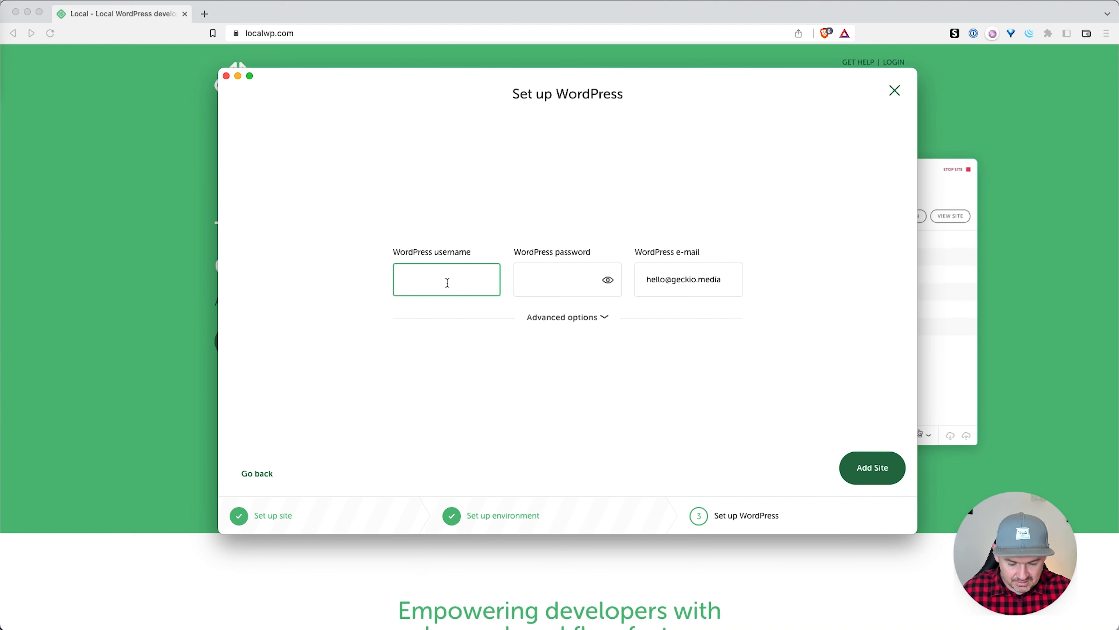
key("Tab")
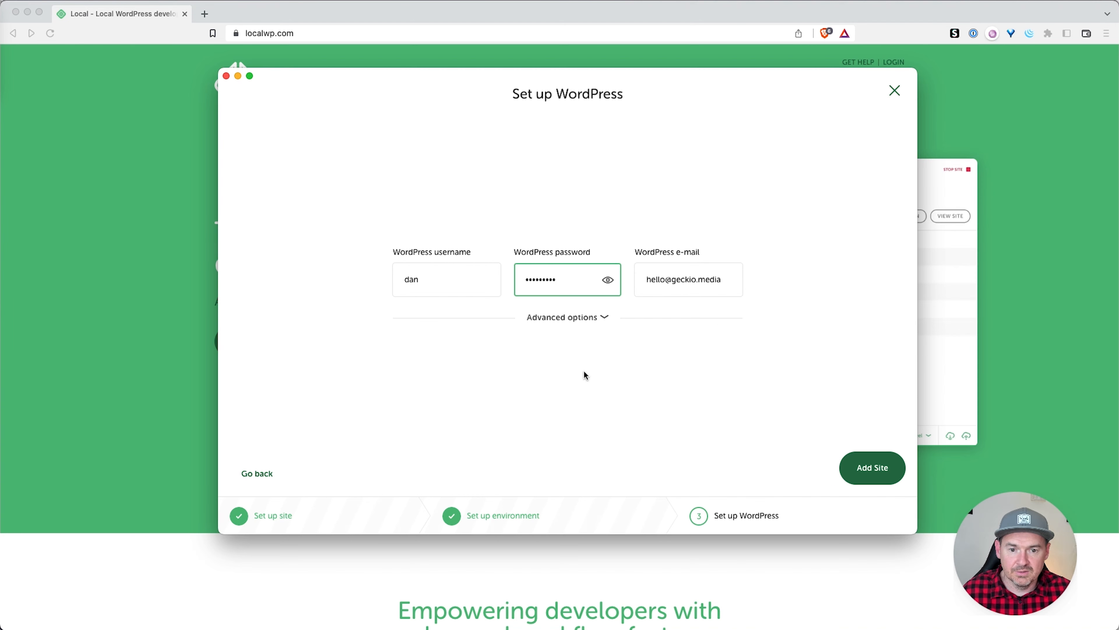
left_click(894, 475)
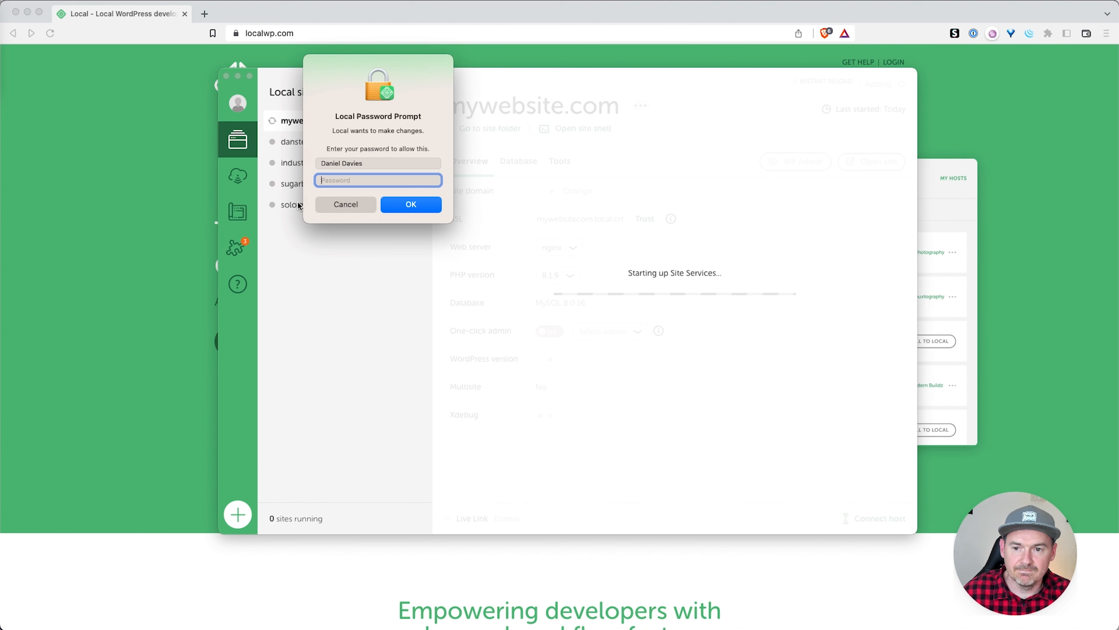
Step: Authorise Local with the Mac password, then open mywebsite.com in the browser past the warning
type("**********")
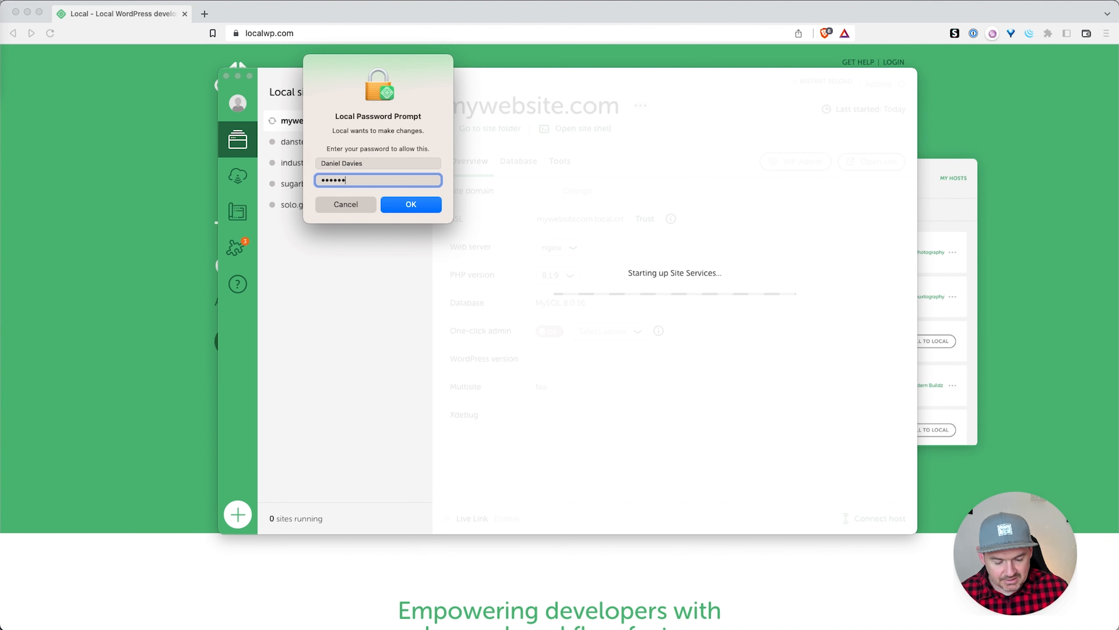
key("Return")
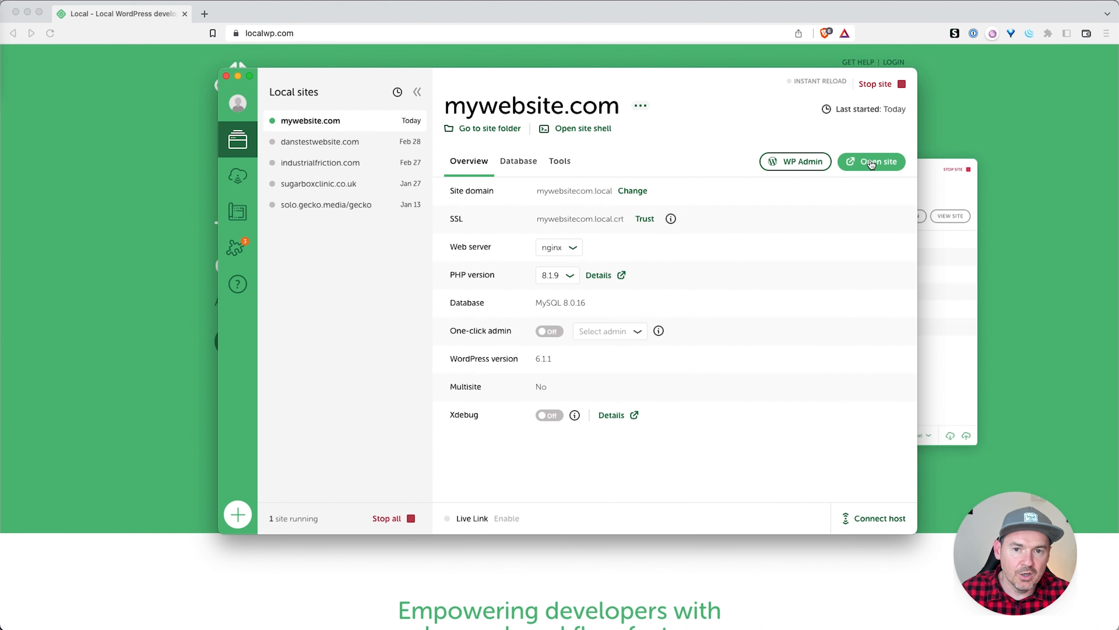
left_click(872, 162)
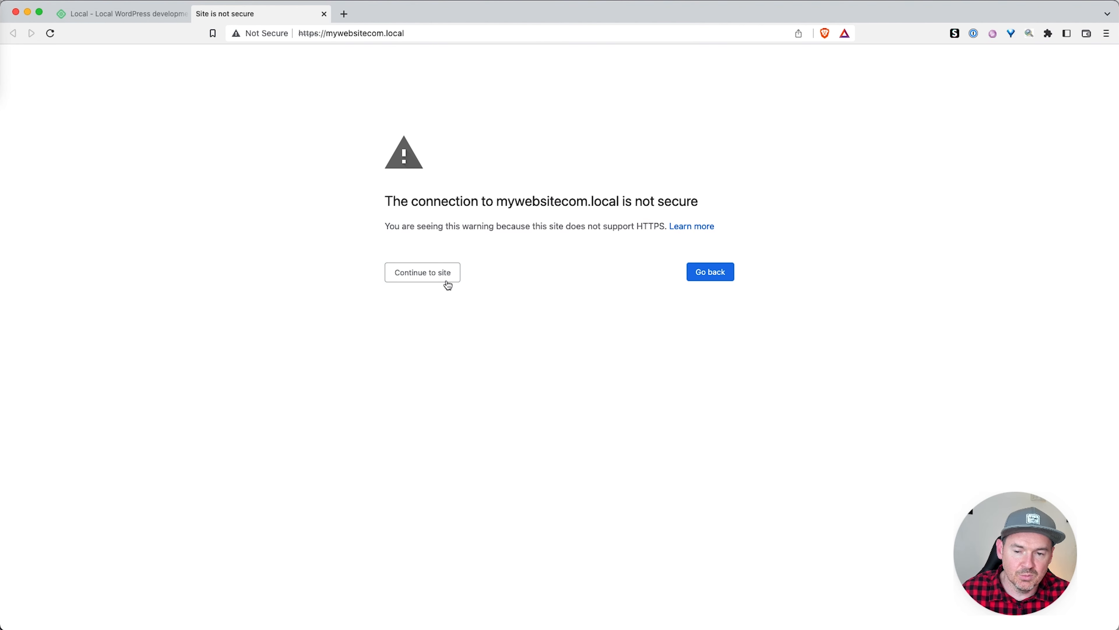
left_click(431, 274)
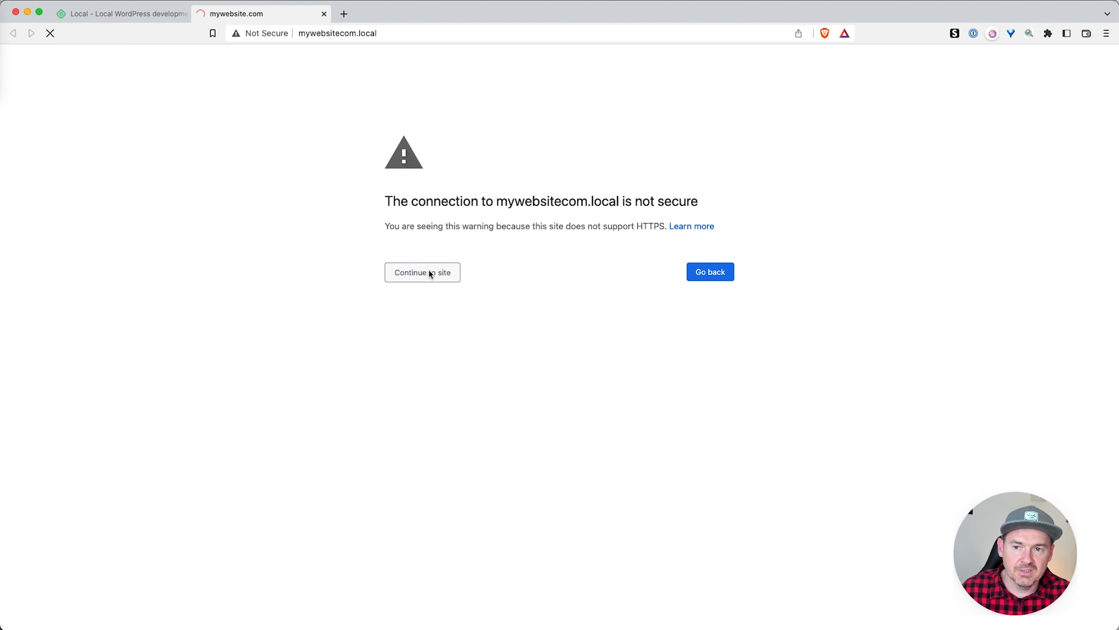
scroll(578, 273, "down", 3)
scroll(576, 271, "up", 3)
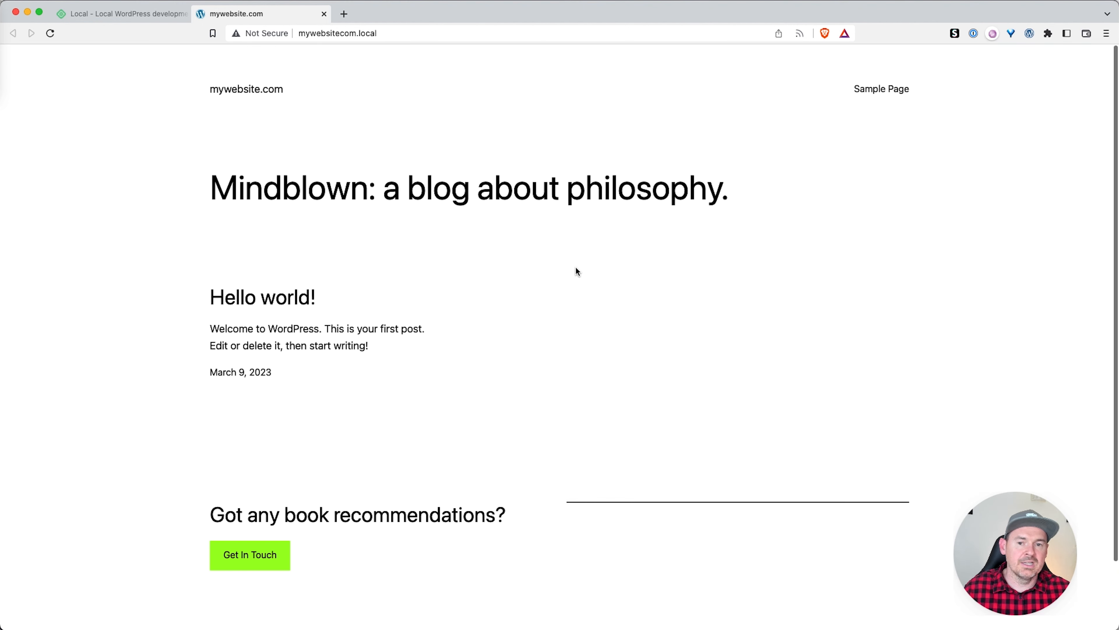
Step: Append /wp-admin to the site address to reach the WordPress admin login page
left_click(387, 34)
left_click(393, 33)
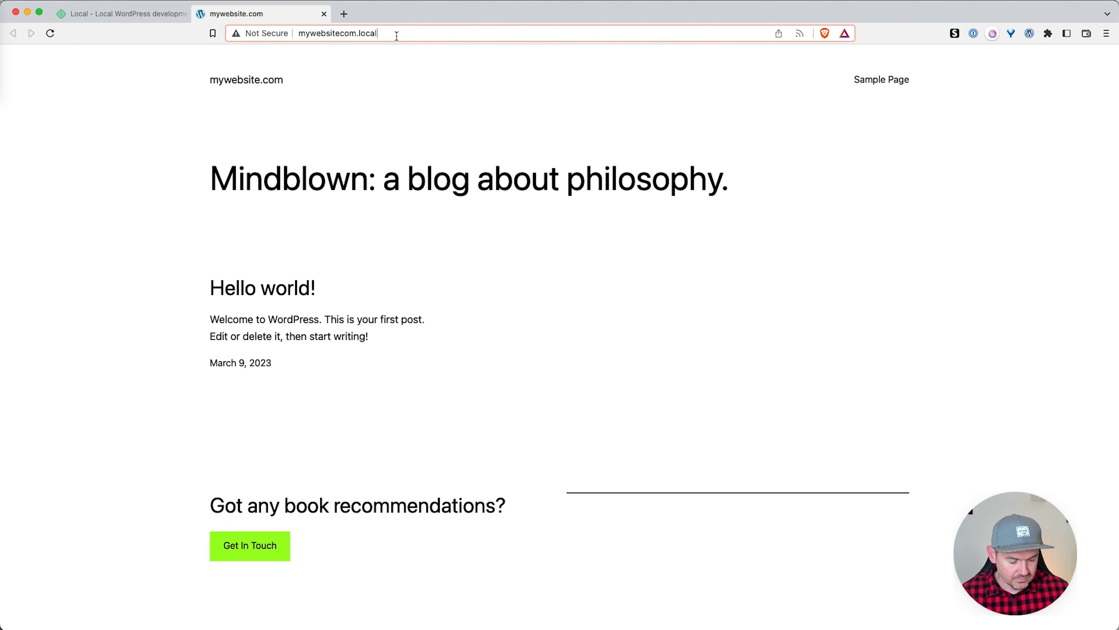
type("/wp-admin")
key("Return")
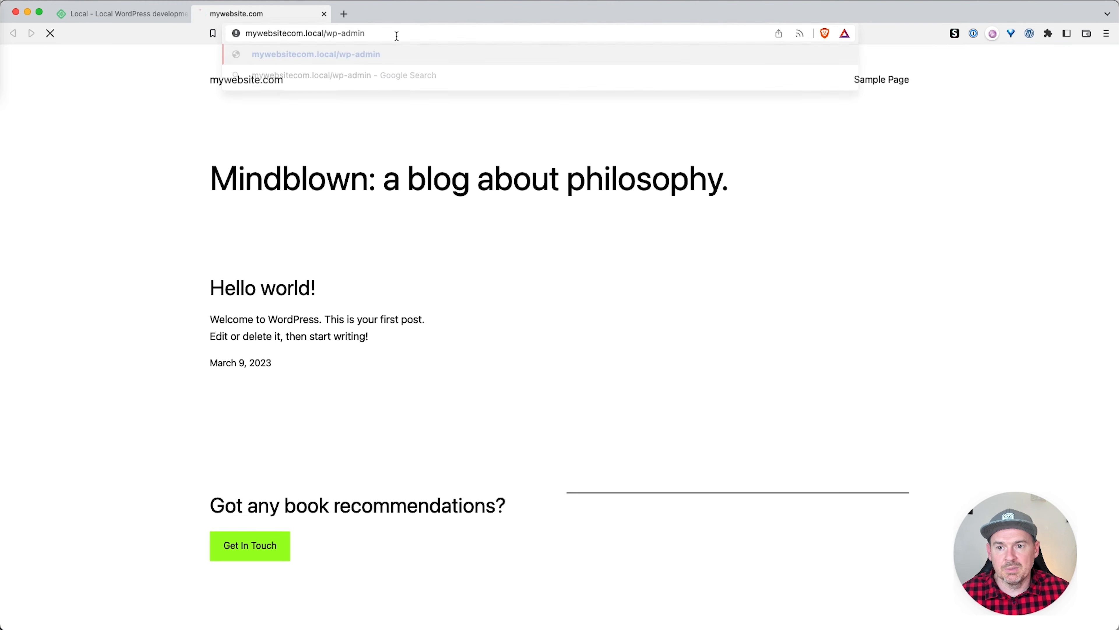